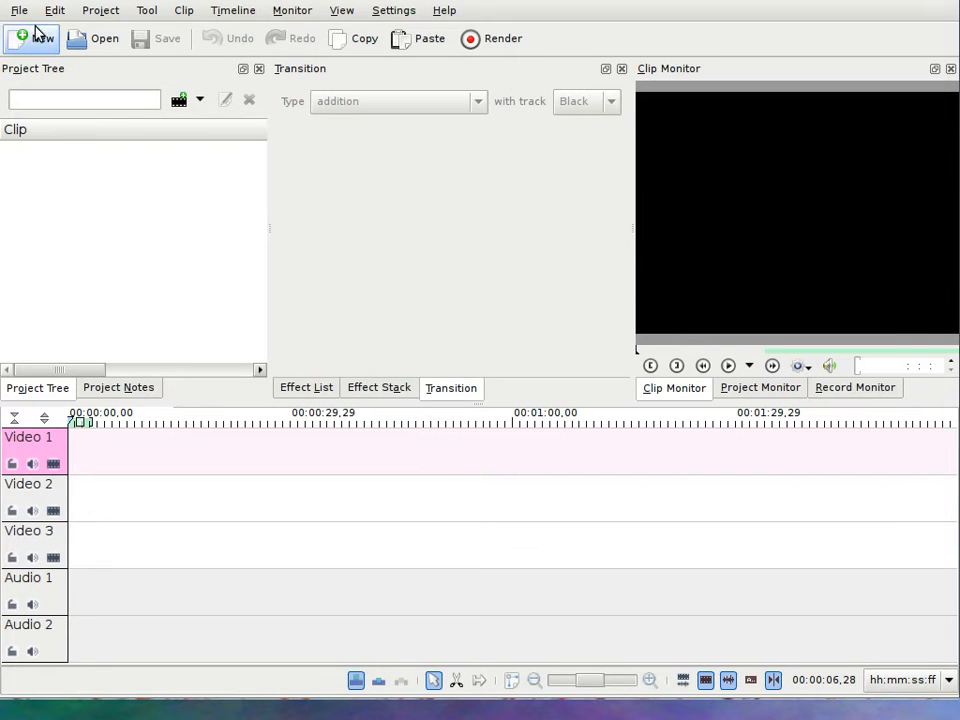
Import the images and video 100_0295.JPG through 100_0309.JPG, including 100_0305.MP4, plus vader.ogg from the cisa141 folder into the project
{"action": "left_click", "coordinate": [100, 12]}
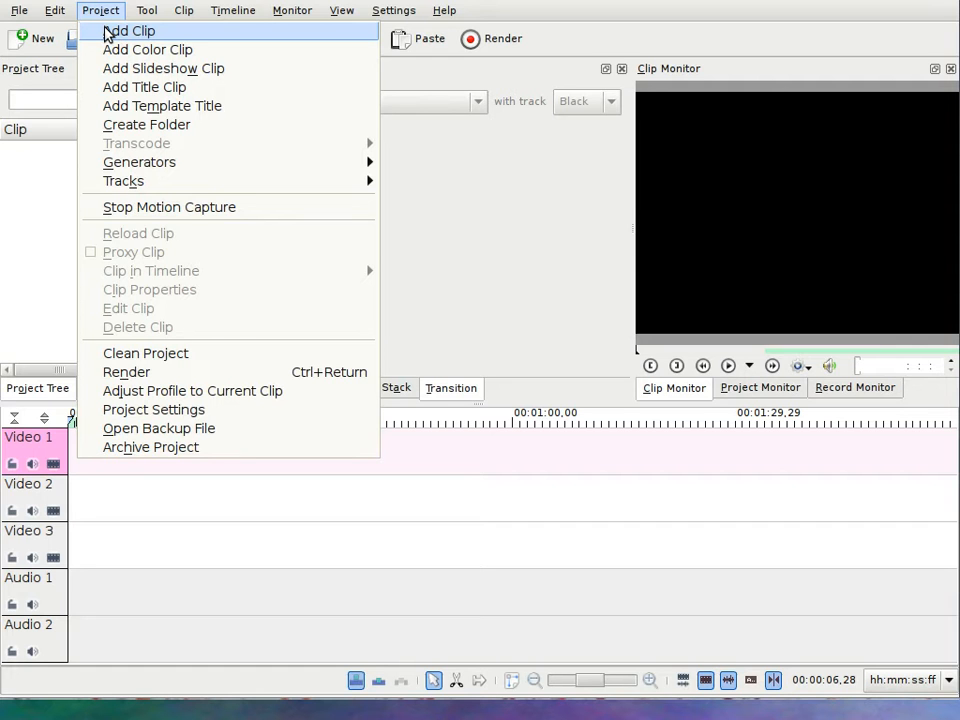
{"action": "left_click", "coordinate": [108, 32]}
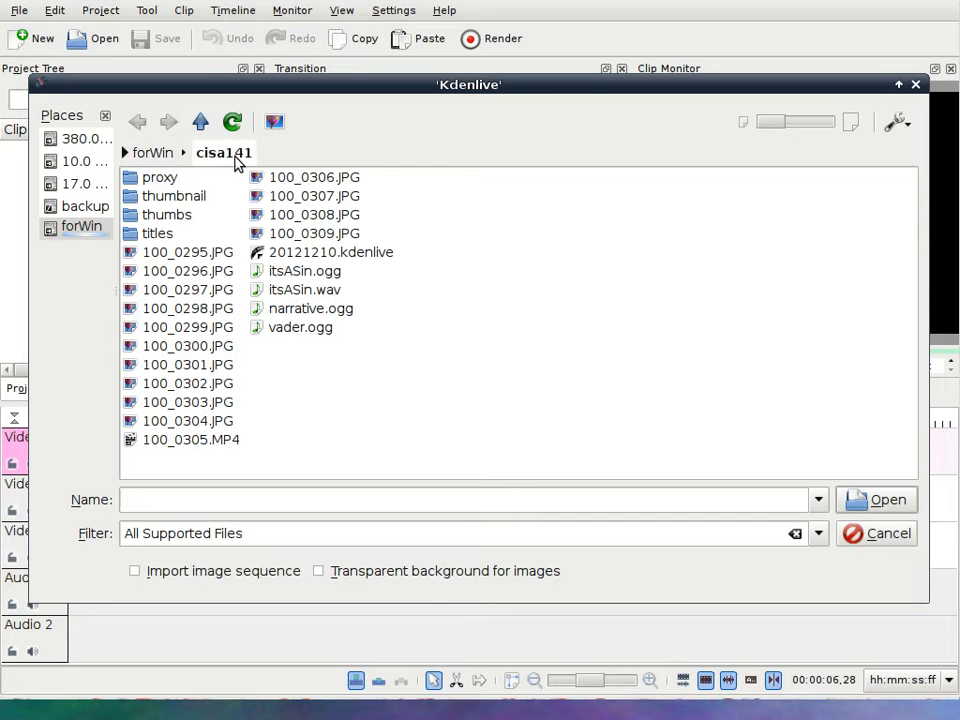
{"action": "left_click", "coordinate": [180, 252]}
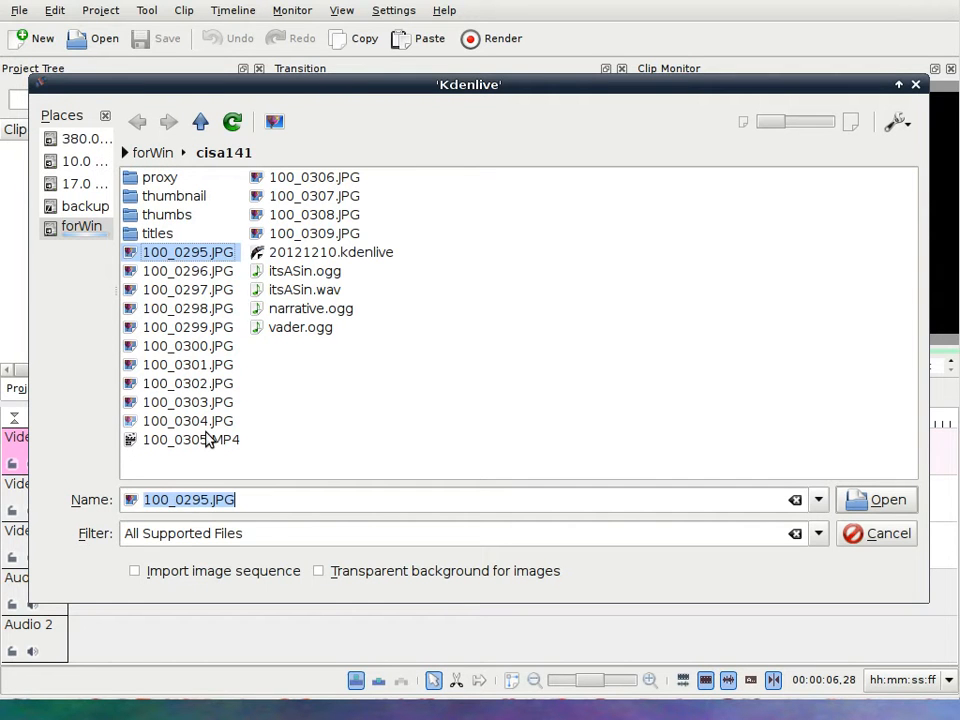
{"action": "left_click", "coordinate": [210, 440], "text": "shift"}
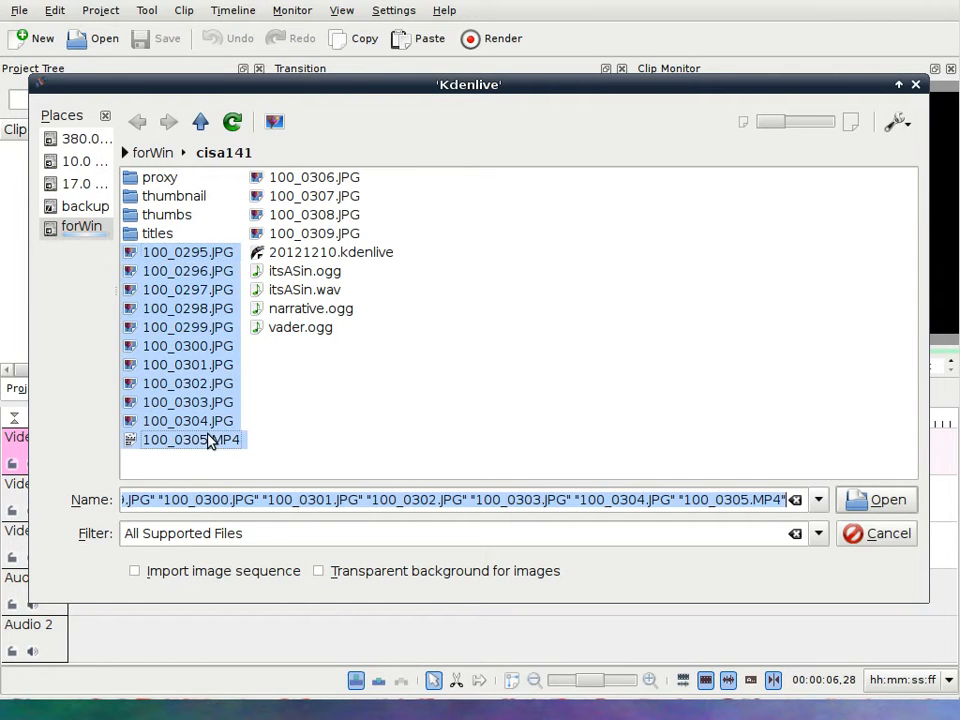
{"action": "left_click", "coordinate": [311, 185], "text": "shift"}
{"action": "left_click", "coordinate": [310, 199], "text": "ctrl"}
{"action": "left_click", "coordinate": [312, 201], "text": "ctrl"}
{"action": "left_click", "coordinate": [313, 203], "text": "ctrl"}
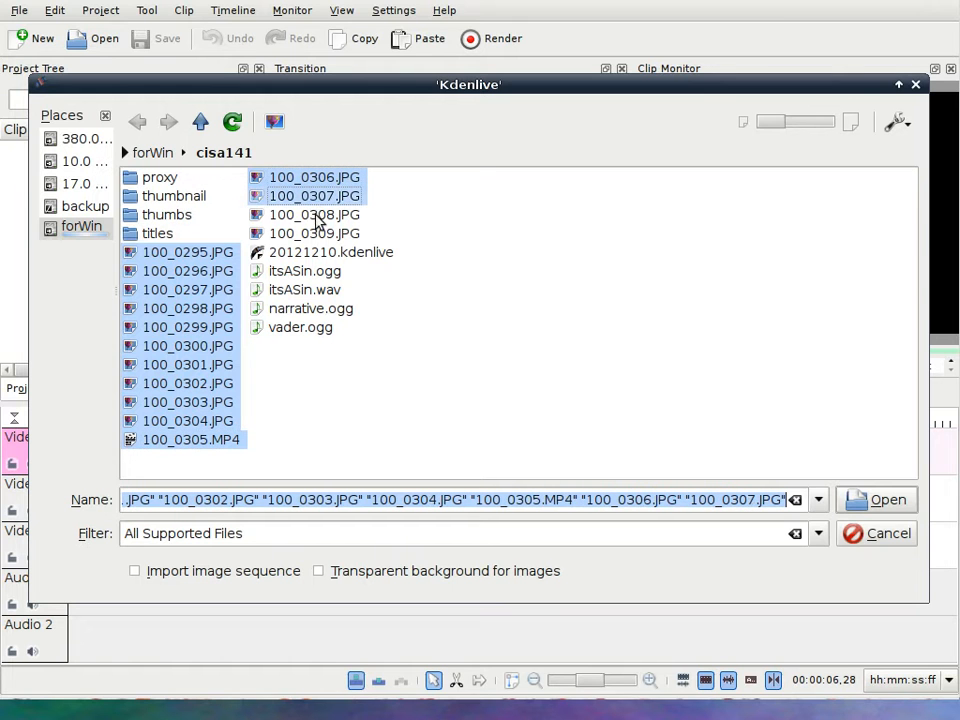
{"action": "left_click", "coordinate": [317, 220], "text": "ctrl"}
{"action": "left_click", "coordinate": [317, 229], "text": "ctrl"}
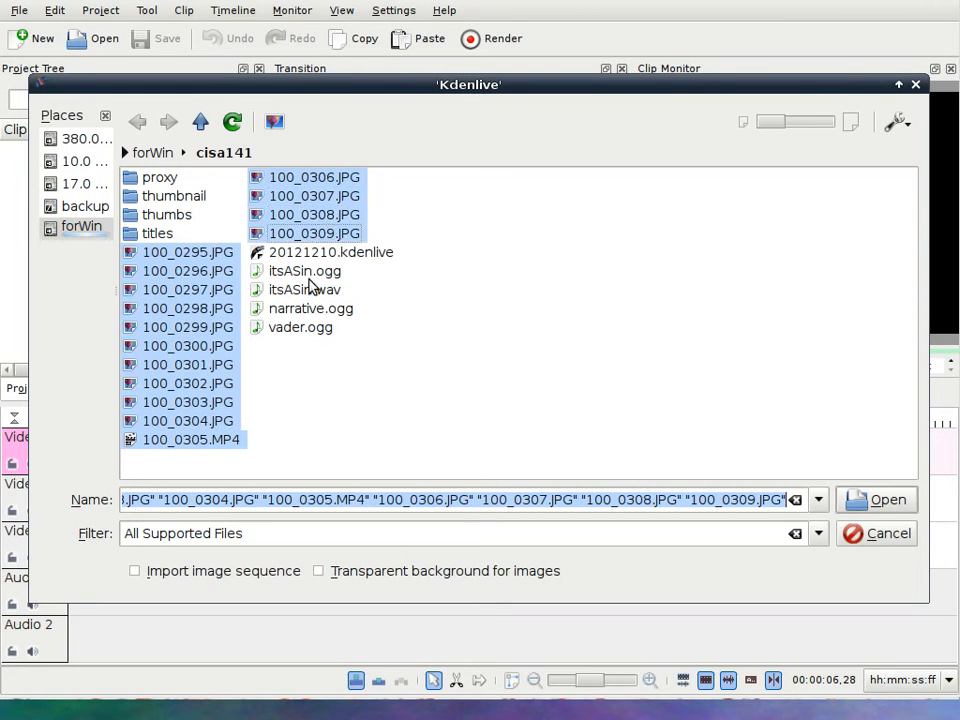
{"action": "left_click", "coordinate": [308, 331], "text": "ctrl"}
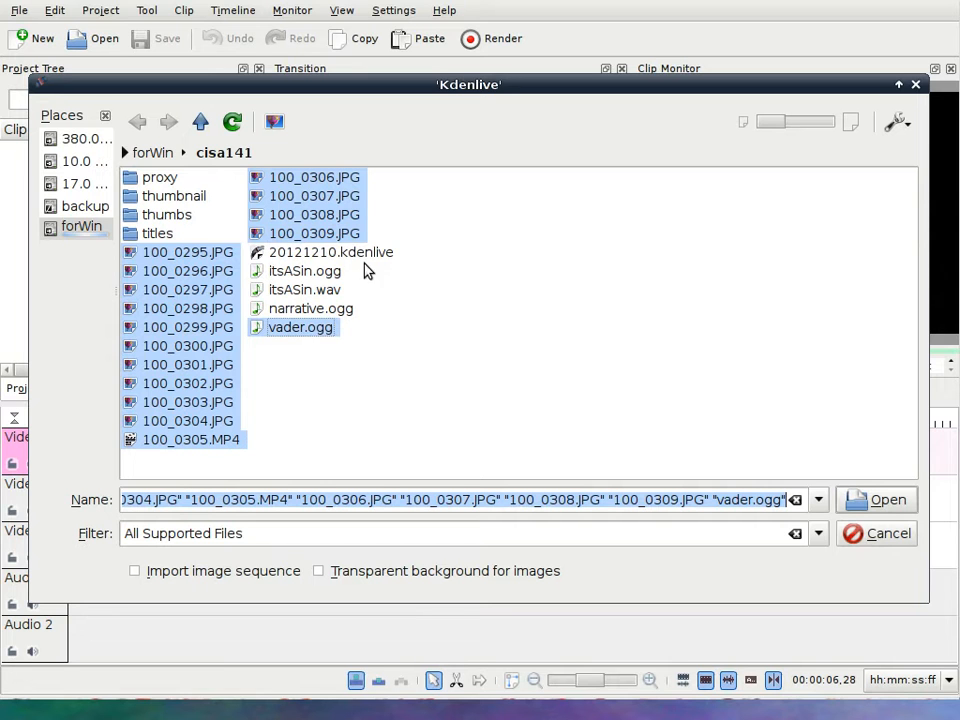
{"action": "left_click", "coordinate": [885, 502]}
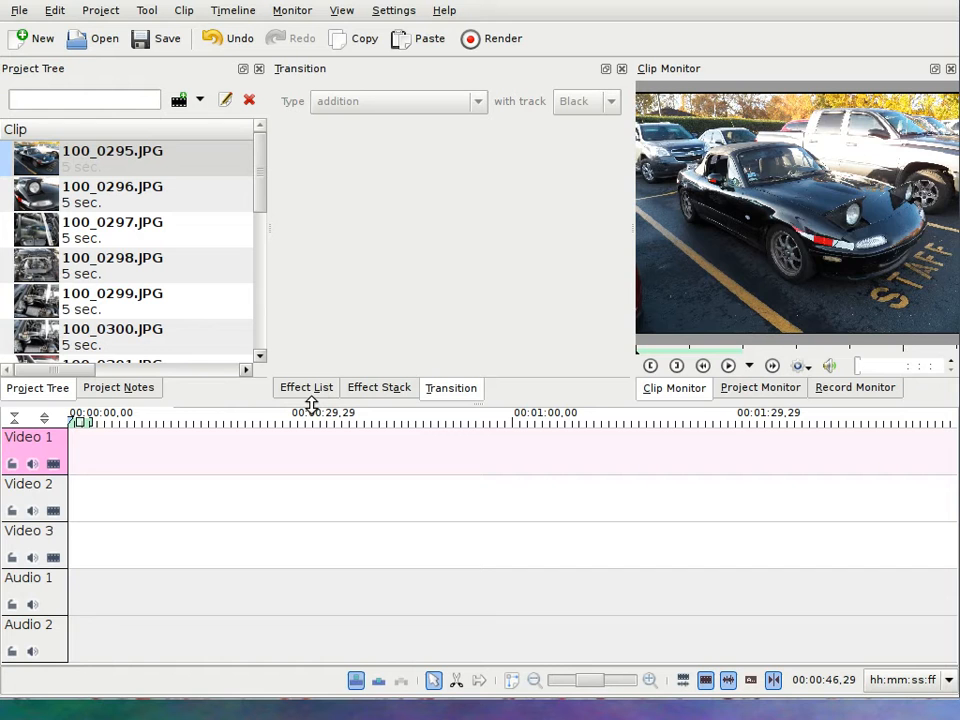
{"action": "key", "text": "End"}
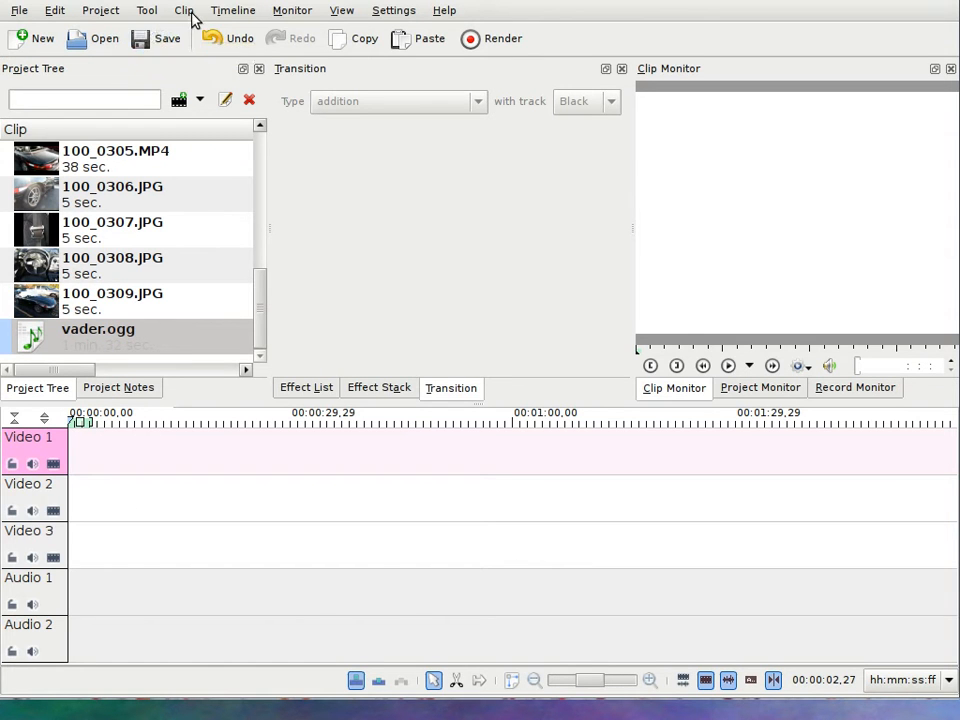
Start a new title clip and set its background colour to black (#000000)
{"action": "left_click", "coordinate": [100, 10]}
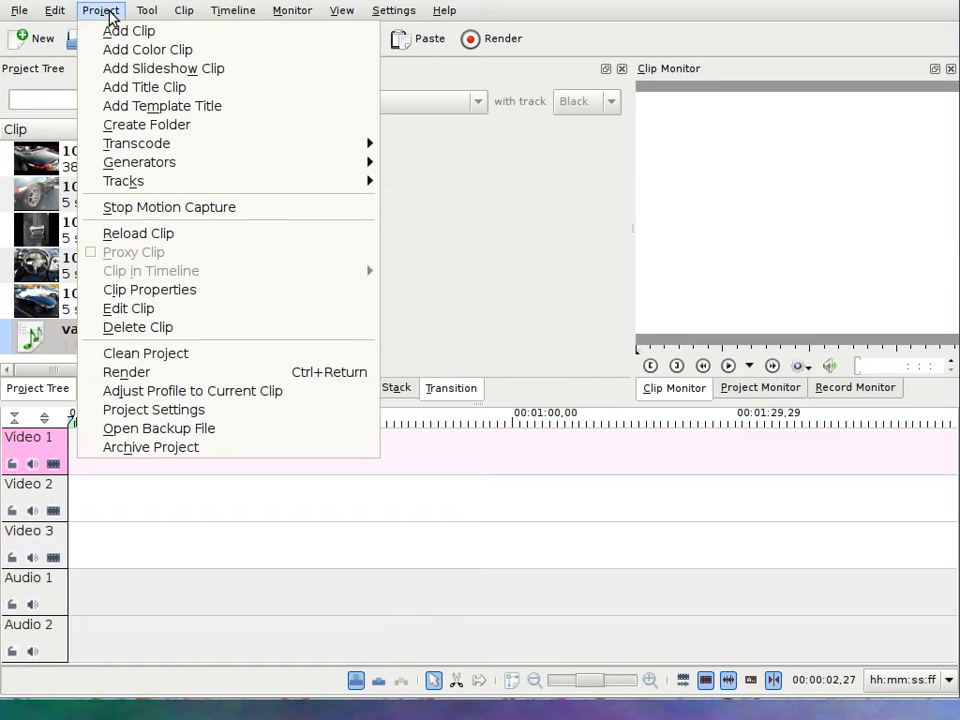
{"action": "left_click", "coordinate": [130, 92]}
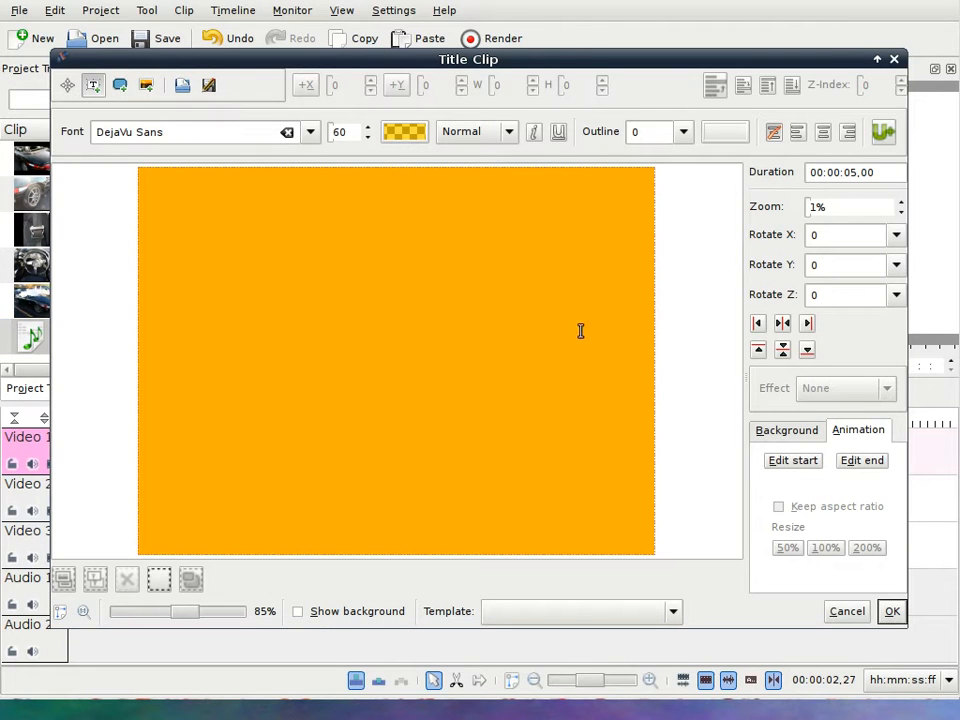
{"action": "left_click", "coordinate": [797, 436]}
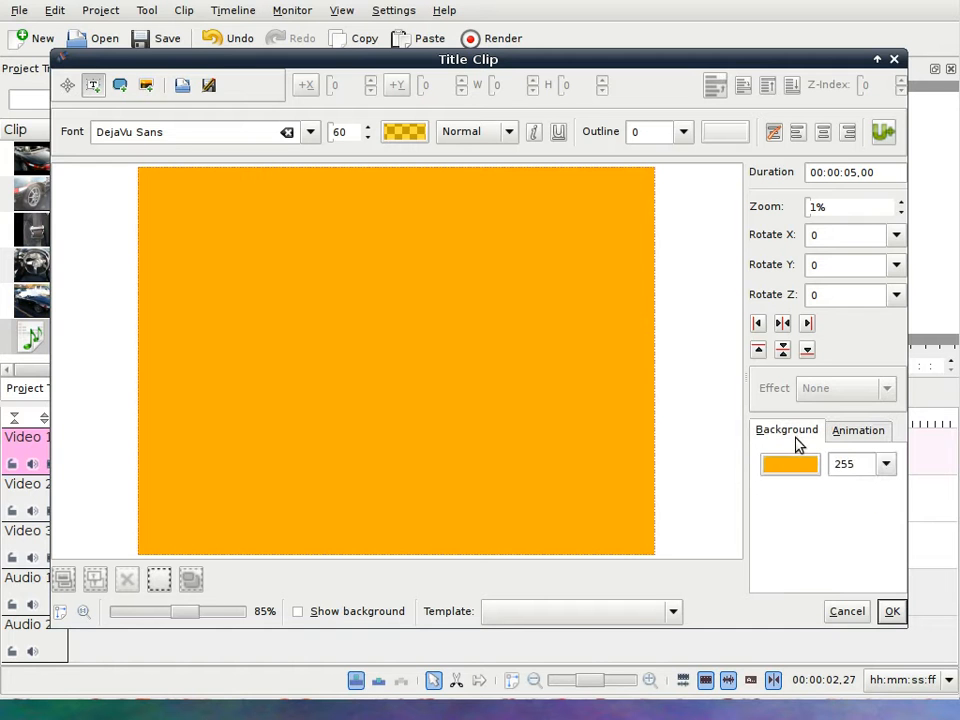
{"action": "left_click", "coordinate": [799, 468]}
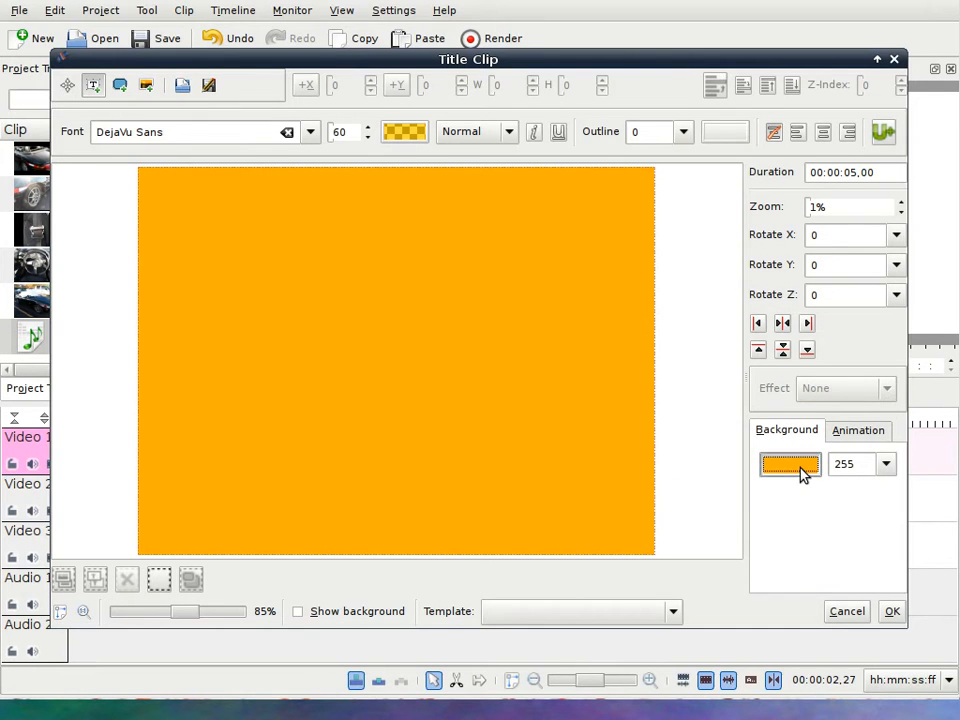
{"action": "left_click_drag", "start_coordinate": [494, 396], "coordinate": [491, 403]}
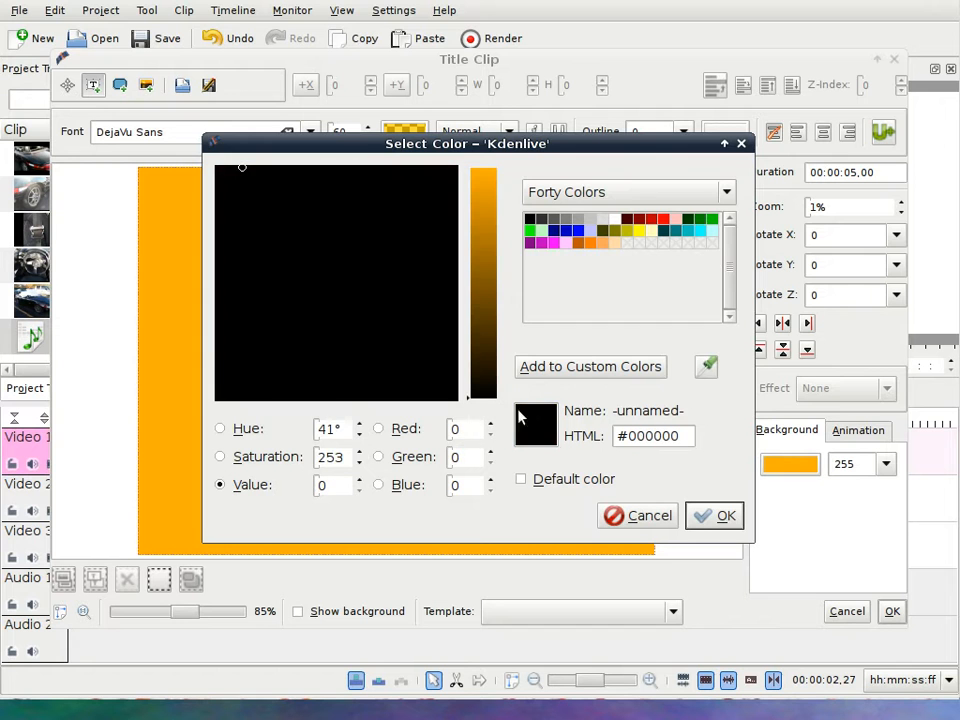
{"action": "left_click", "coordinate": [707, 518]}
{"action": "left_click", "coordinate": [790, 467]}
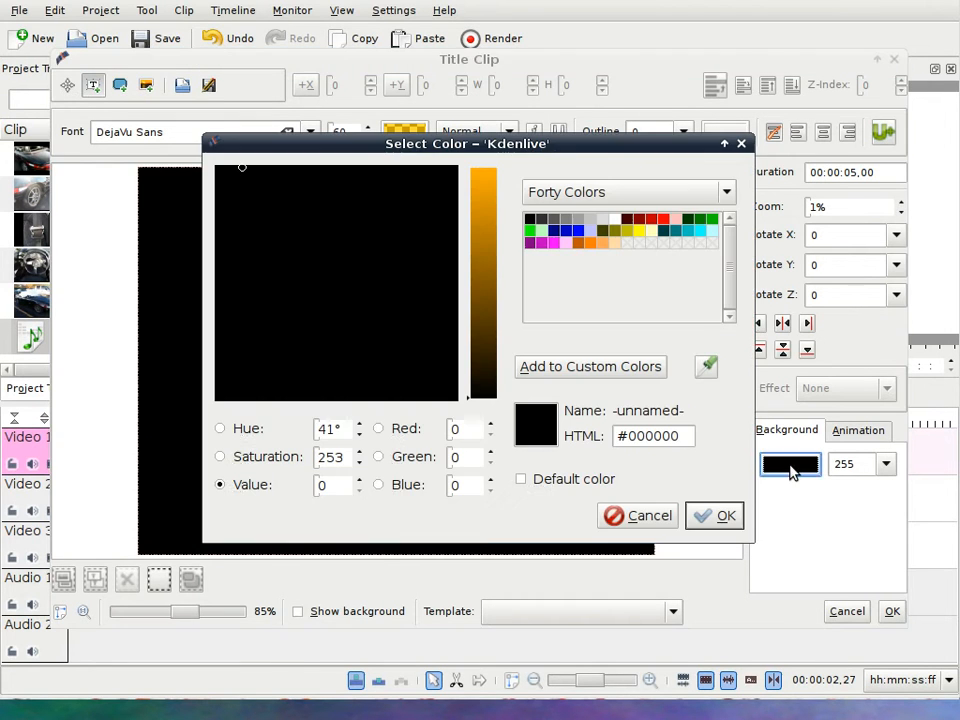
{"action": "left_click", "coordinate": [724, 515]}
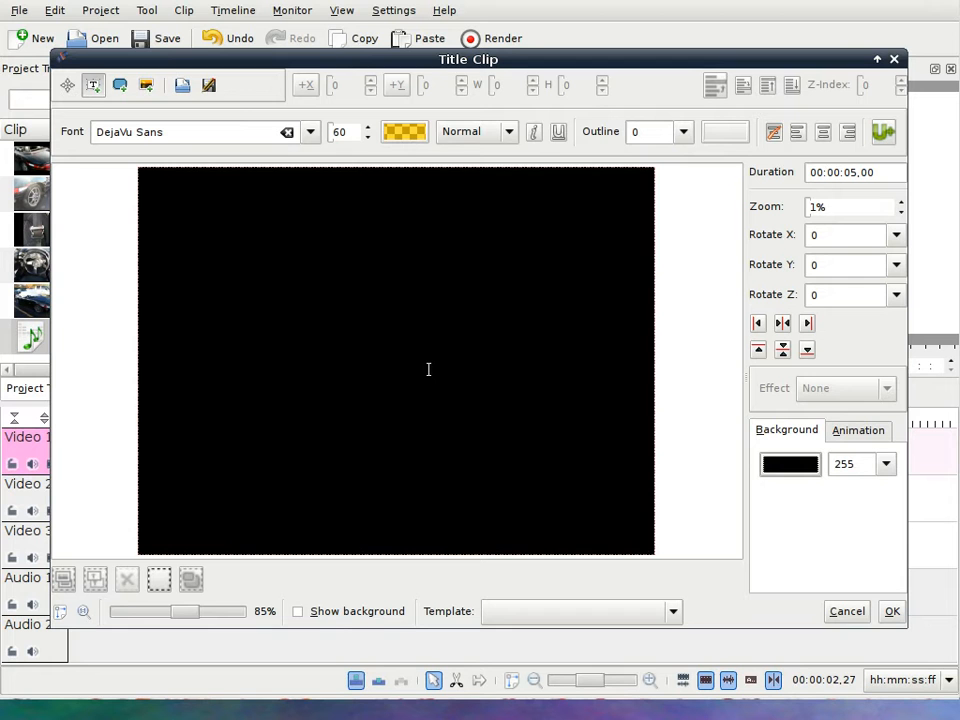
Set the title's font colour to amber #FFC400 with an alpha of 255
{"action": "left_click", "coordinate": [408, 133]}
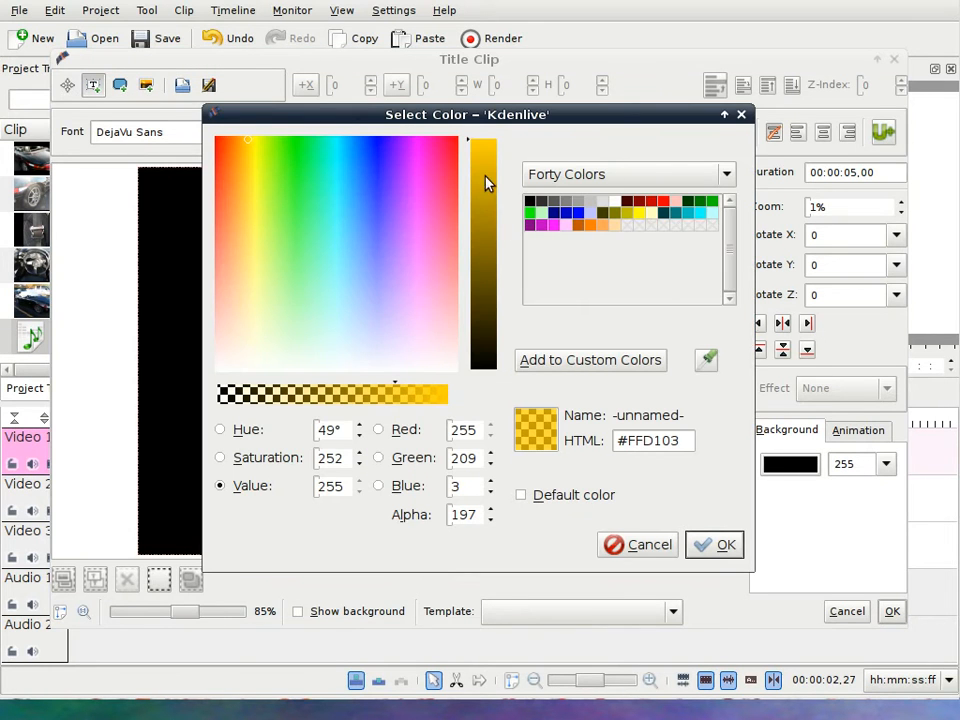
{"action": "left_click_drag", "start_coordinate": [249, 147], "coordinate": [251, 141]}
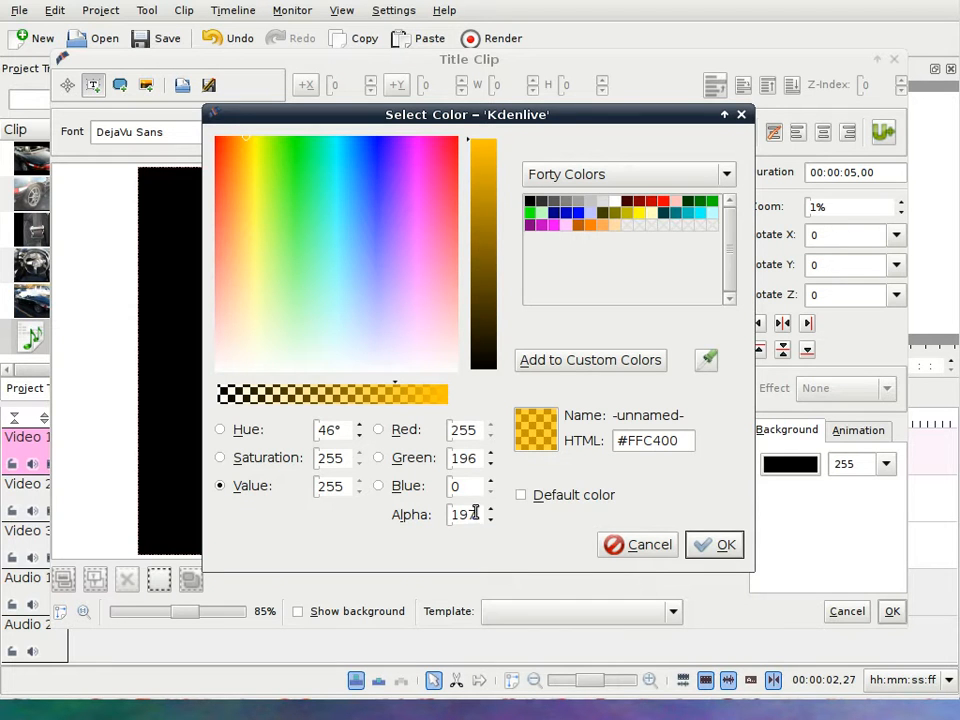
{"action": "left_click_drag", "start_coordinate": [476, 512], "coordinate": [439, 514]}
{"action": "type", "text": "255"}
{"action": "key", "text": "Tab"}
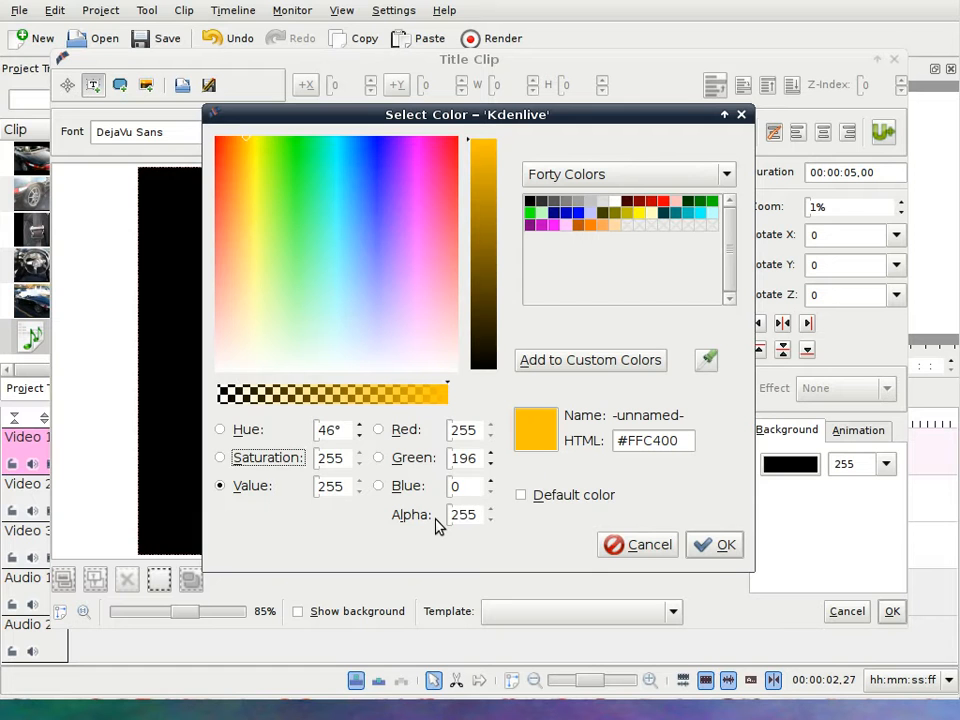
{"action": "left_click", "coordinate": [722, 548]}
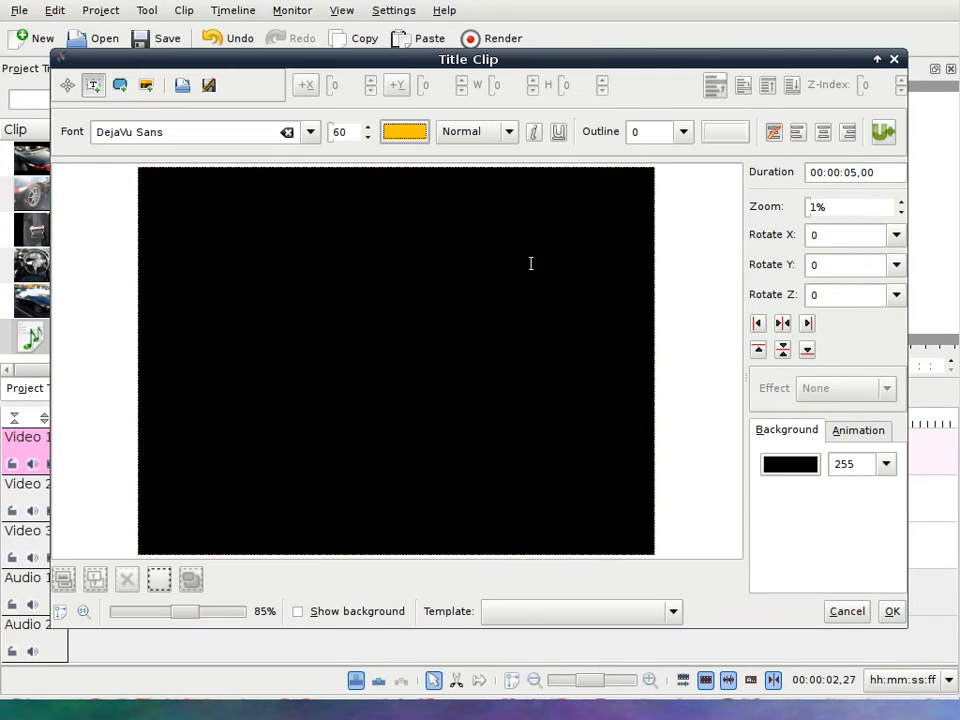
{"action": "left_click", "coordinate": [409, 133]}
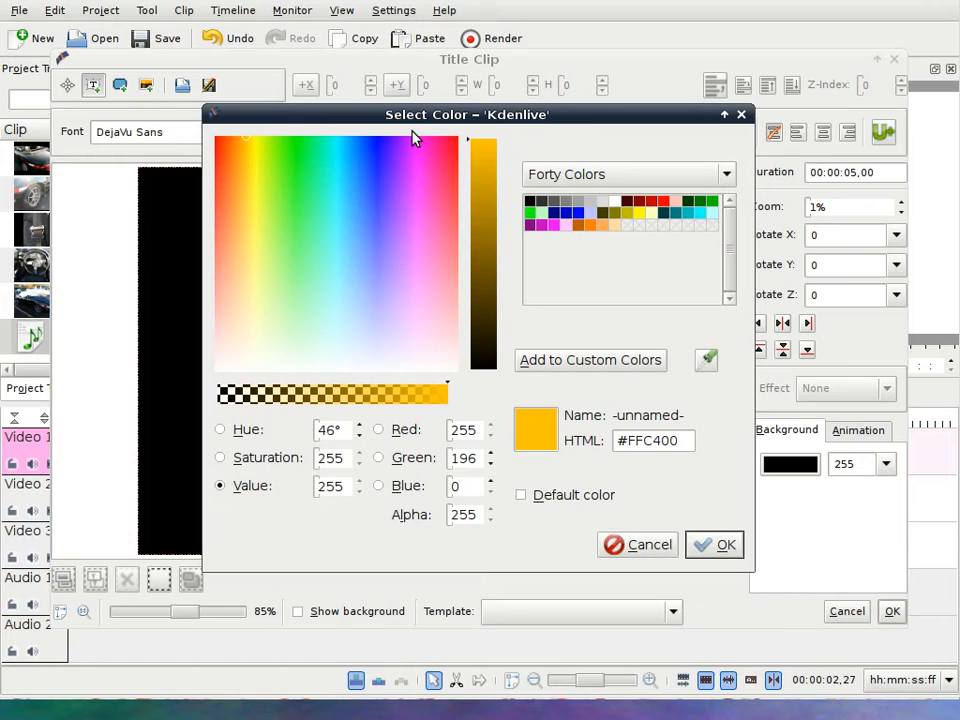
{"action": "left_click", "coordinate": [711, 548]}
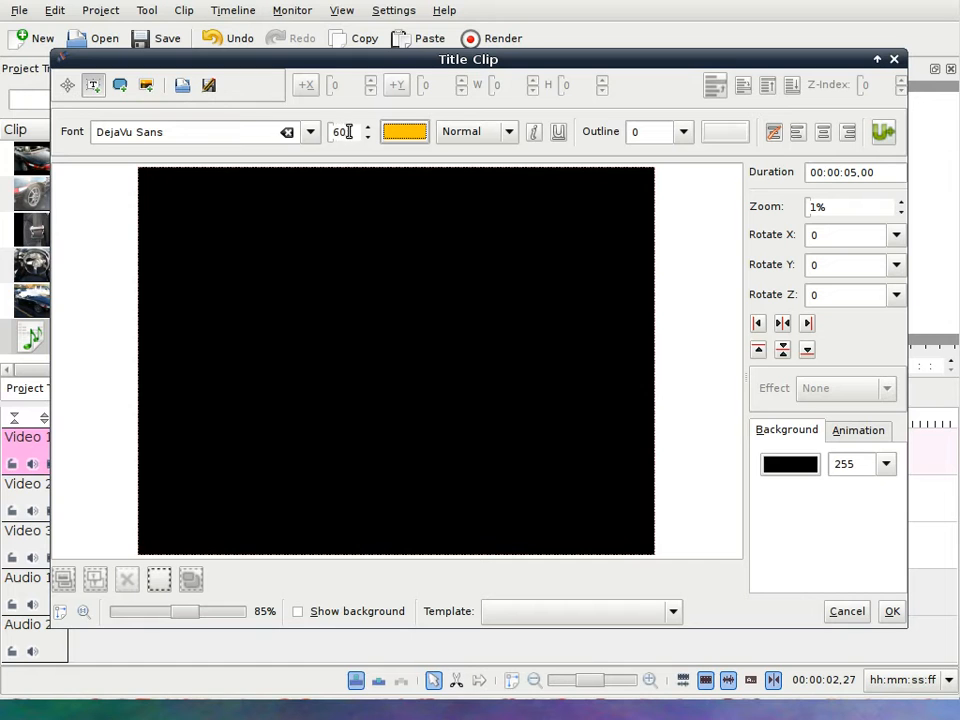
Add the text "Miata for Sale" to the title and centre it horizontally and vertically in the frame
{"action": "left_click", "coordinate": [261, 284]}
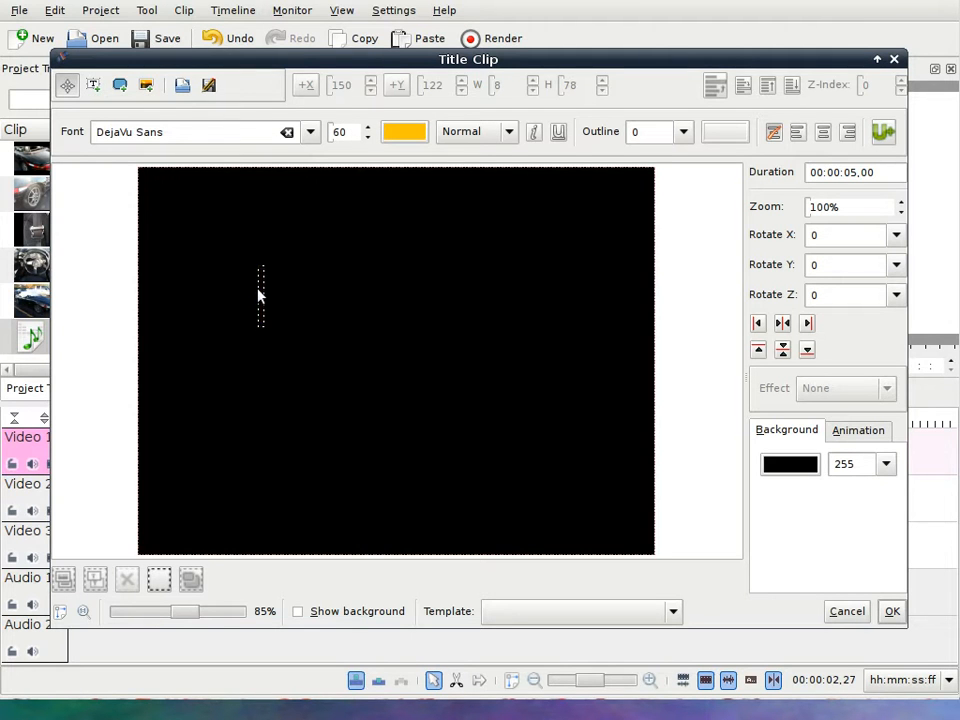
{"action": "type", "text": "Miata for Sale"}
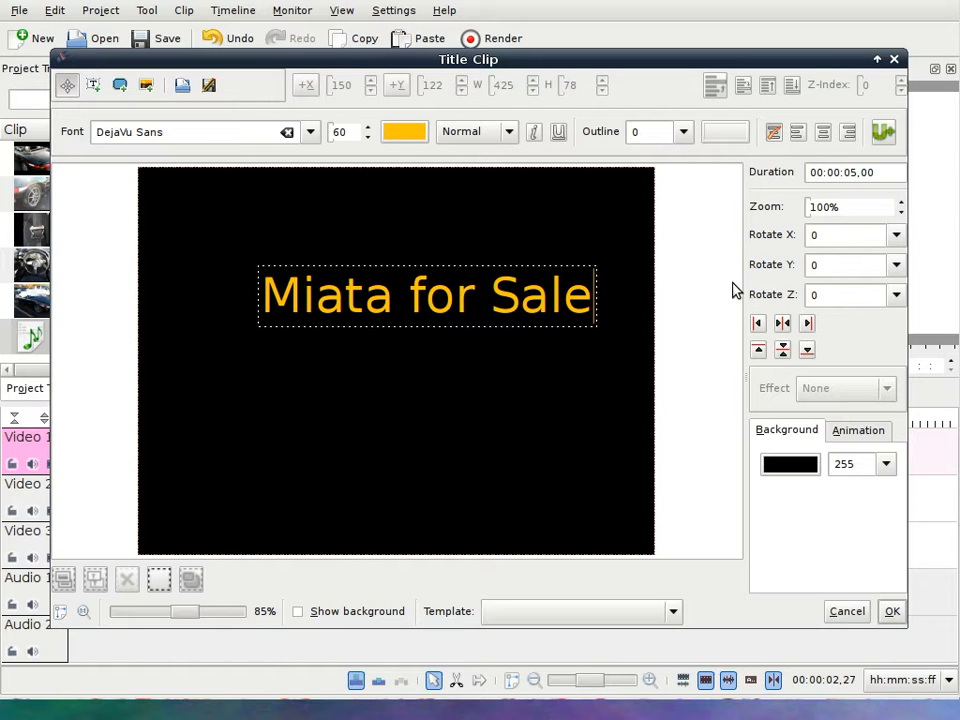
{"action": "left_click", "coordinate": [782, 328]}
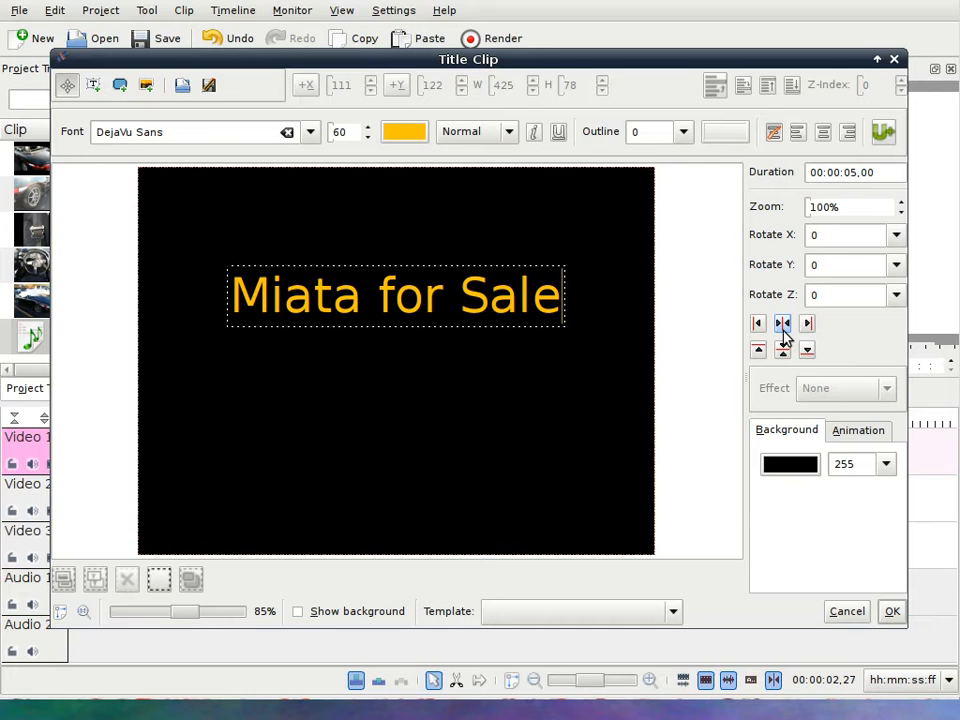
{"action": "left_click", "coordinate": [784, 355]}
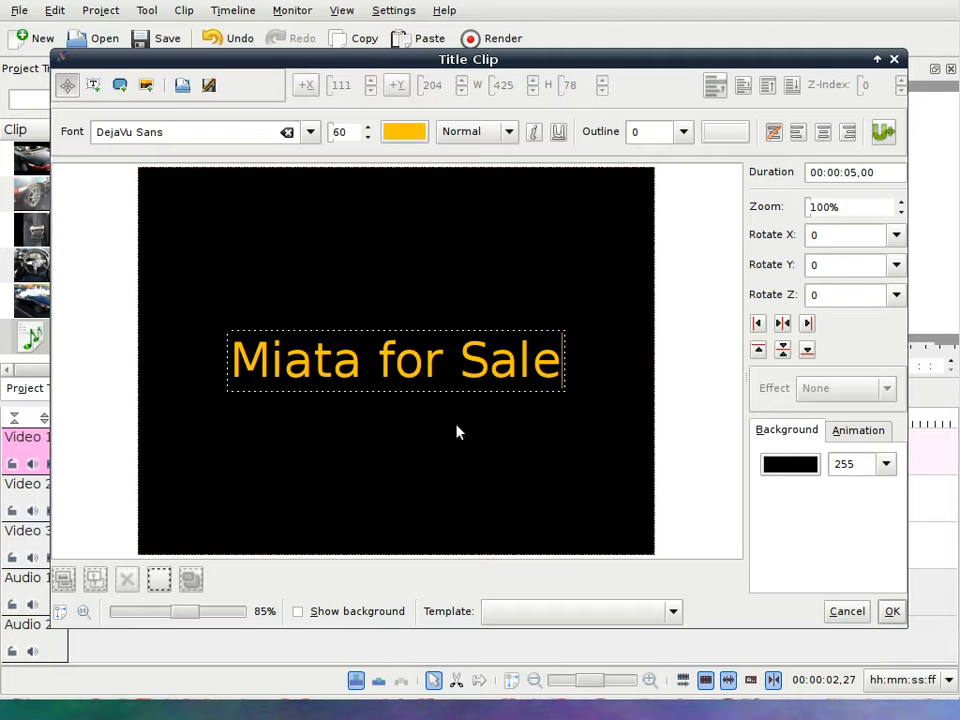
Apply the Blur effect to the end frame of the title's animation
{"action": "left_click", "coordinate": [850, 436]}
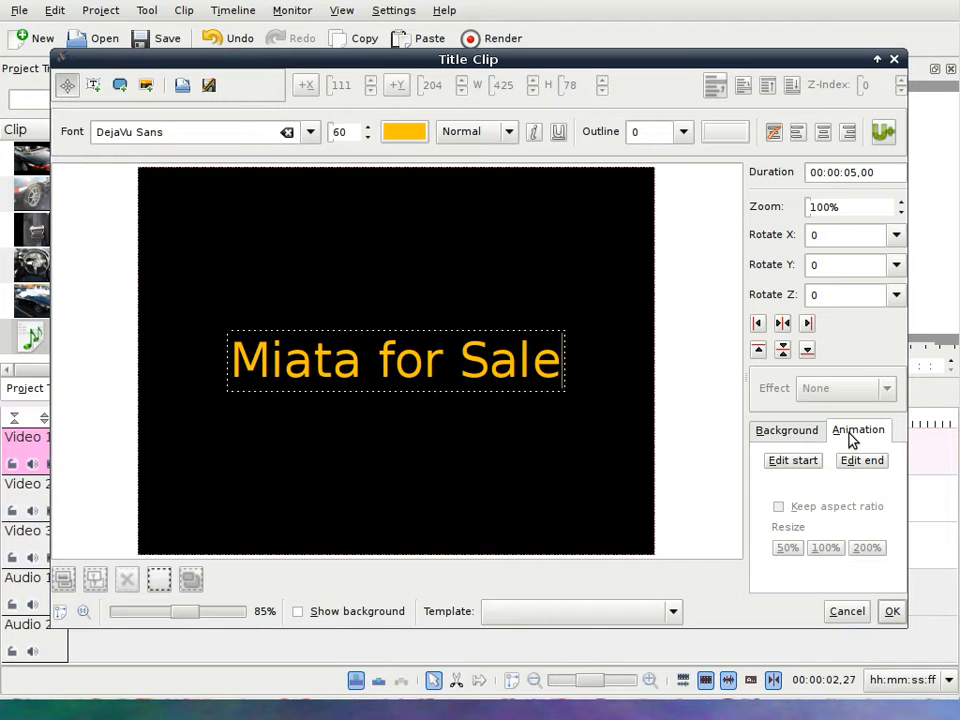
{"action": "left_click", "coordinate": [806, 467]}
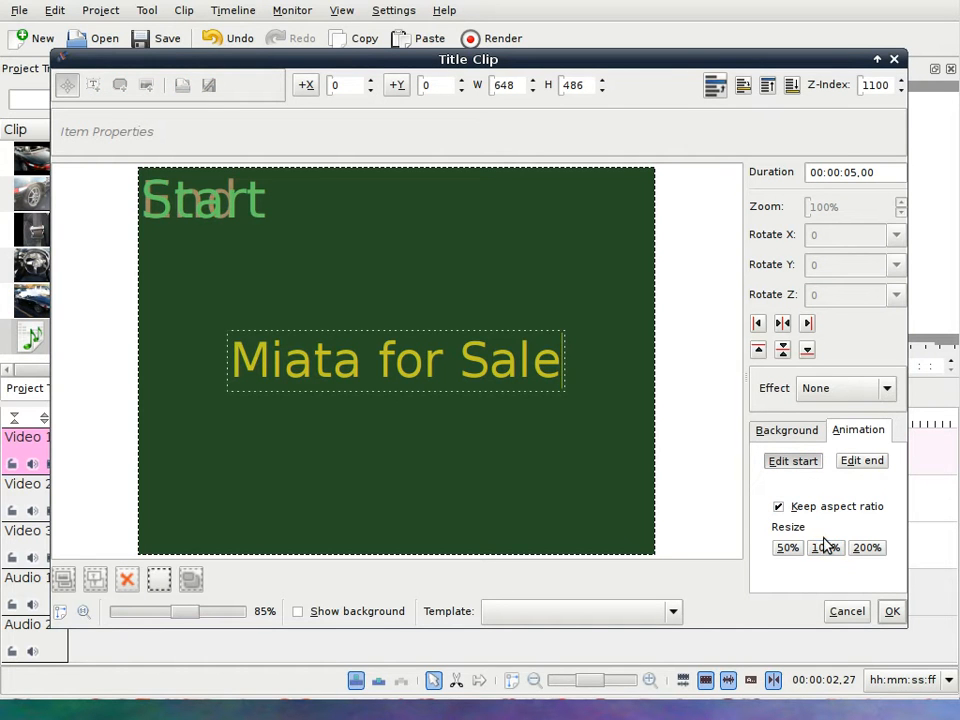
{"action": "left_click", "coordinate": [858, 462]}
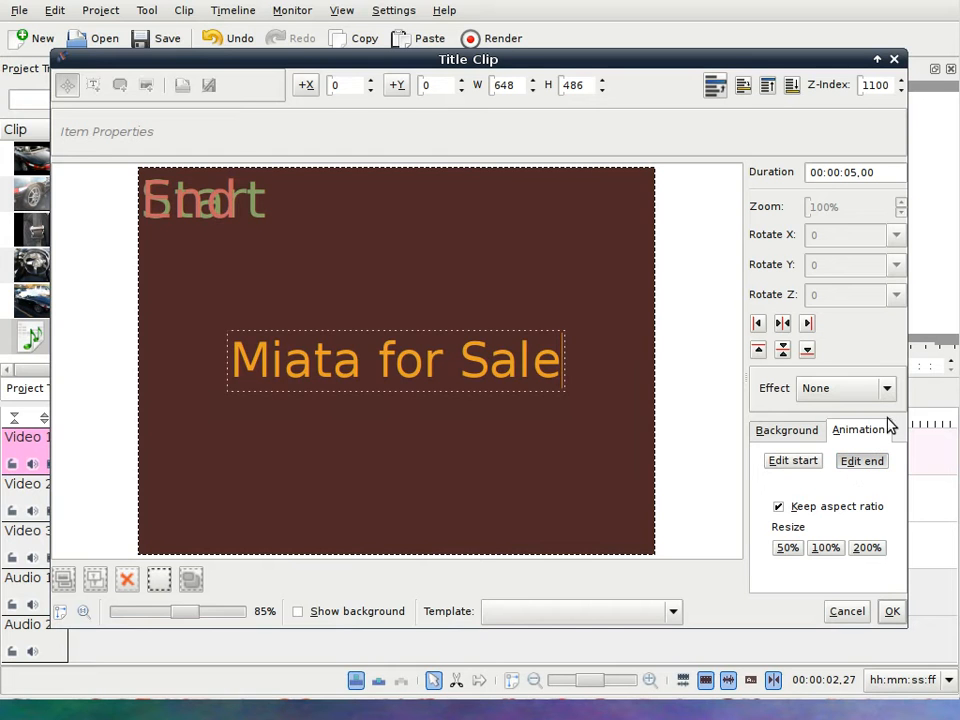
{"action": "left_click", "coordinate": [889, 391]}
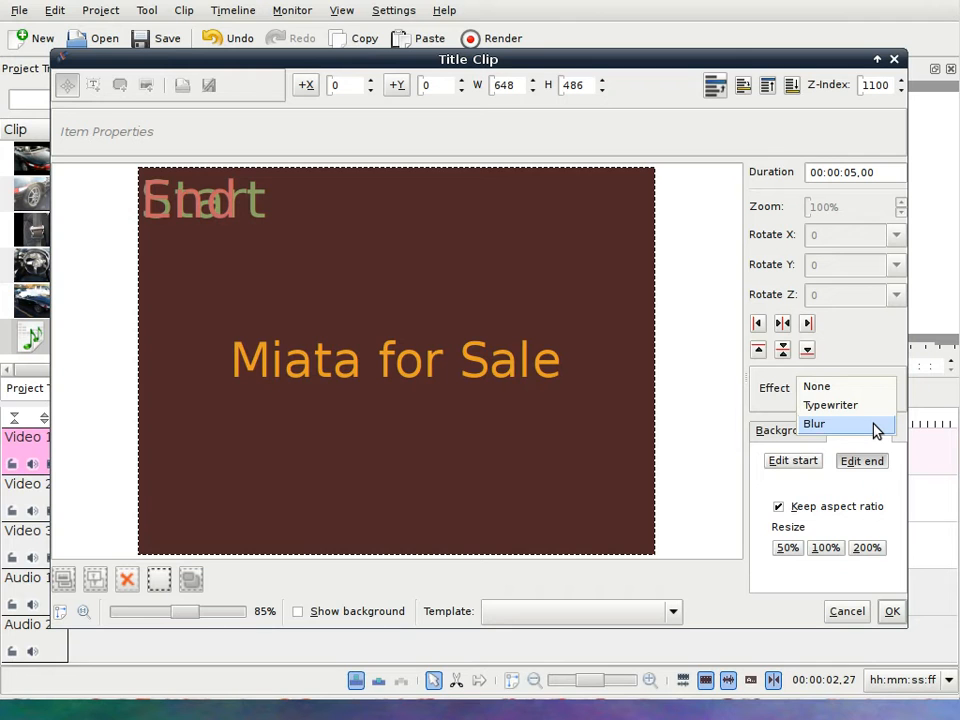
{"action": "left_click", "coordinate": [876, 428]}
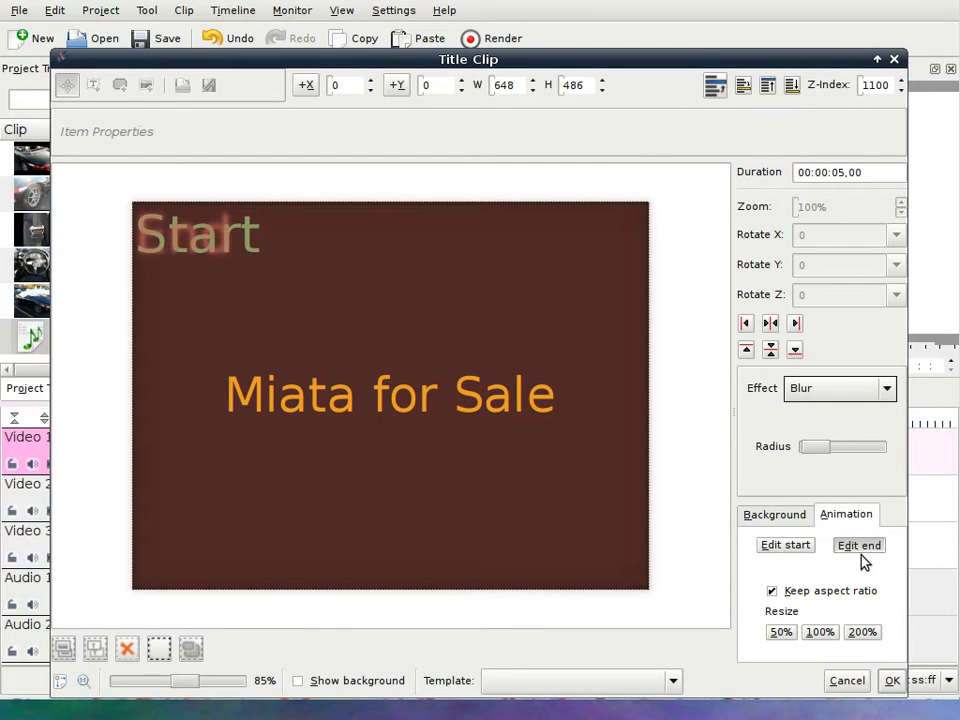
Compare the animation's start frame, reselect Blur for the end frame and raise its radius to about three quarters of the range
{"action": "left_click", "coordinate": [778, 548]}
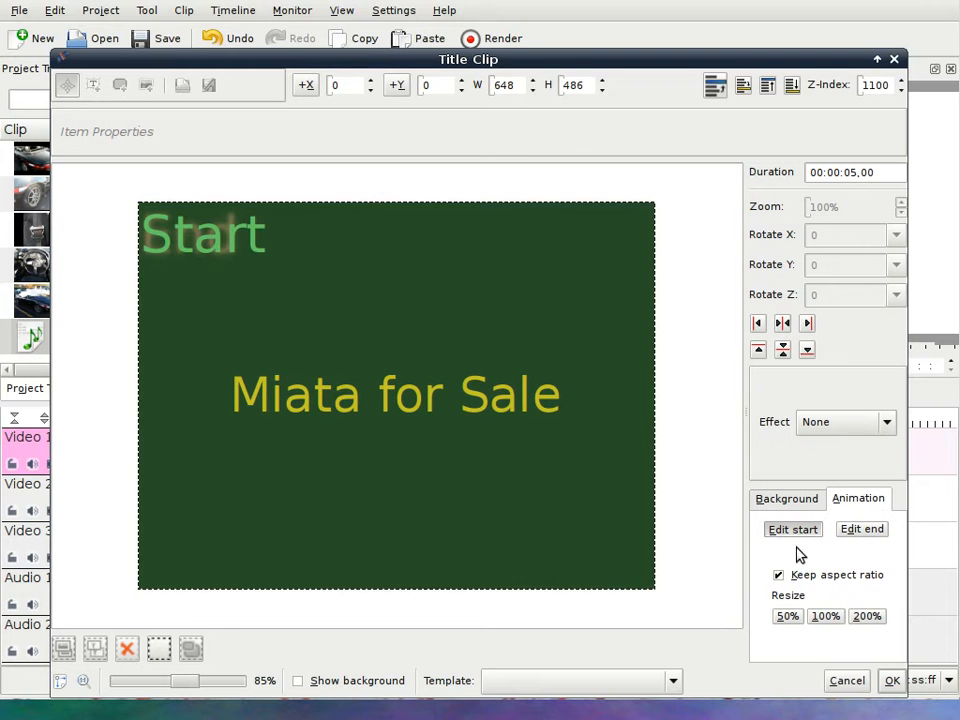
{"action": "left_click", "coordinate": [850, 538]}
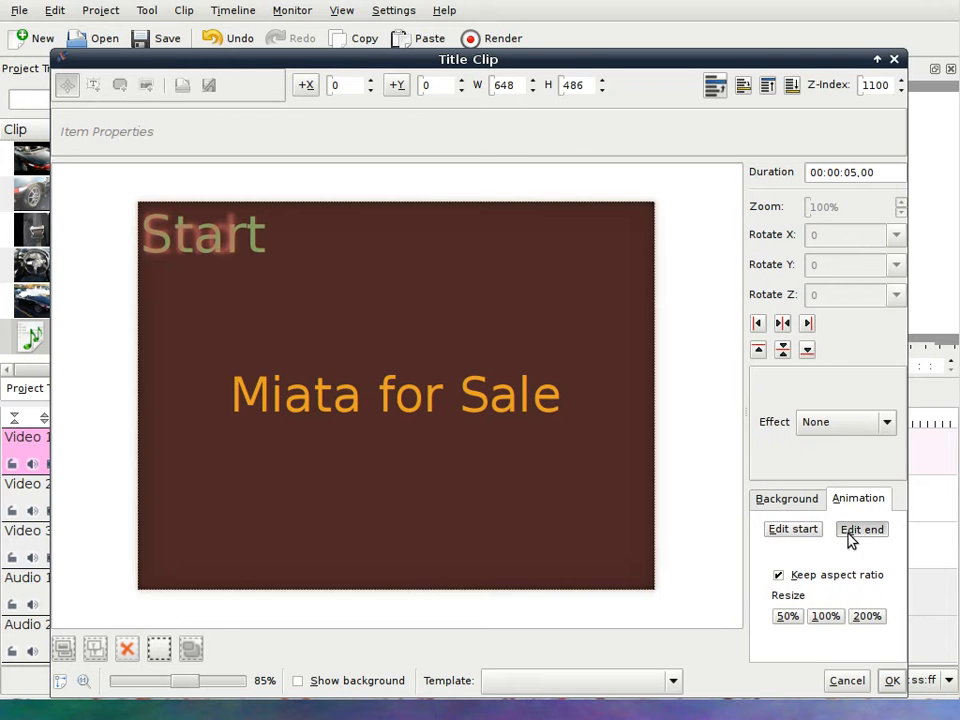
{"action": "left_click", "coordinate": [889, 429]}
{"action": "left_click", "coordinate": [876, 458]}
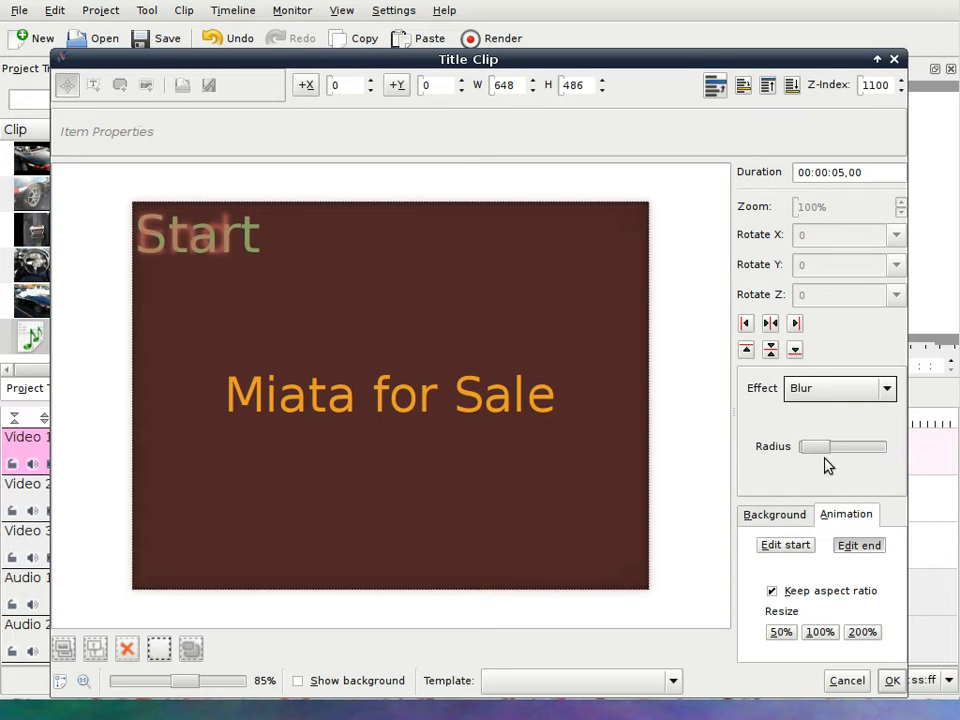
{"action": "left_click_drag", "start_coordinate": [818, 455], "coordinate": [866, 449]}
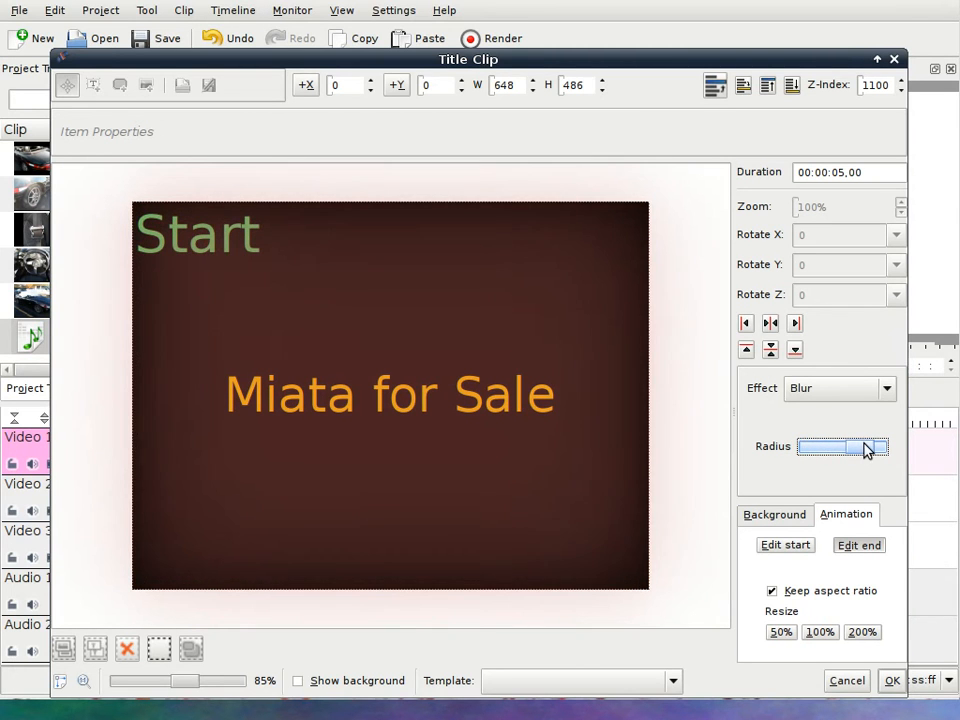
Return to the animation's start frame, save the title clip and preview its playback
{"action": "left_click", "coordinate": [797, 546]}
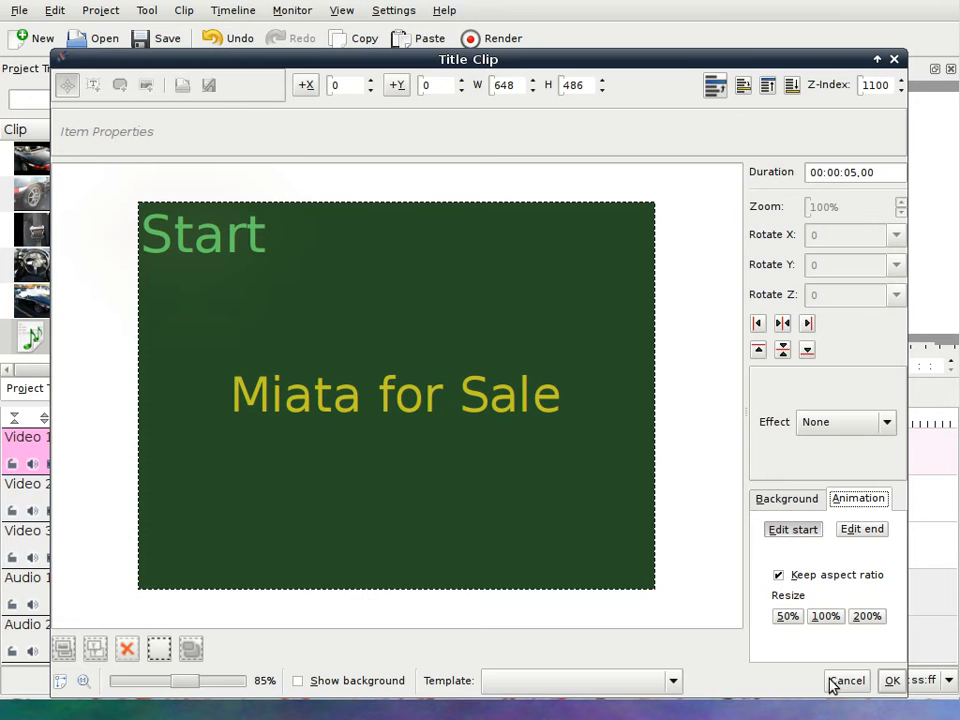
{"action": "left_click", "coordinate": [890, 681]}
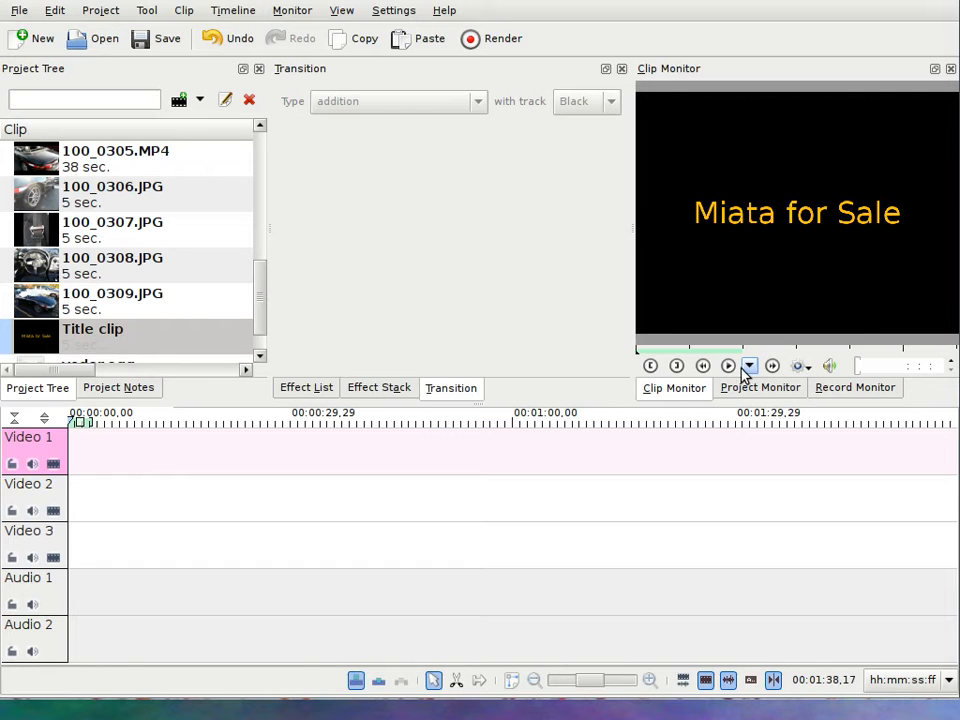
{"action": "left_click", "coordinate": [730, 367]}
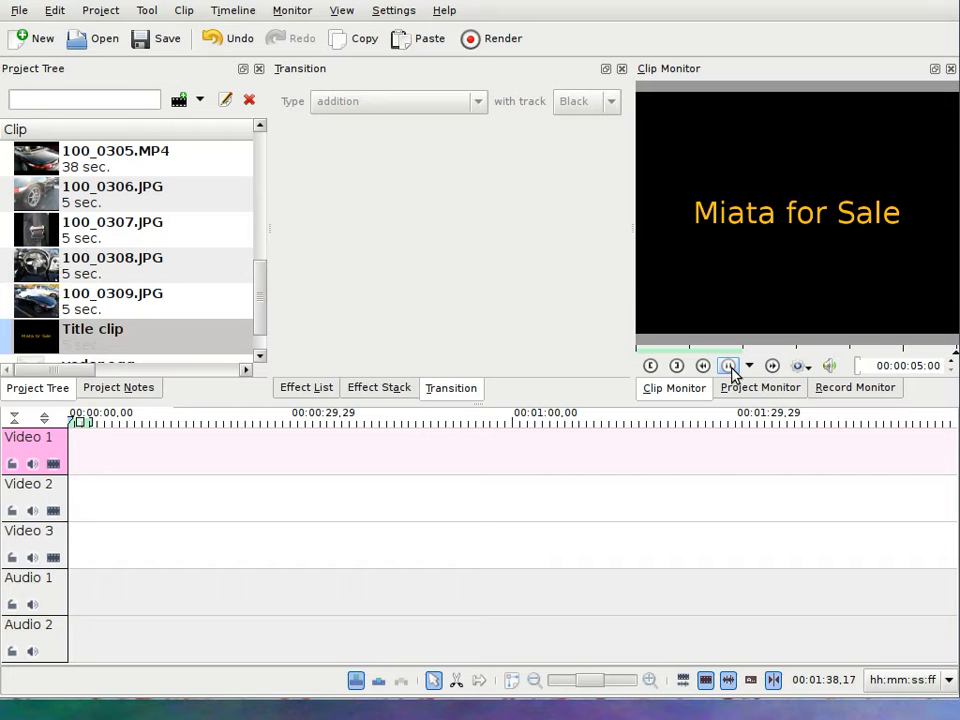
{"action": "left_click", "coordinate": [729, 366]}
Reopen the title clip's properties and check the effect assigned to the animation's end and start frames
{"action": "right_click", "coordinate": [142, 347]}
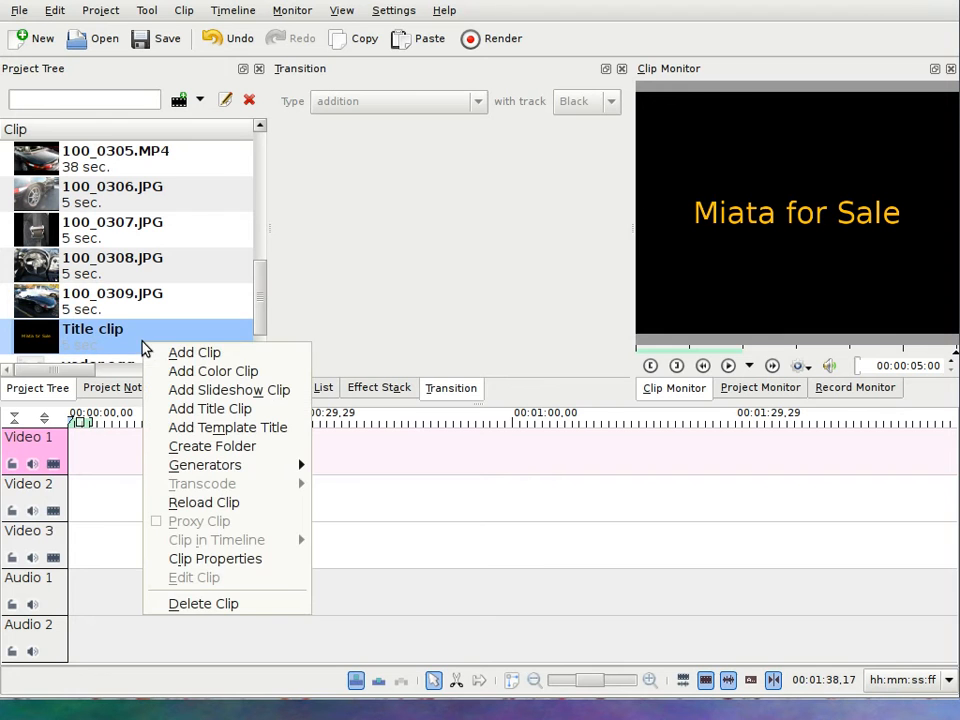
{"action": "left_click", "coordinate": [198, 559]}
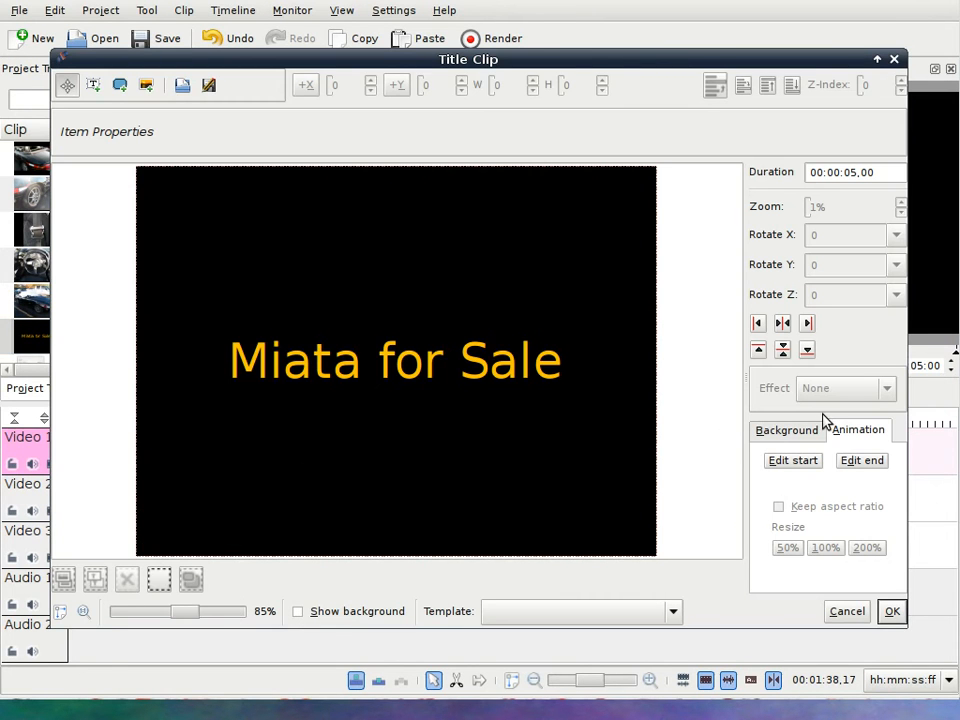
{"action": "left_click", "coordinate": [845, 465]}
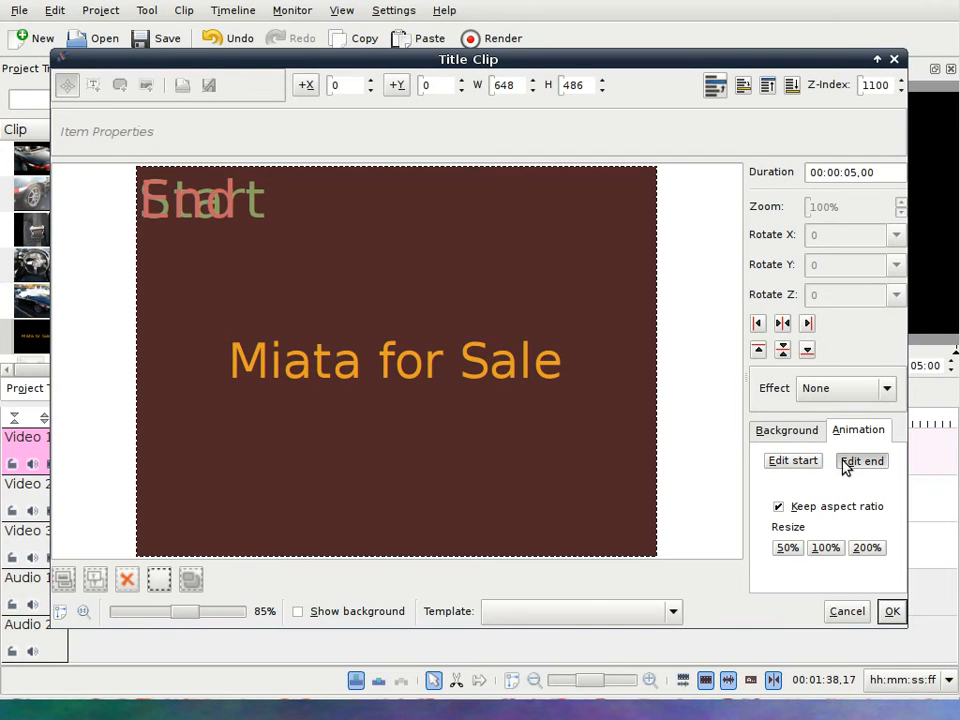
{"action": "left_click", "coordinate": [804, 465]}
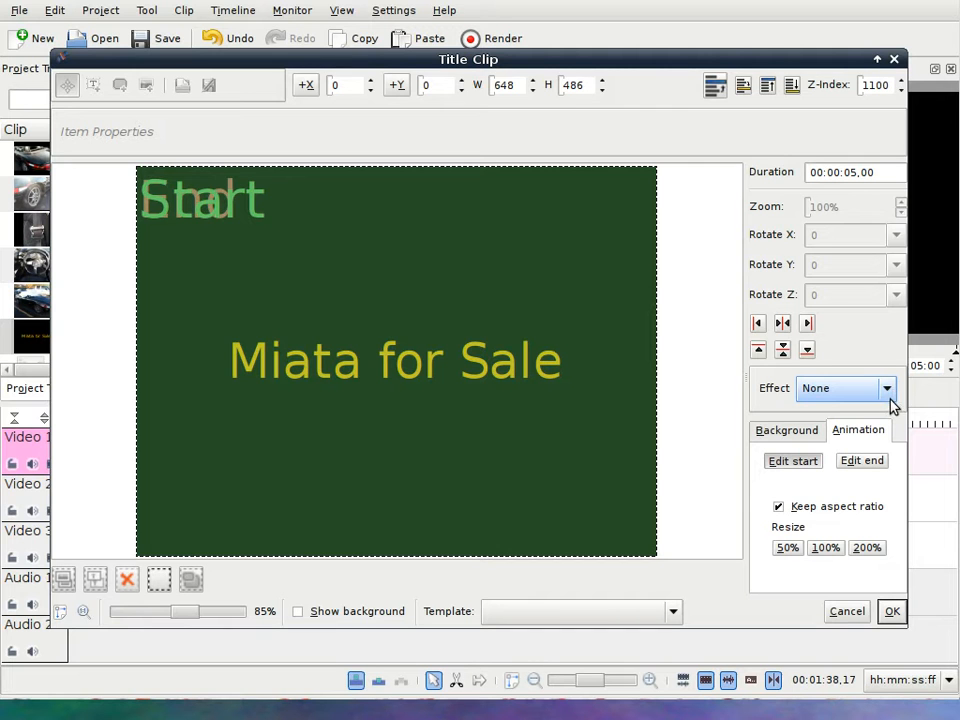
{"action": "left_click", "coordinate": [891, 611]}
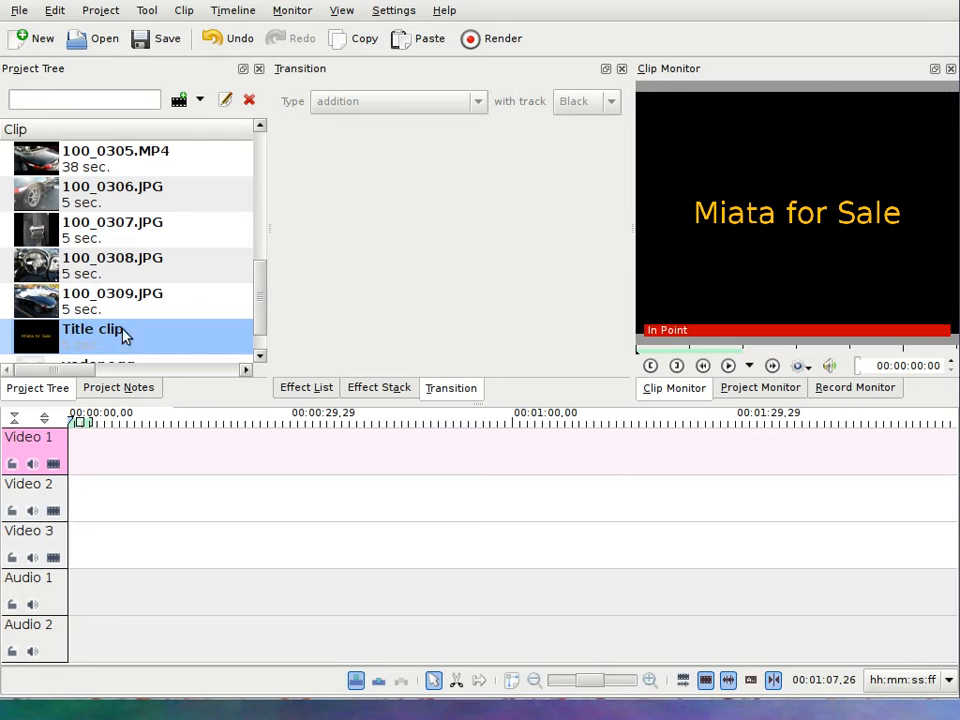
Place the title clip at the beginning of the Video 3 track and extend its duration to about 7 seconds
{"action": "left_click_drag", "start_coordinate": [43, 336], "coordinate": [75, 543]}
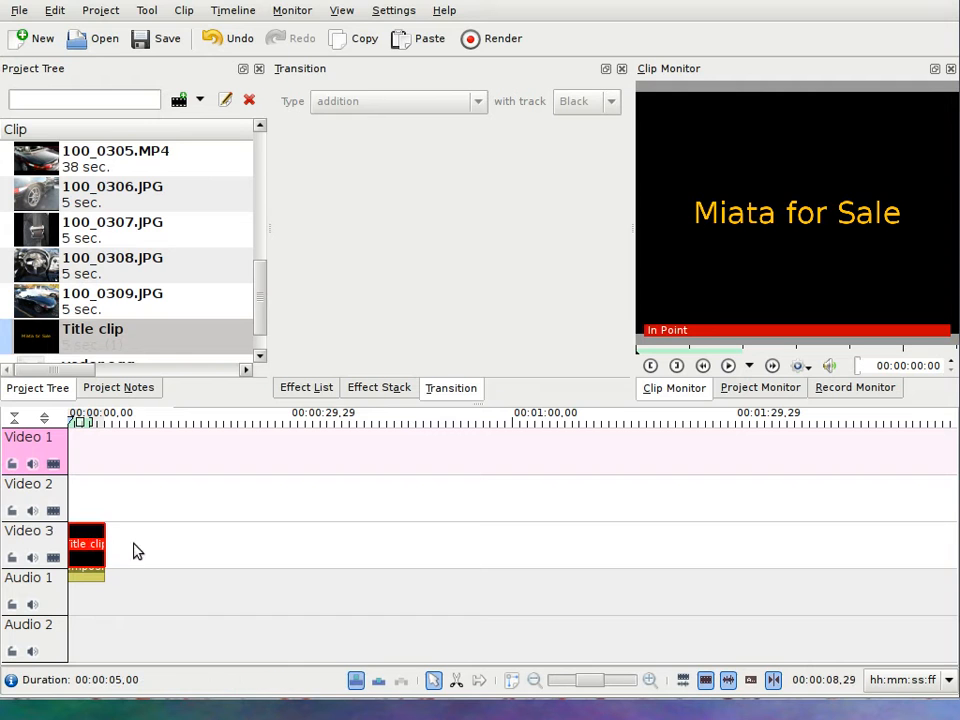
{"action": "mouse_move", "coordinate": [86, 543]}
{"action": "left_mouse_down"}
{"action": "mouse_move", "coordinate": [185, 545]}
{"action": "mouse_move", "coordinate": [258, 488]}
{"action": "mouse_move", "coordinate": [259, 508]}
{"action": "mouse_move", "coordinate": [191, 555]}
{"action": "mouse_move", "coordinate": [91, 549]}
{"action": "left_mouse_up"}
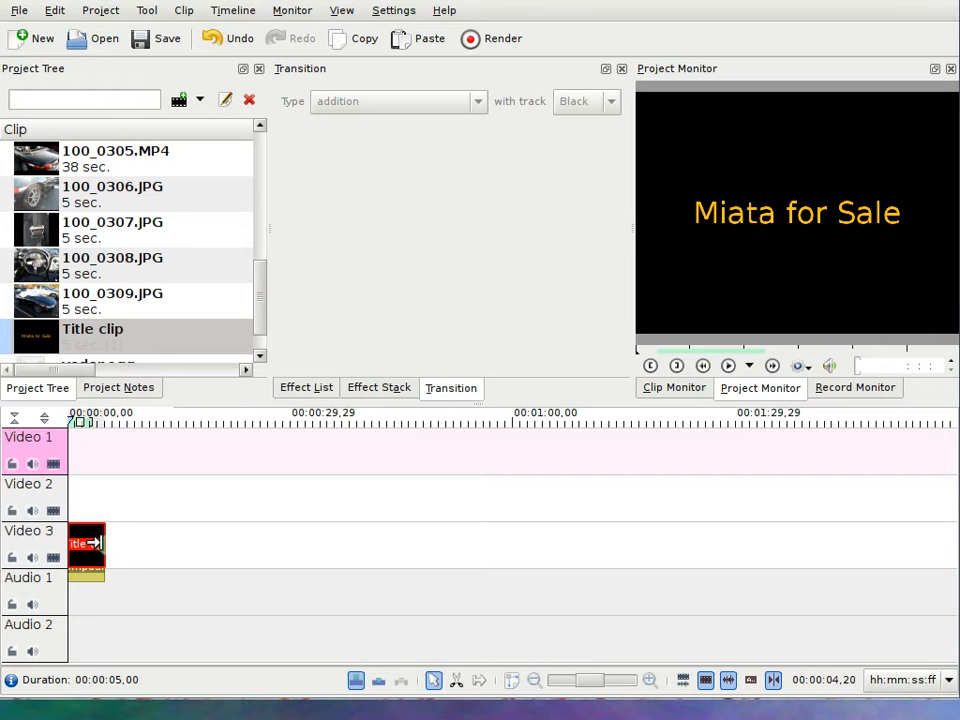
{"action": "left_click_drag", "start_coordinate": [100, 543], "coordinate": [128, 543]}
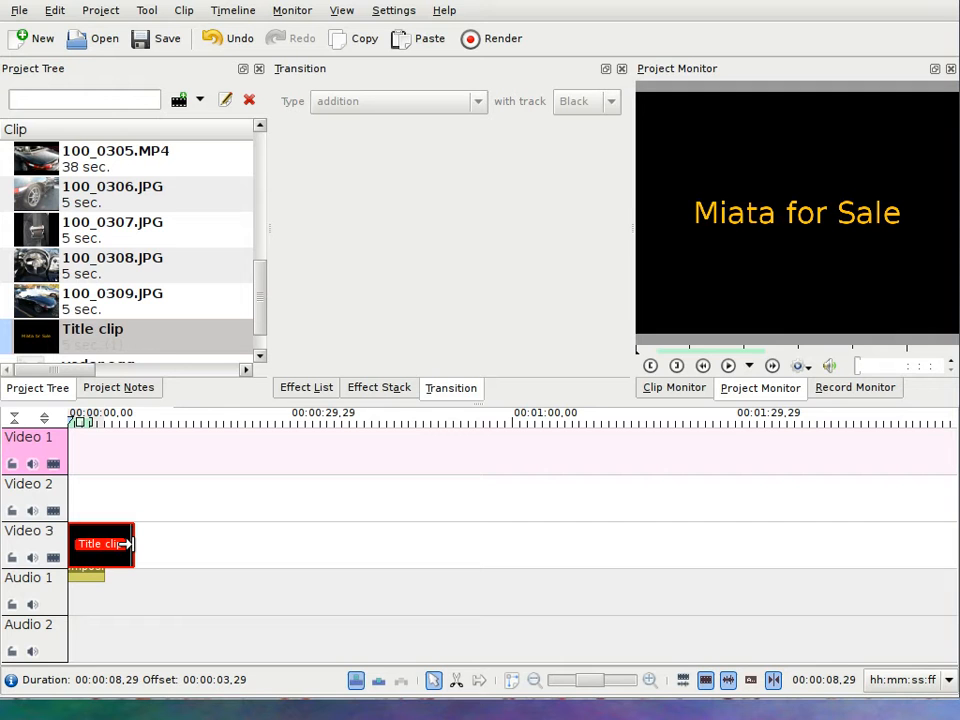
{"action": "left_click_drag", "start_coordinate": [128, 543], "coordinate": [126, 543]}
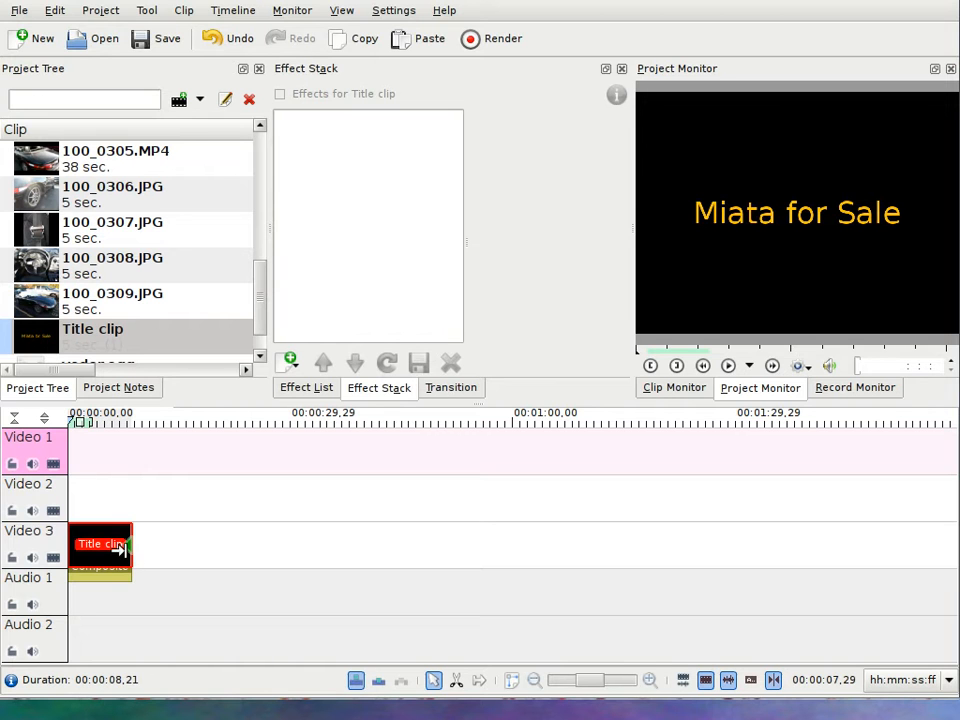
{"action": "mouse_move", "coordinate": [128, 548]}
{"action": "left_mouse_down"}
{"action": "mouse_move", "coordinate": [138, 548]}
{"action": "mouse_move", "coordinate": [115, 546]}
{"action": "left_mouse_up"}
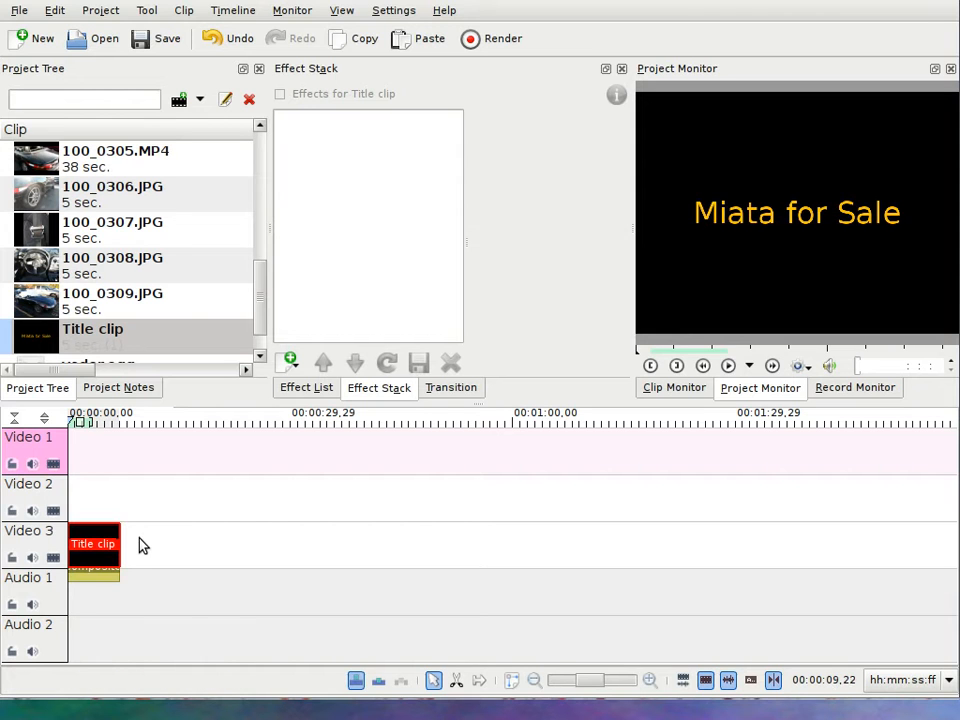
Delete the Composite transition attached to the title clip on Video 3
{"action": "left_click", "coordinate": [649, 682]}
{"action": "left_click", "coordinate": [649, 682]}
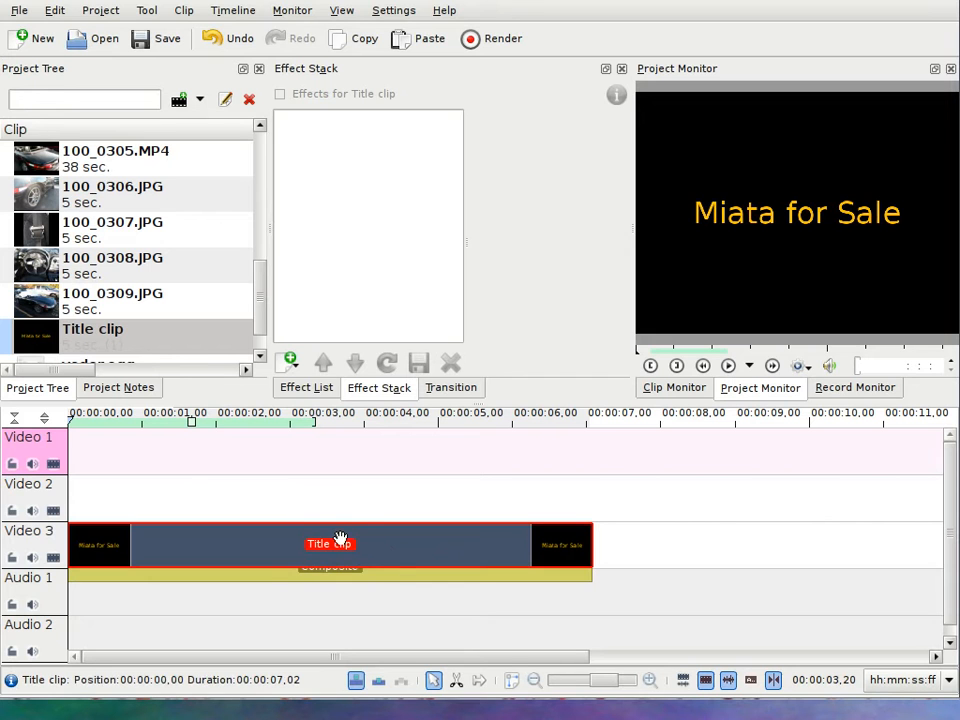
{"action": "left_click", "coordinate": [249, 575]}
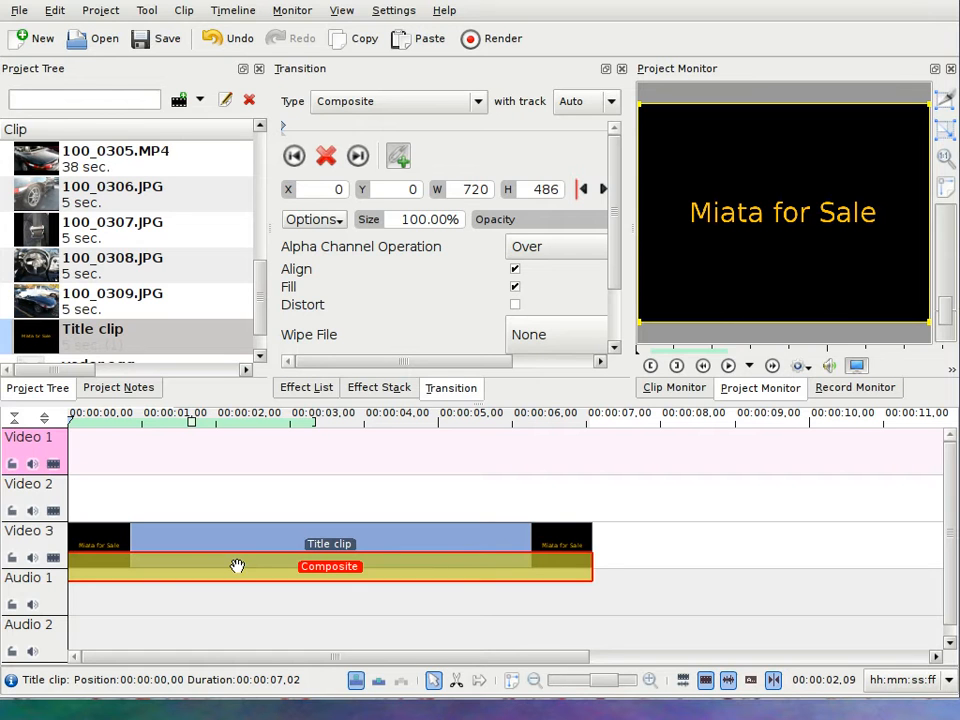
{"action": "key", "text": "Delete"}
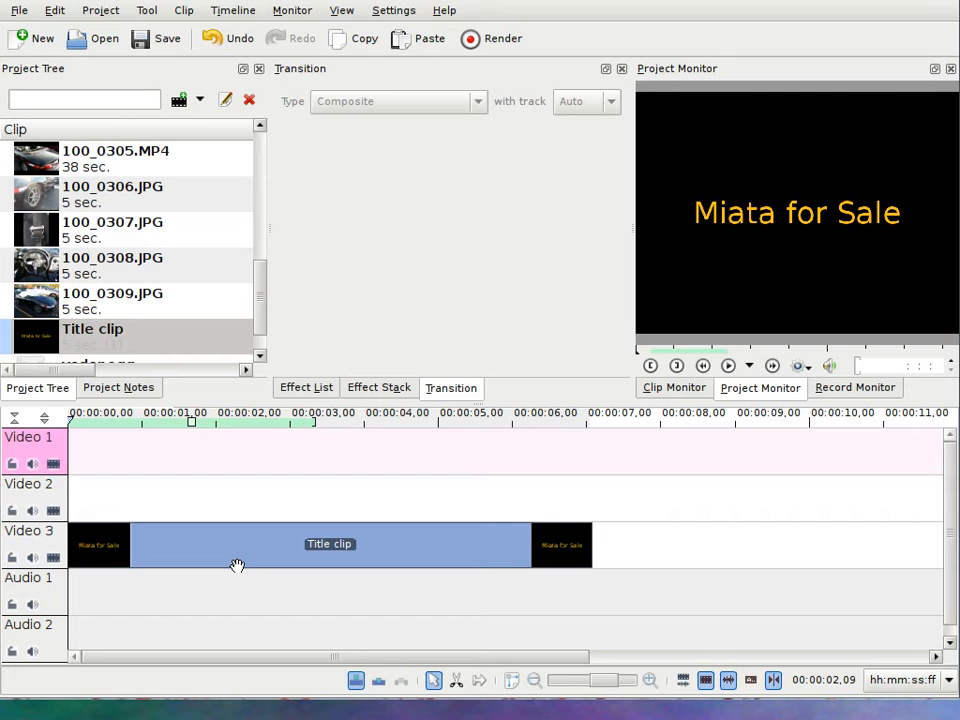
Cut the title clip on Video 3 into three pieces, at about 1.3 seconds and about 5.5 seconds
{"action": "left_click", "coordinate": [457, 681]}
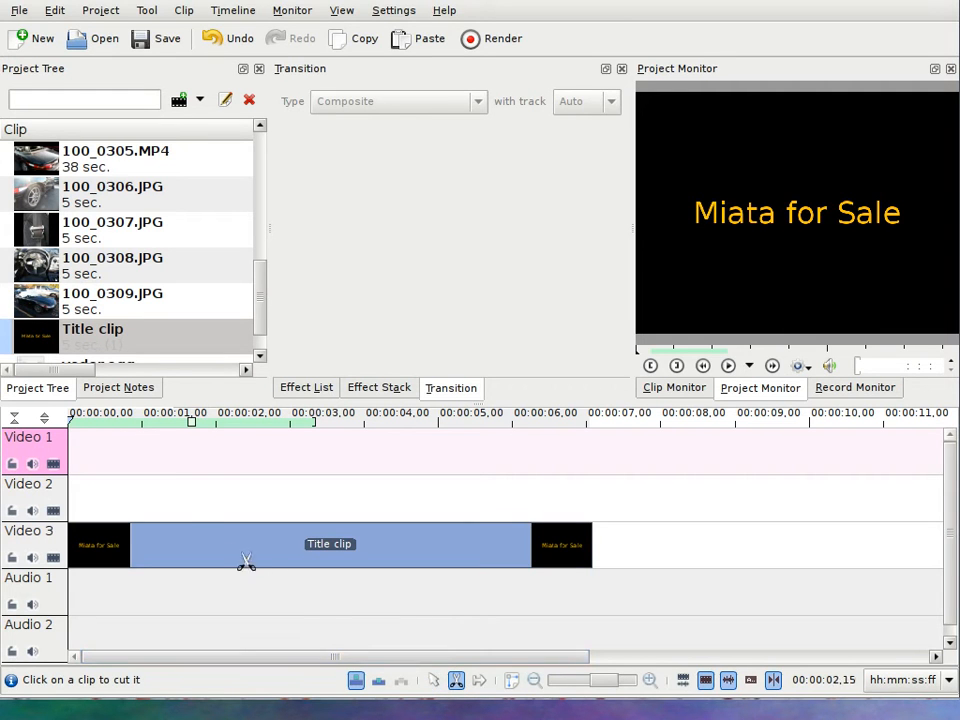
{"action": "left_click", "coordinate": [166, 530]}
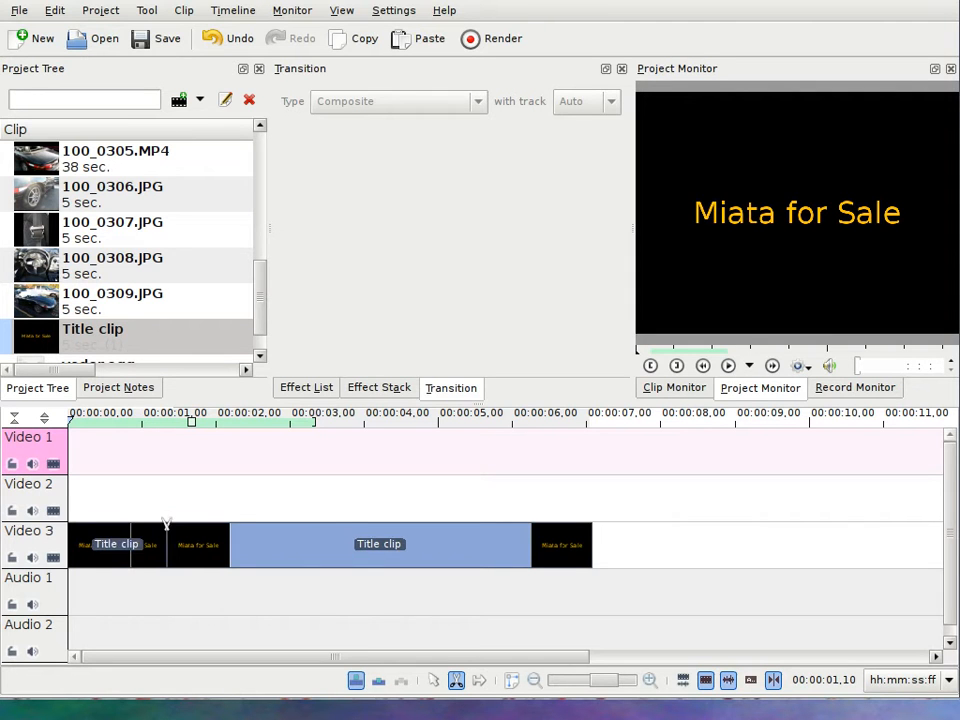
{"action": "left_click", "coordinate": [475, 527]}
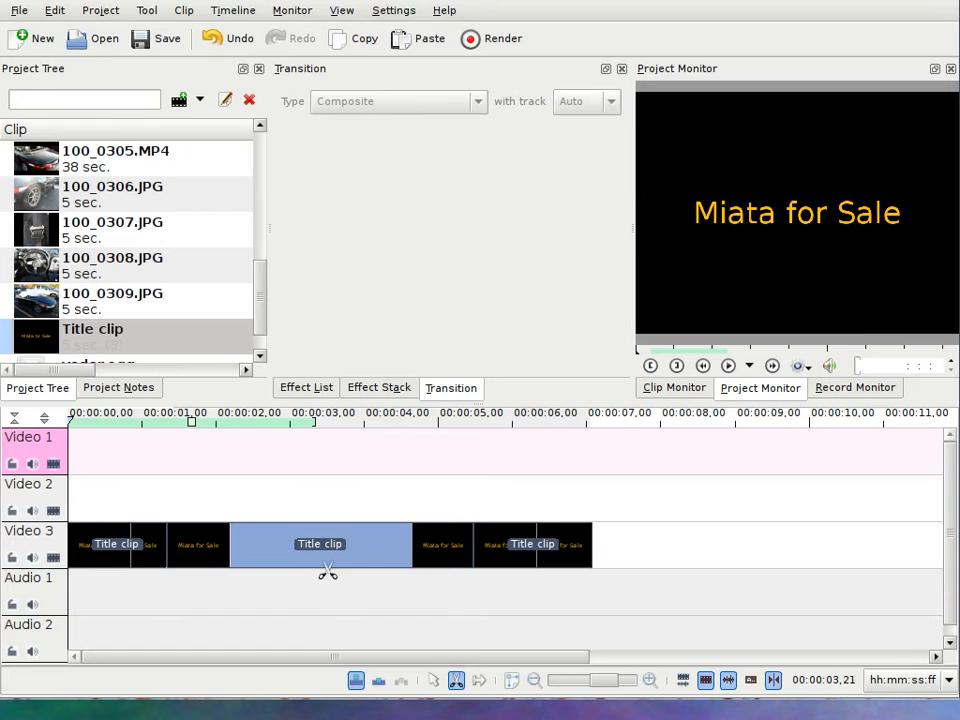
Move the last title piece away from the others on Video 3 and put it back against the middle piece
{"action": "left_click", "coordinate": [433, 681]}
{"action": "left_click_drag", "start_coordinate": [519, 542], "coordinate": [568, 559]}
{"action": "mouse_move", "coordinate": [379, 557]}
{"action": "left_mouse_down"}
{"action": "mouse_move", "coordinate": [421, 550]}
{"action": "mouse_move", "coordinate": [388, 549]}
{"action": "left_mouse_up"}
{"action": "left_click_drag", "start_coordinate": [634, 542], "coordinate": [537, 552]}
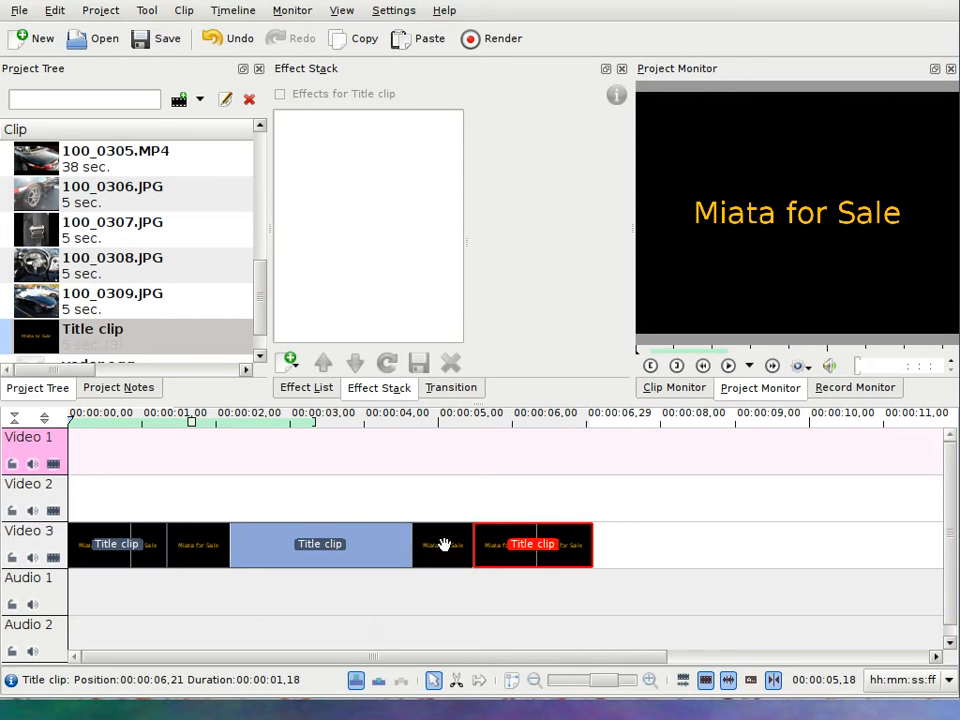
Select the first title piece on Video 3 and look through its available clip operations
{"action": "left_click", "coordinate": [147, 543]}
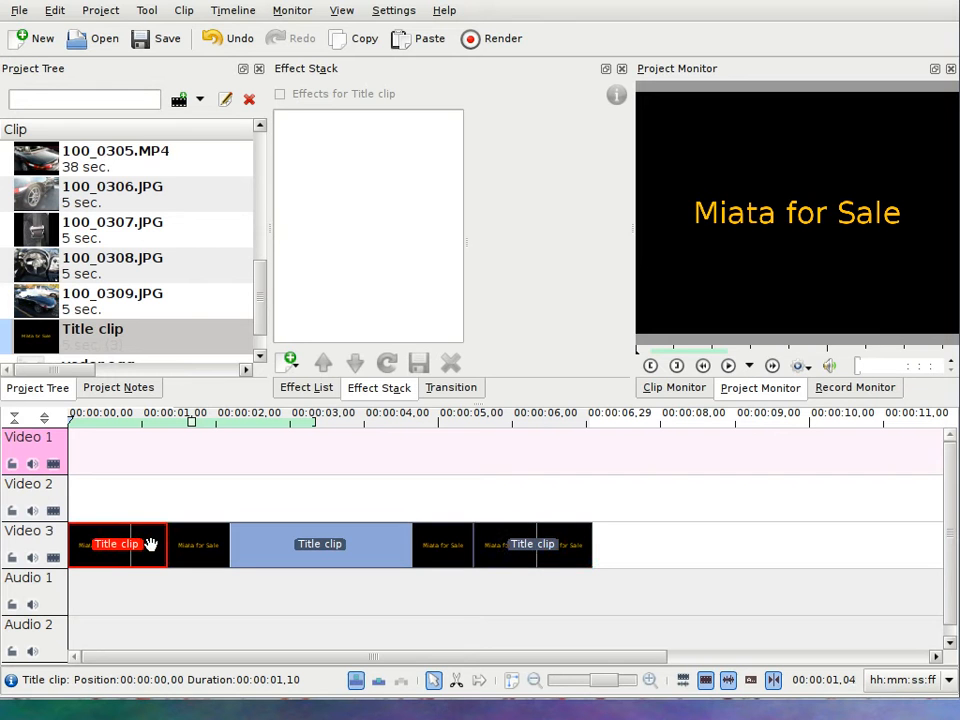
{"action": "right_click", "coordinate": [150, 544]}
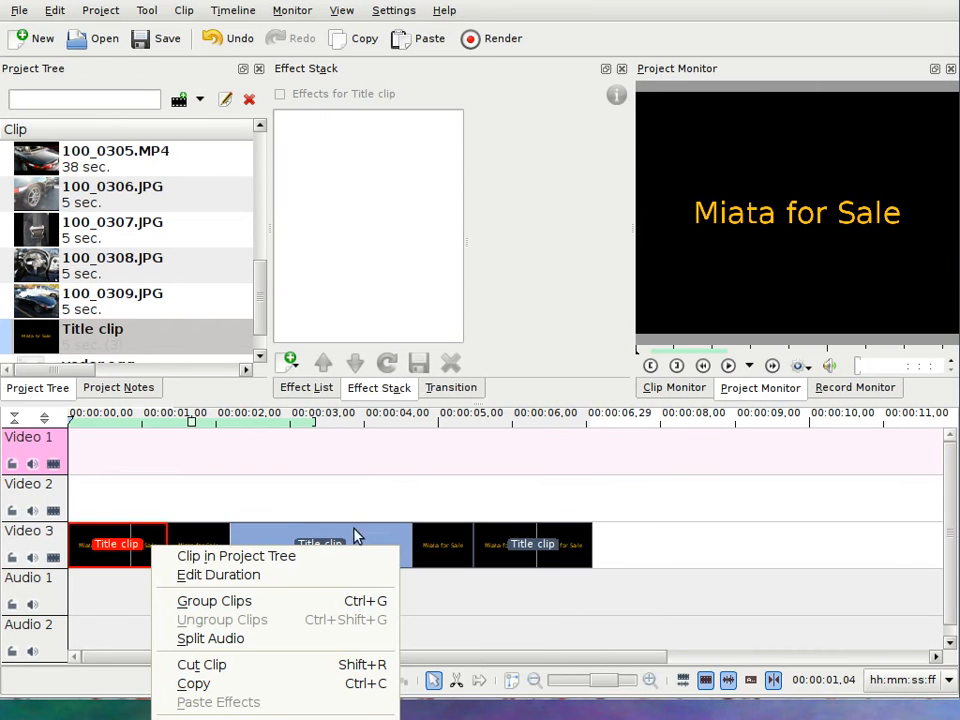
{"action": "left_click", "coordinate": [310, 485]}
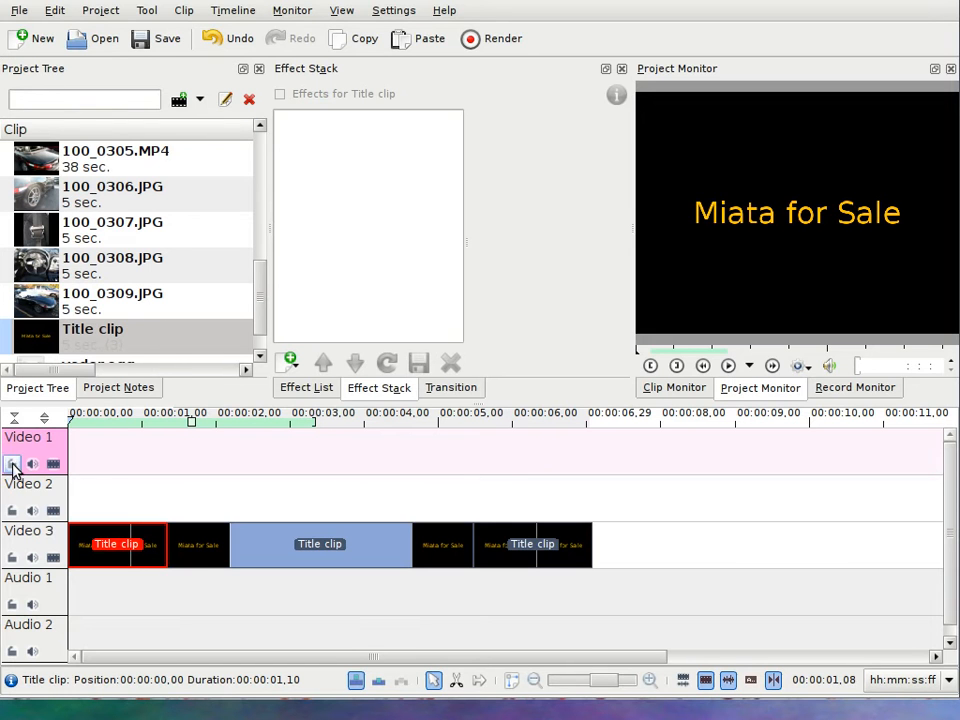
{"action": "right_click", "coordinate": [150, 544]}
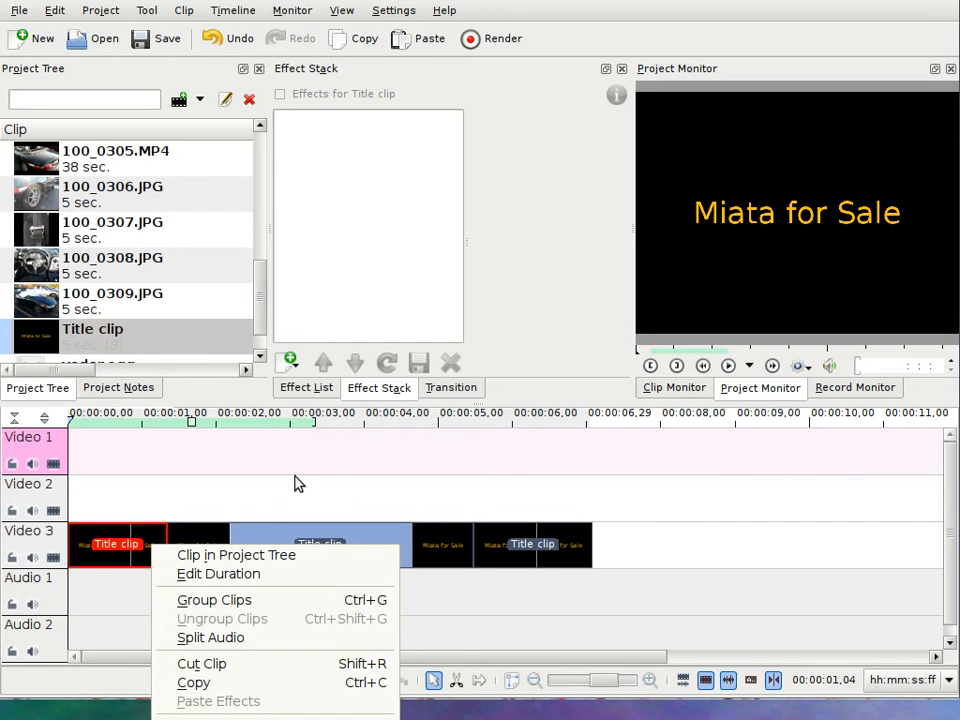
{"action": "left_click", "coordinate": [298, 475]}
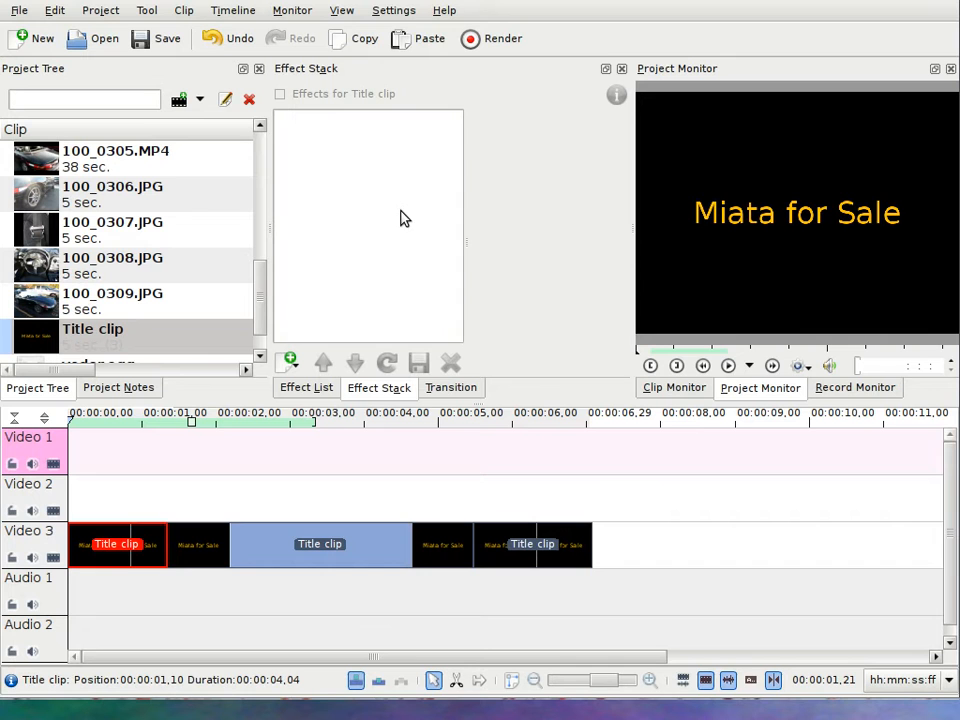
Examine the Motion, Misc and Distort effect categories for an effect suited to the first title piece
{"action": "left_click", "coordinate": [305, 388]}
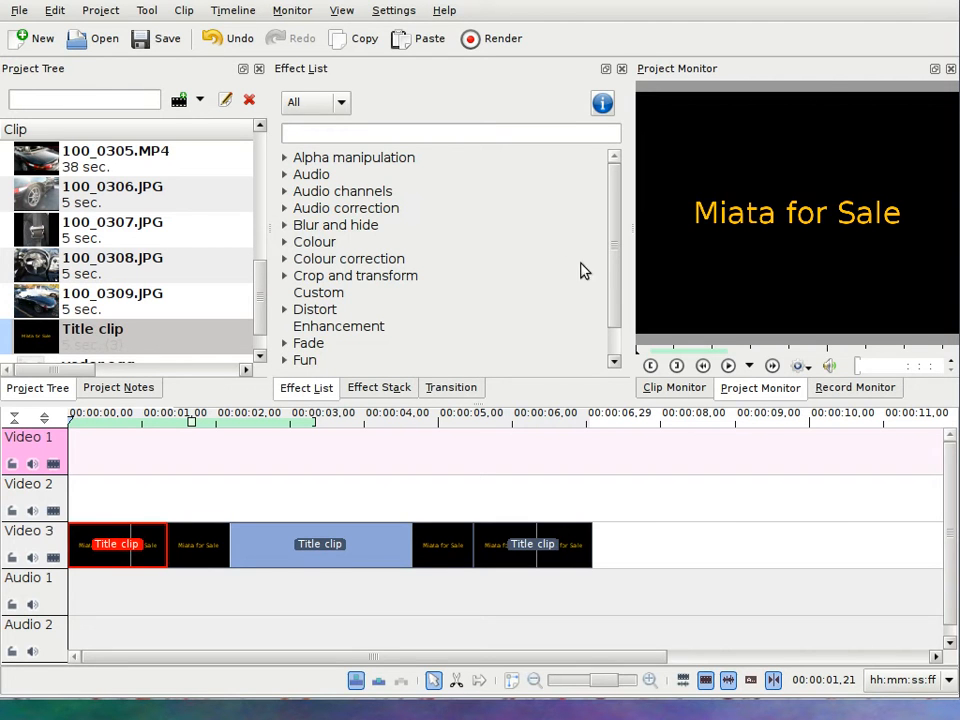
{"action": "scroll", "coordinate": [615, 345], "scroll_direction": "down", "scroll_amount": 1}
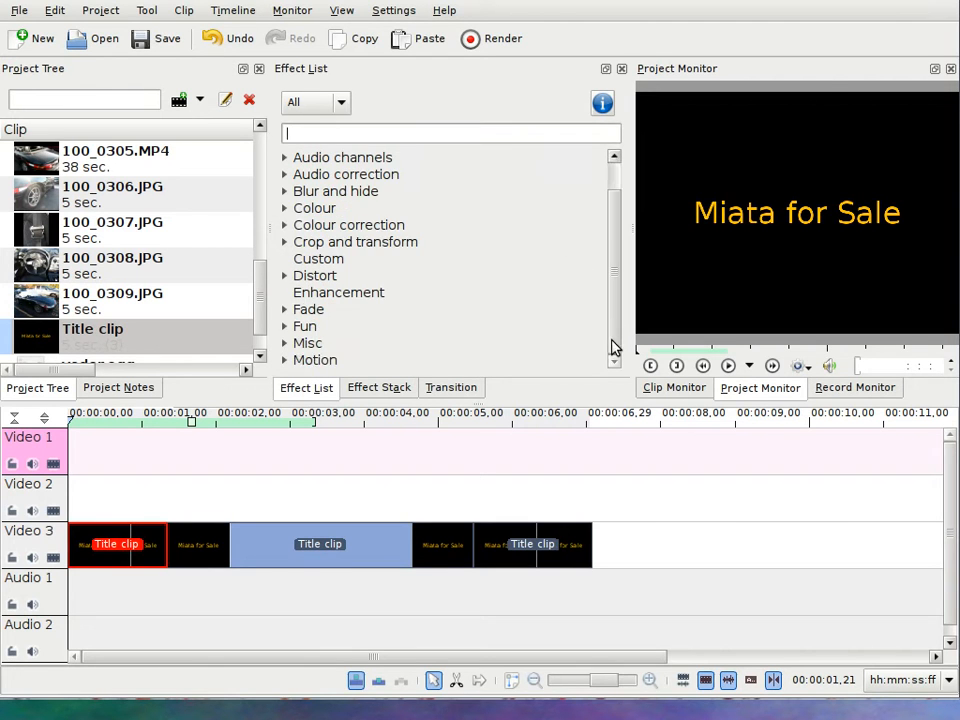
{"action": "double_click", "coordinate": [318, 360]}
{"action": "scroll", "coordinate": [615, 352], "scroll_direction": "down", "scroll_amount": 1}
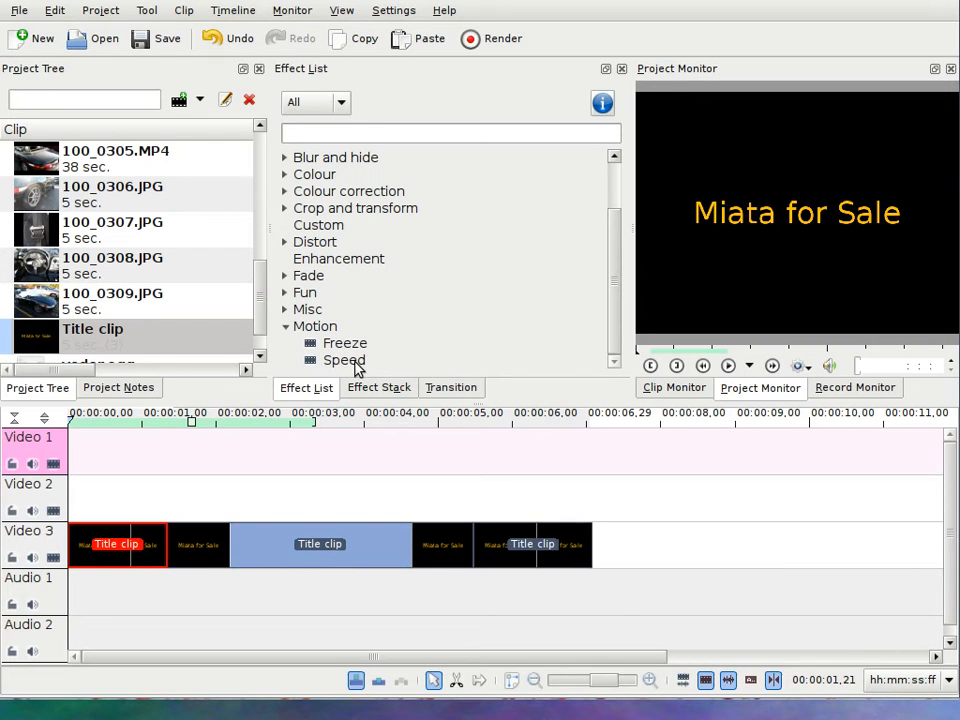
{"action": "left_click", "coordinate": [286, 311]}
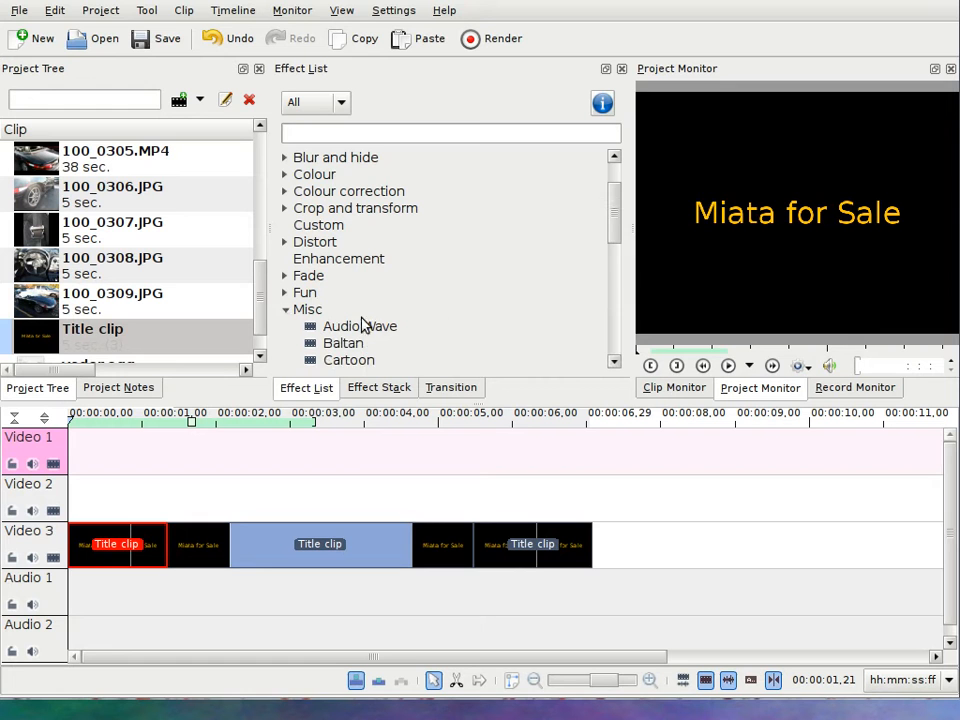
{"action": "left_click_drag", "start_coordinate": [613, 242], "coordinate": [585, 259]}
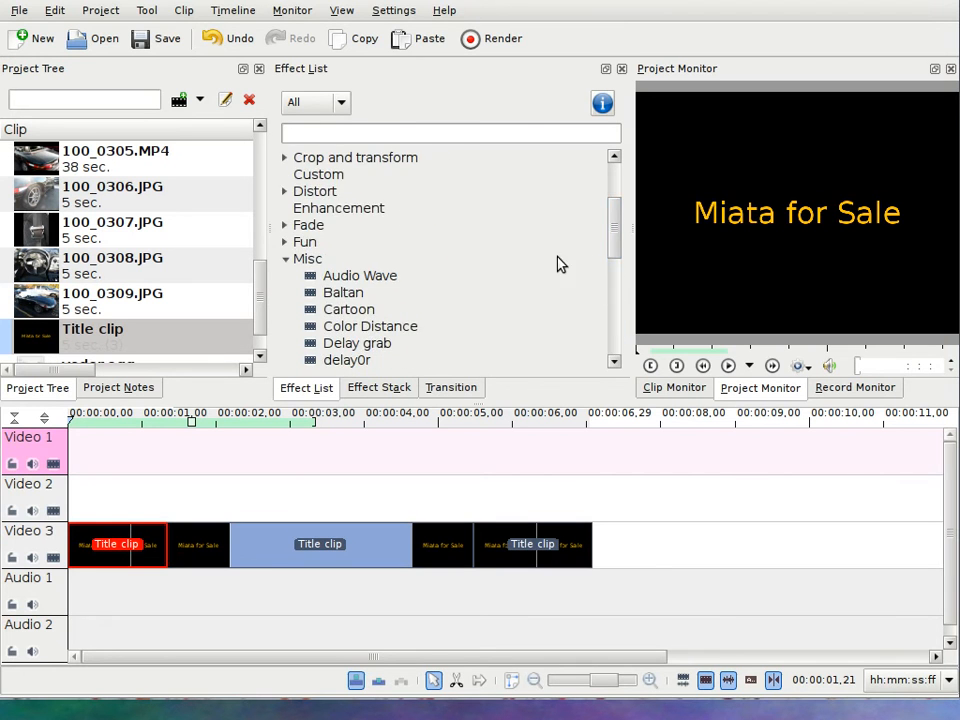
{"action": "left_click", "coordinate": [286, 257]}
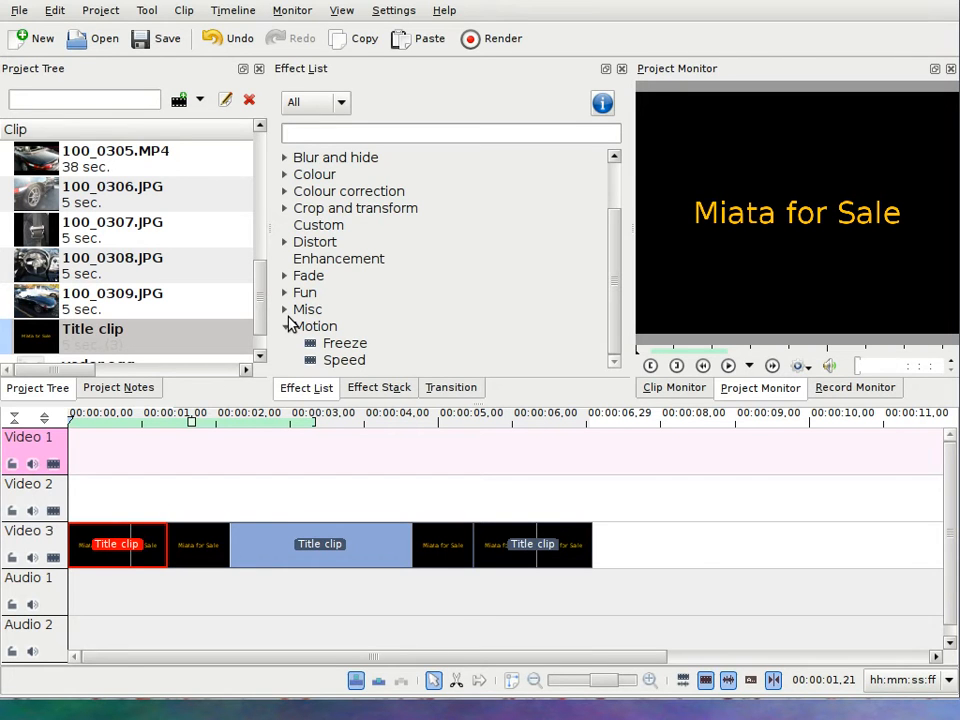
{"action": "left_click", "coordinate": [285, 243]}
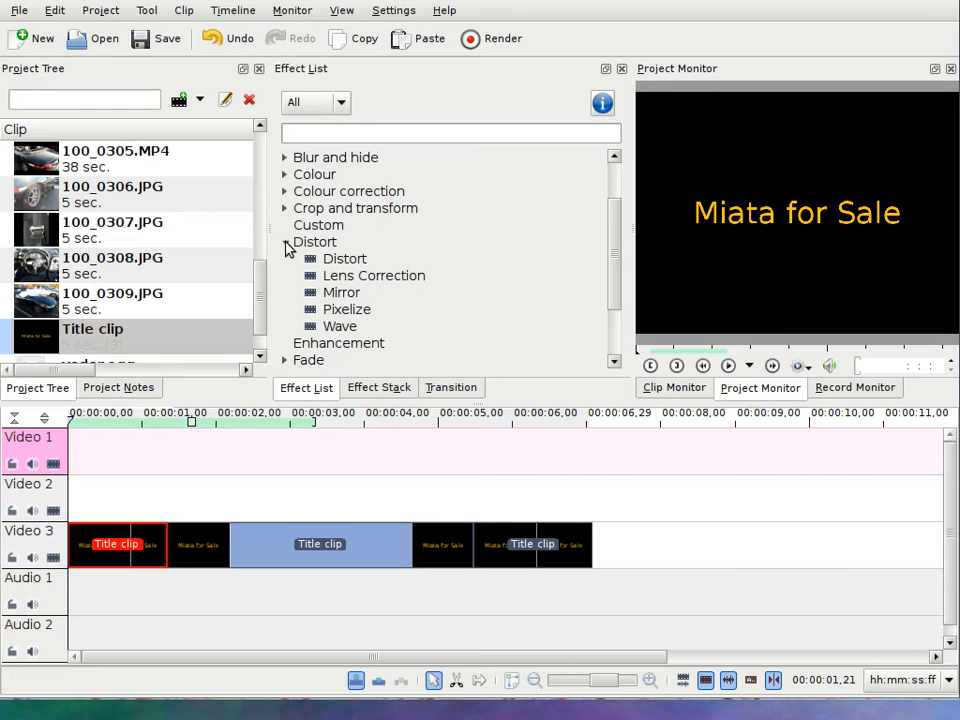
{"action": "left_click", "coordinate": [286, 244]}
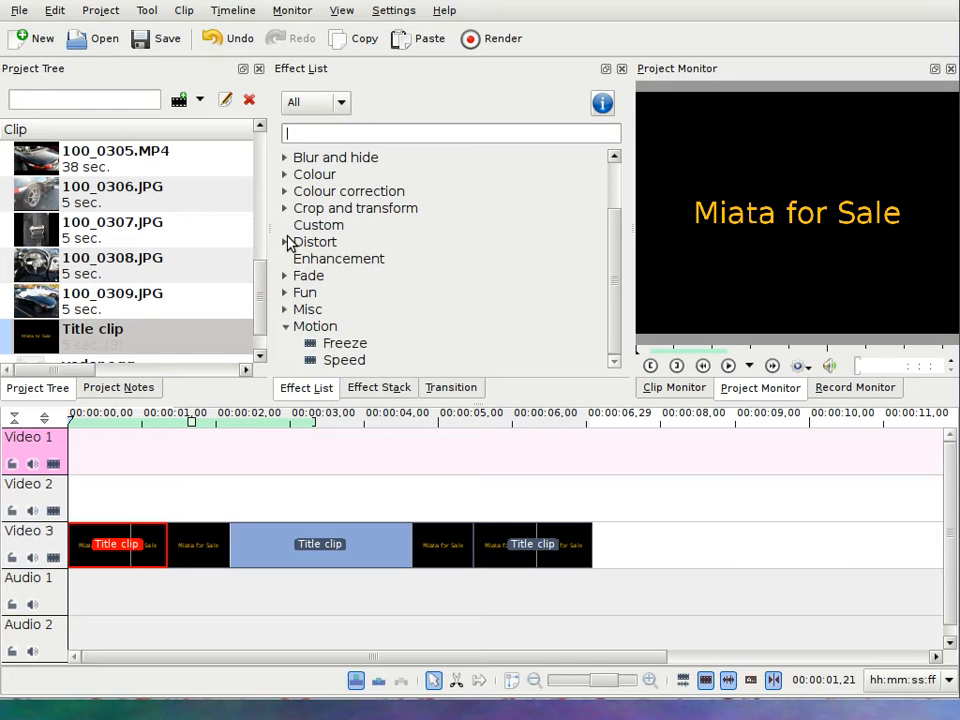
Add the Box Blur effect to the first title piece on Video 3 and raise its blur factor to 15
{"action": "left_click", "coordinate": [286, 160]}
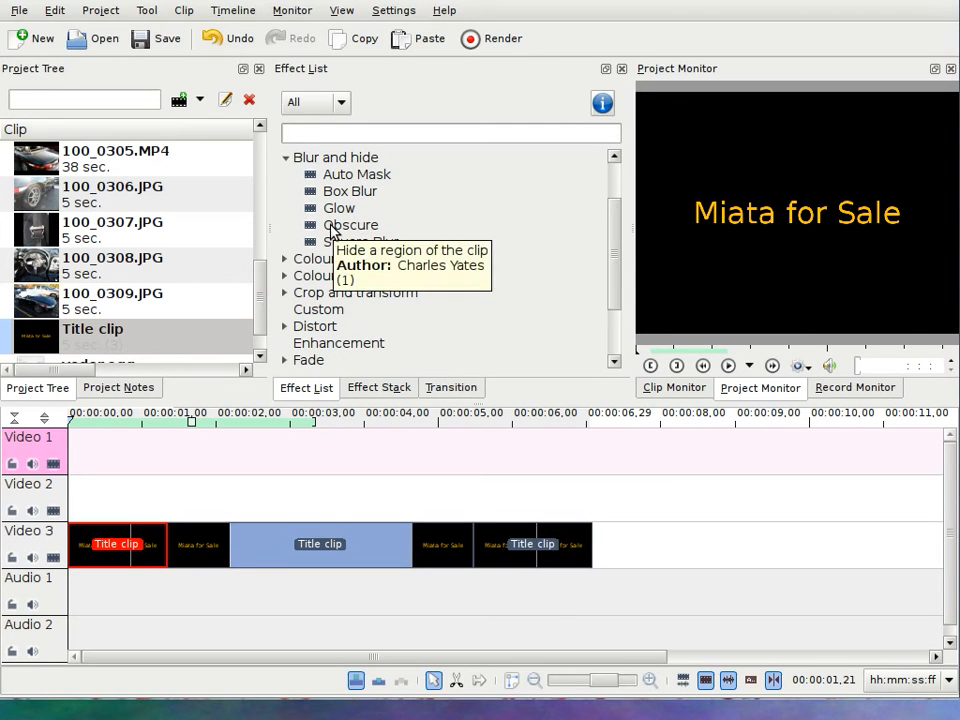
{"action": "left_click", "coordinate": [340, 194]}
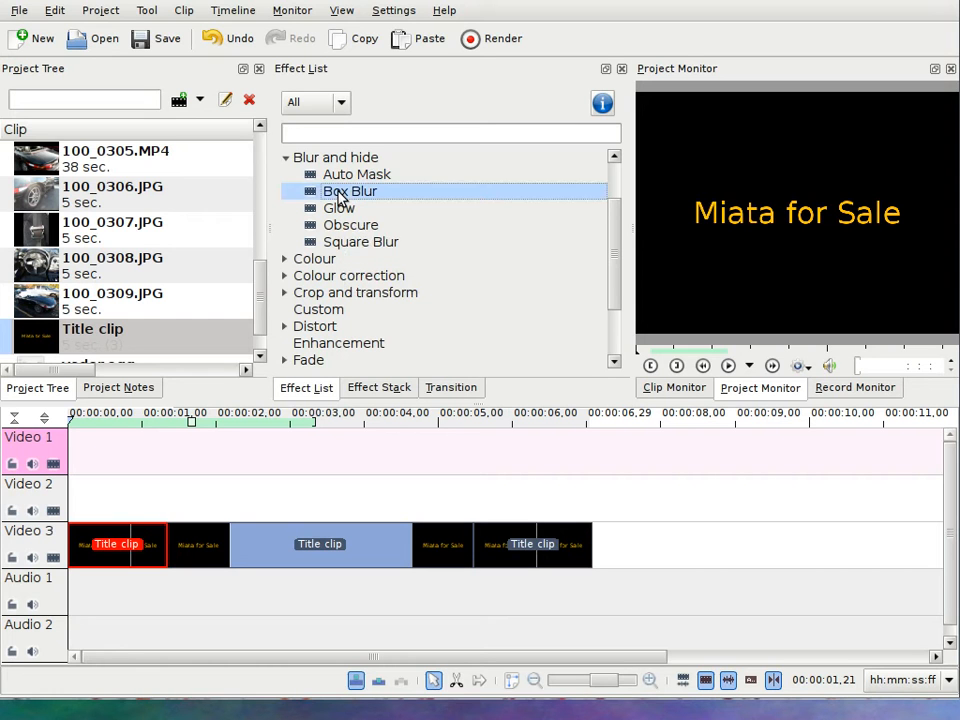
{"action": "double_click", "coordinate": [339, 195]}
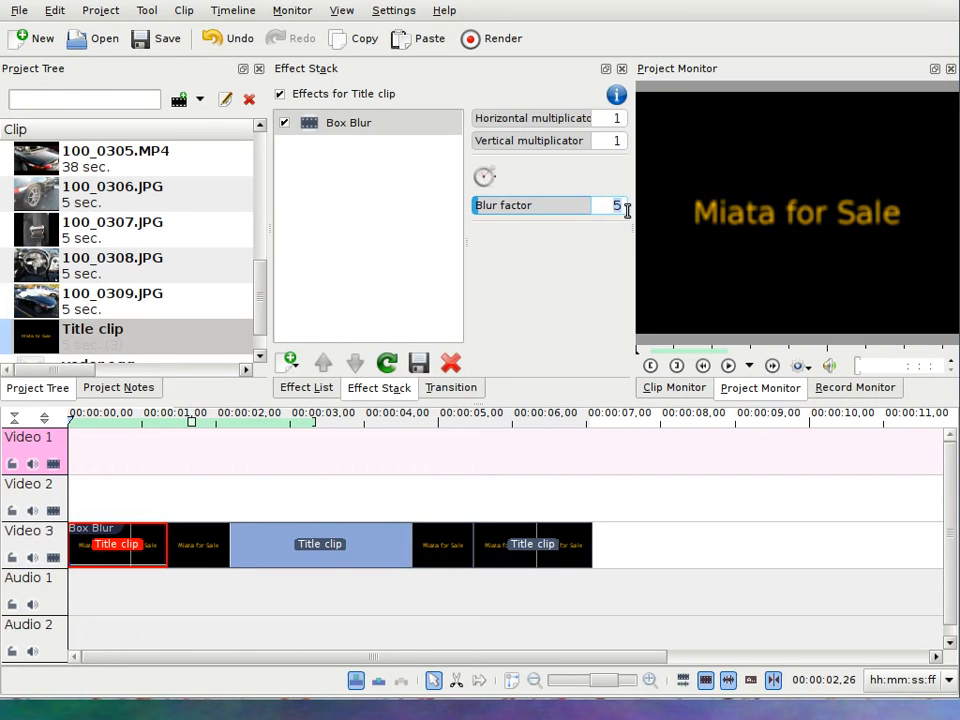
{"action": "type", "text": "10"}
{"action": "key", "text": "Return"}
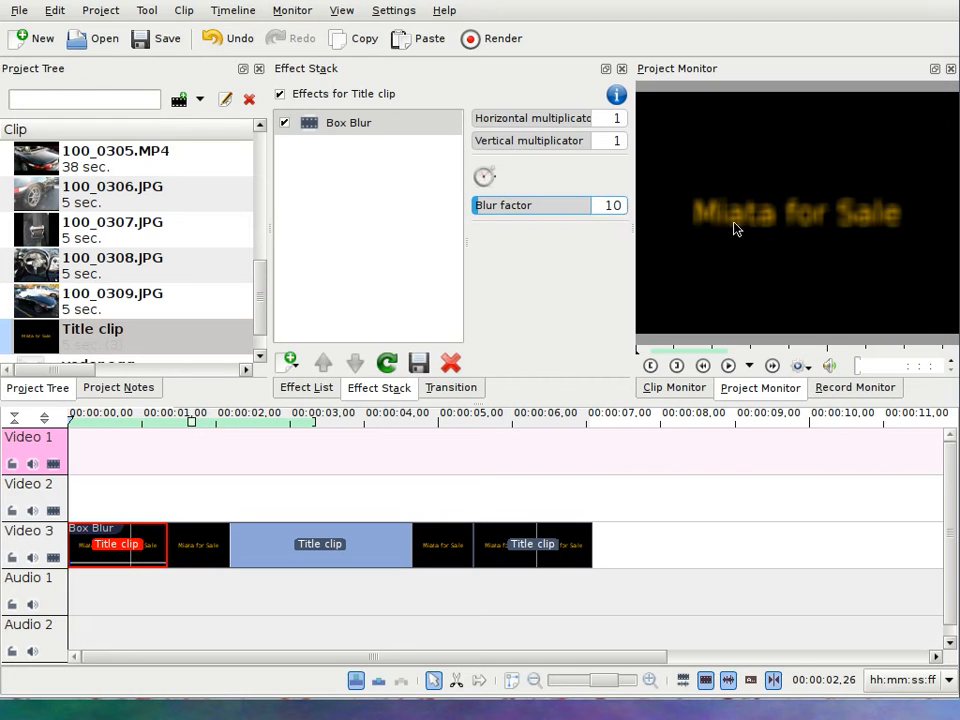
{"action": "double_click", "coordinate": [611, 206]}
{"action": "type", "text": "15"}
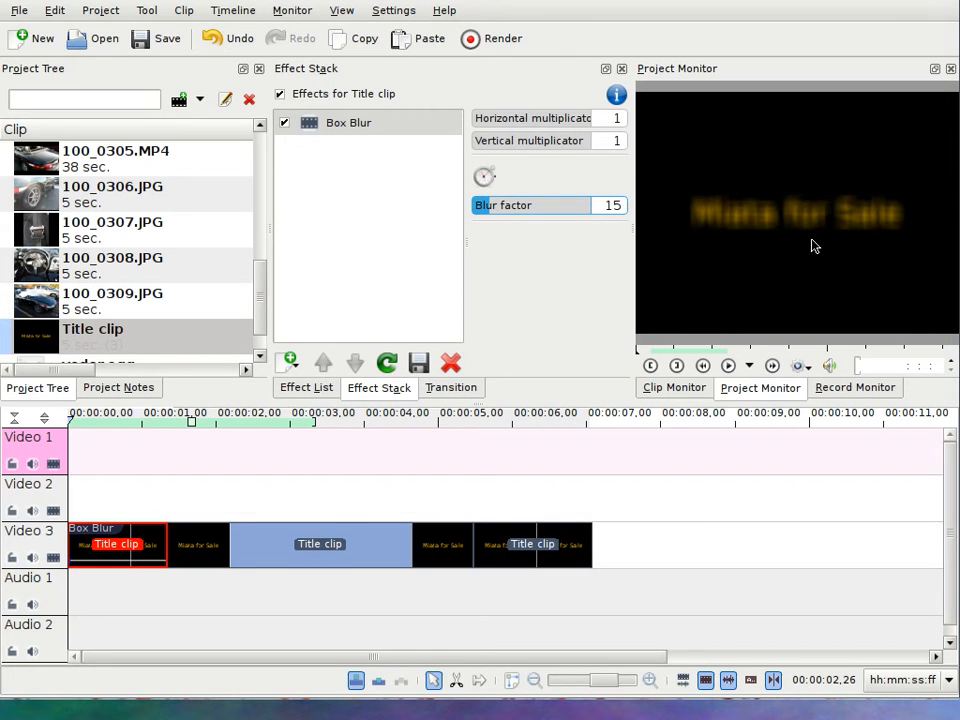
Enable keyframes for the first title piece's blur factor and set the end keyframe at 00:00:01,09 to 0
{"action": "left_click", "coordinate": [487, 182]}
{"action": "left_click", "coordinate": [525, 219]}
{"action": "left_click", "coordinate": [571, 222]}
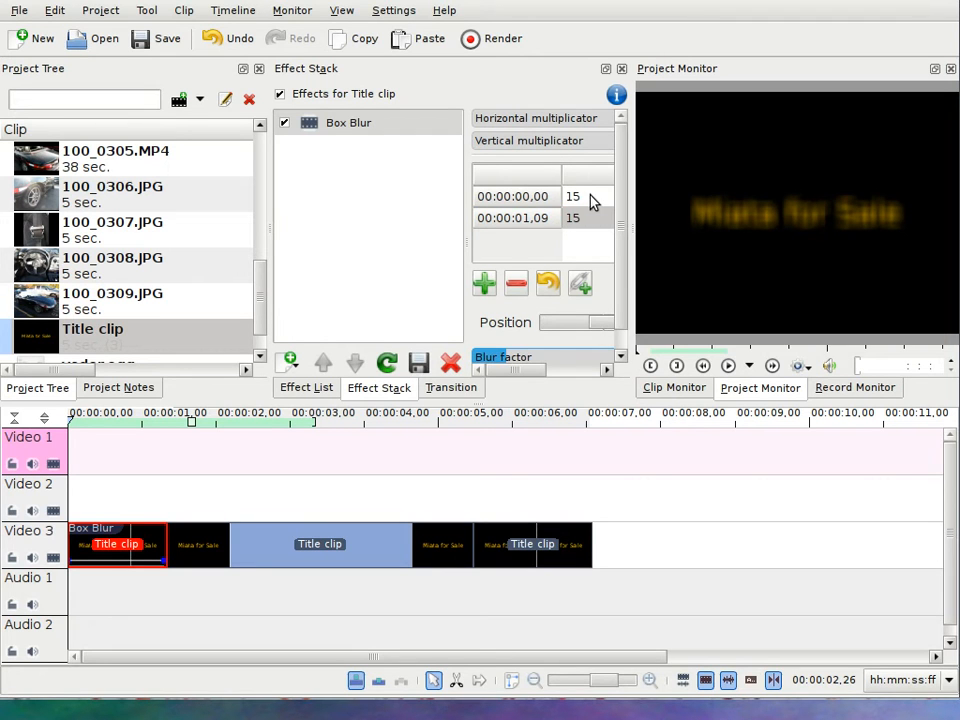
{"action": "left_click", "coordinate": [593, 200]}
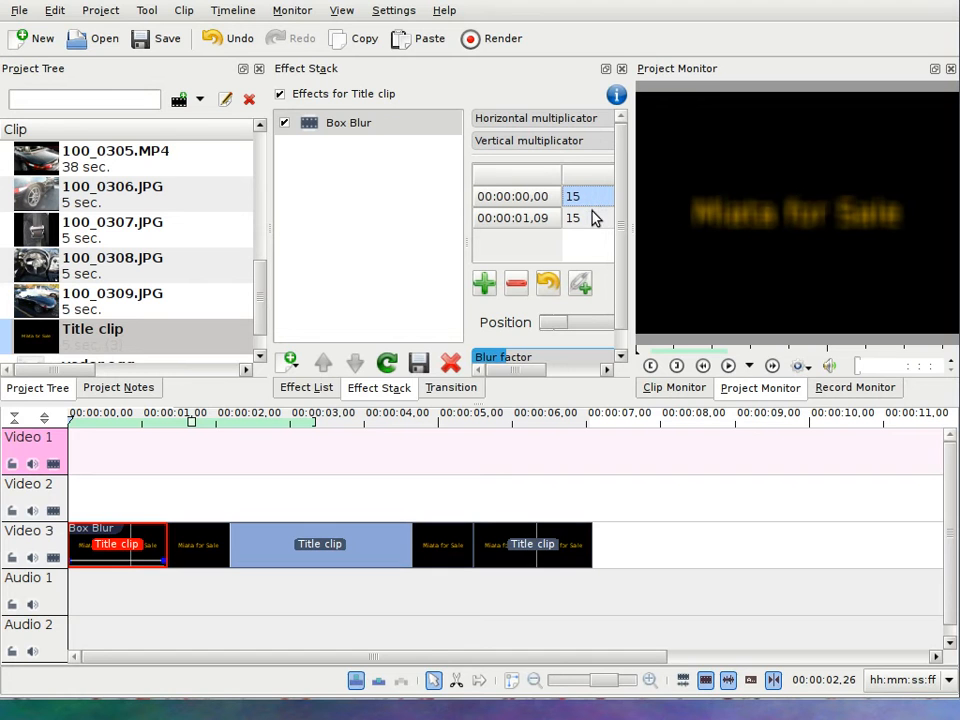
{"action": "left_click", "coordinate": [540, 205]}
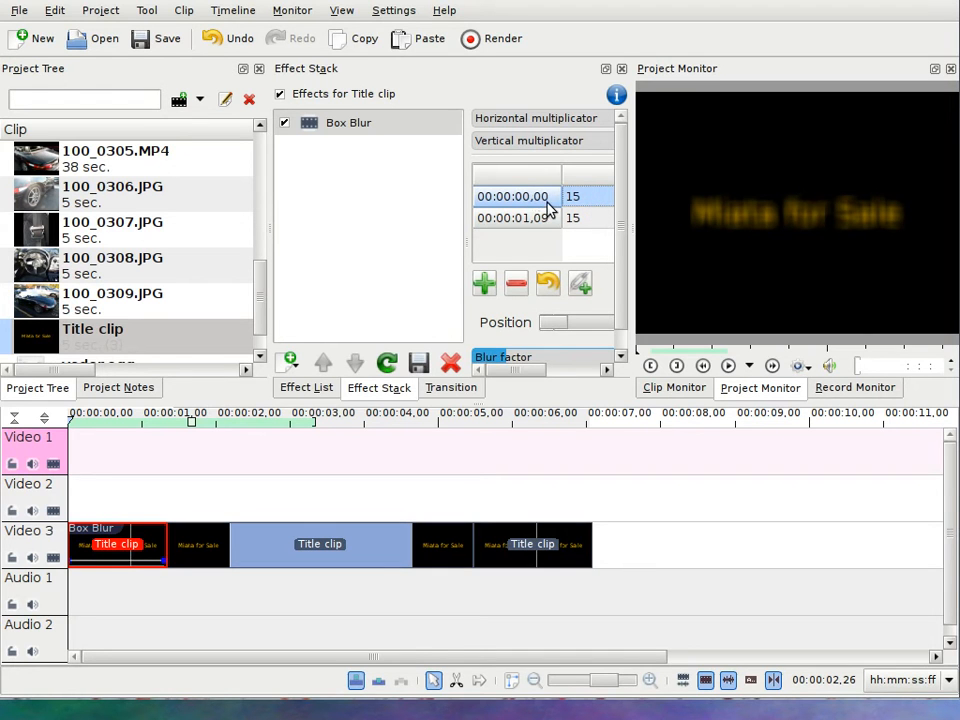
{"action": "left_click", "coordinate": [545, 220]}
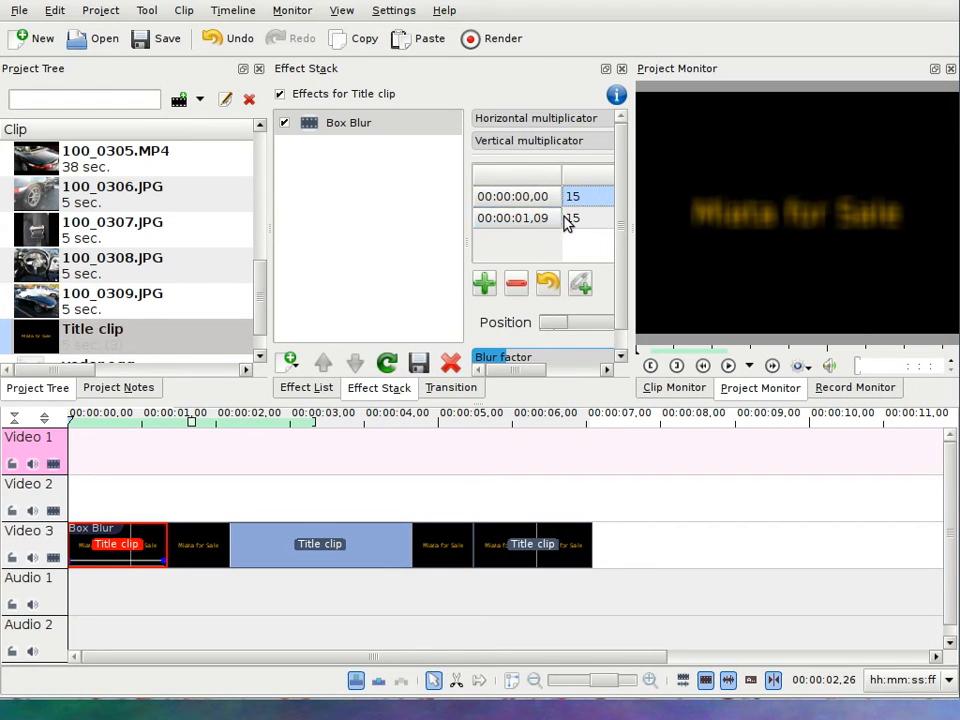
{"action": "left_click", "coordinate": [593, 219]}
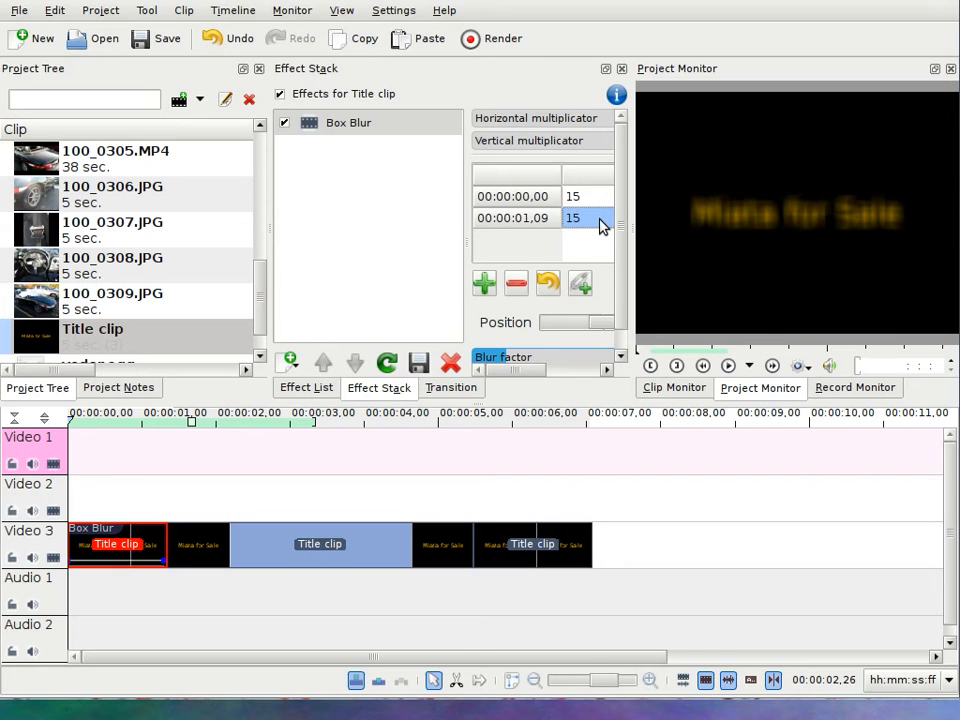
{"action": "type", "text": "0"}
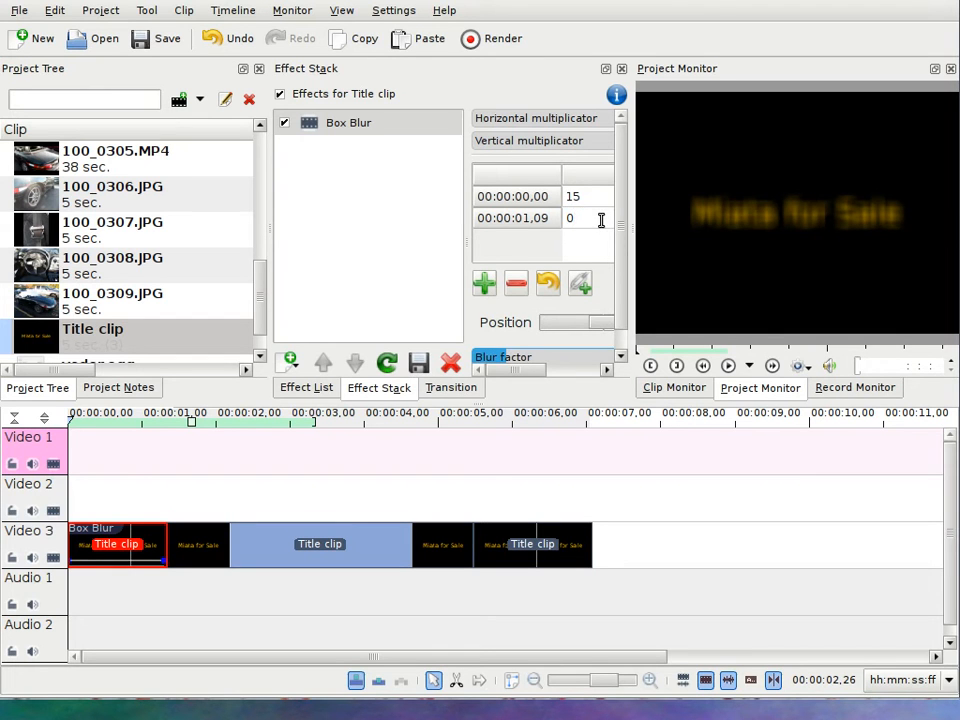
{"action": "key", "text": "Return"}
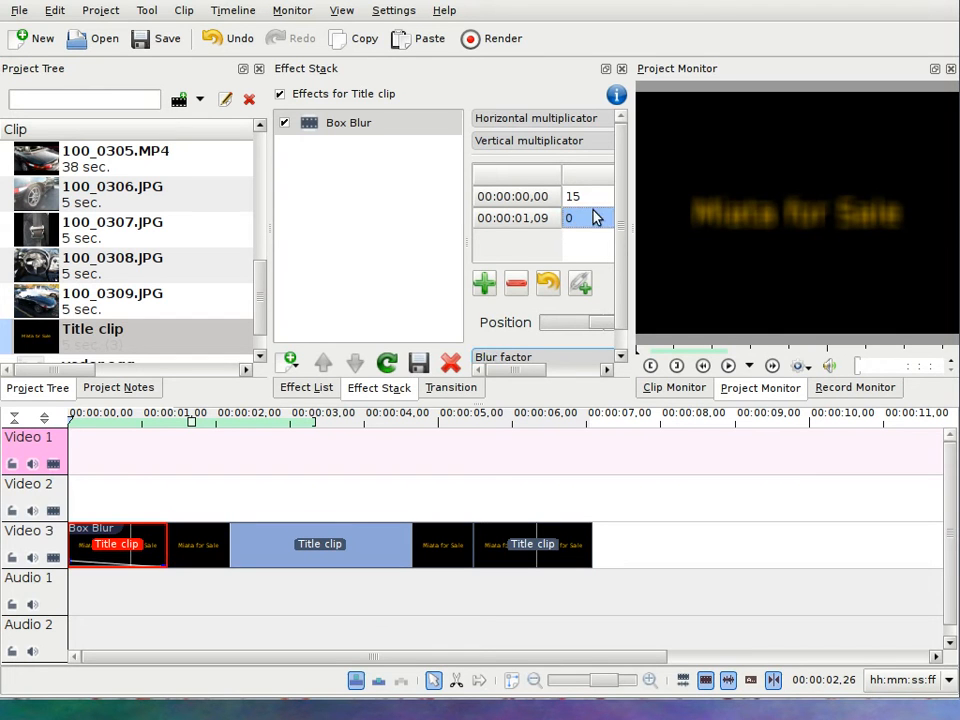
Check the start and end blur keyframes of the first title piece and play back the title
{"action": "left_click", "coordinate": [596, 204]}
{"action": "left_click", "coordinate": [595, 221]}
{"action": "left_click", "coordinate": [597, 203]}
{"action": "left_click", "coordinate": [597, 222]}
{"action": "left_click", "coordinate": [729, 367]}
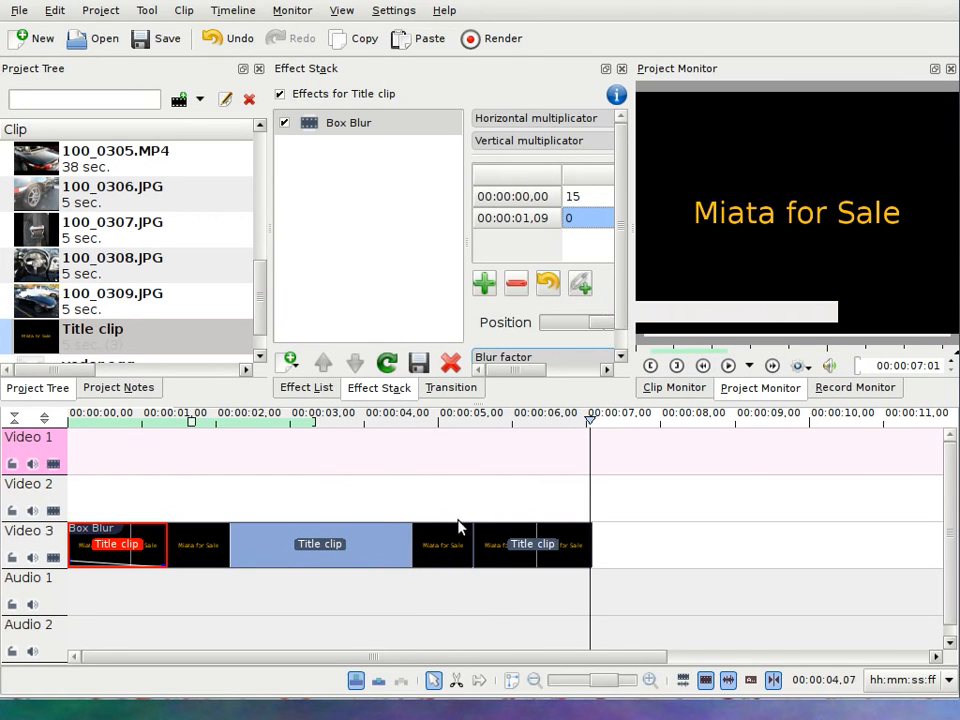
Add the Box Blur effect to the last title piece on Video 3
{"action": "left_click", "coordinate": [568, 537]}
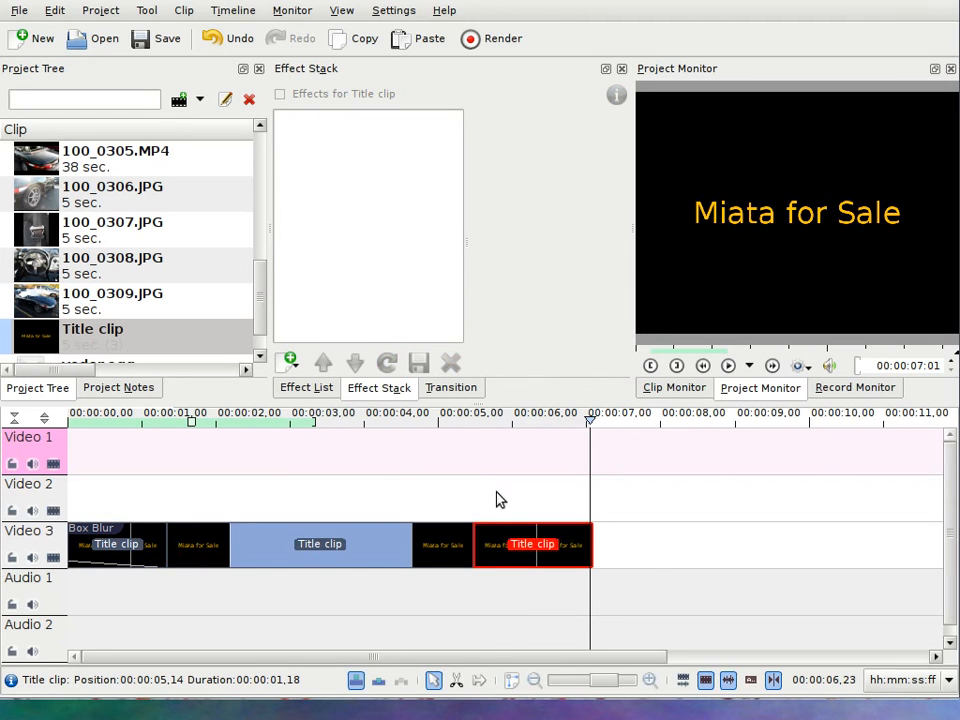
{"action": "left_click", "coordinate": [299, 390]}
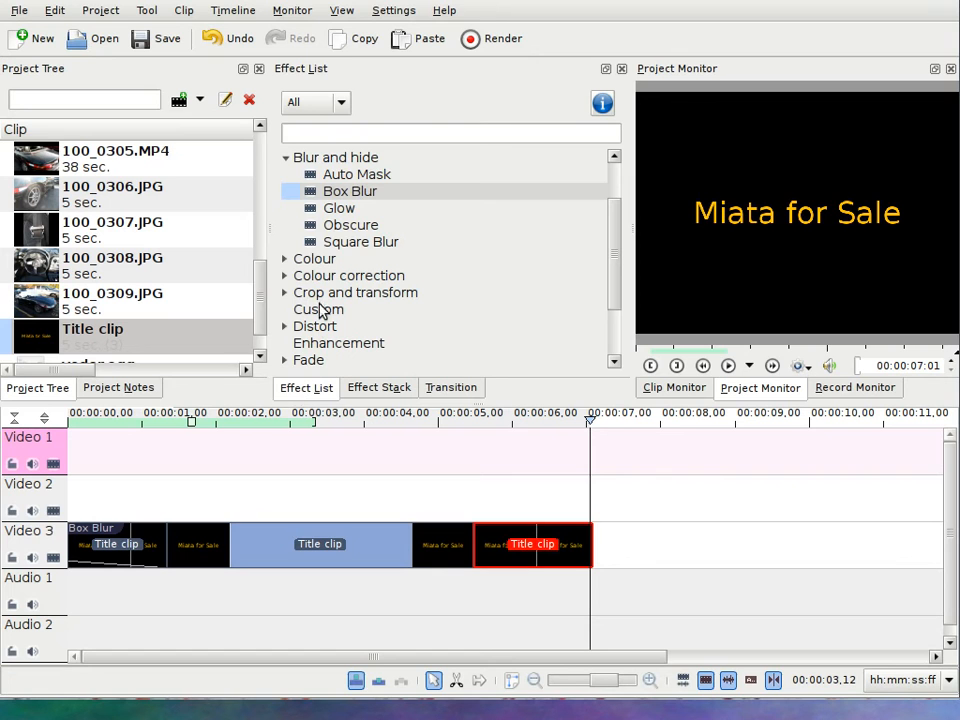
{"action": "double_click", "coordinate": [341, 191]}
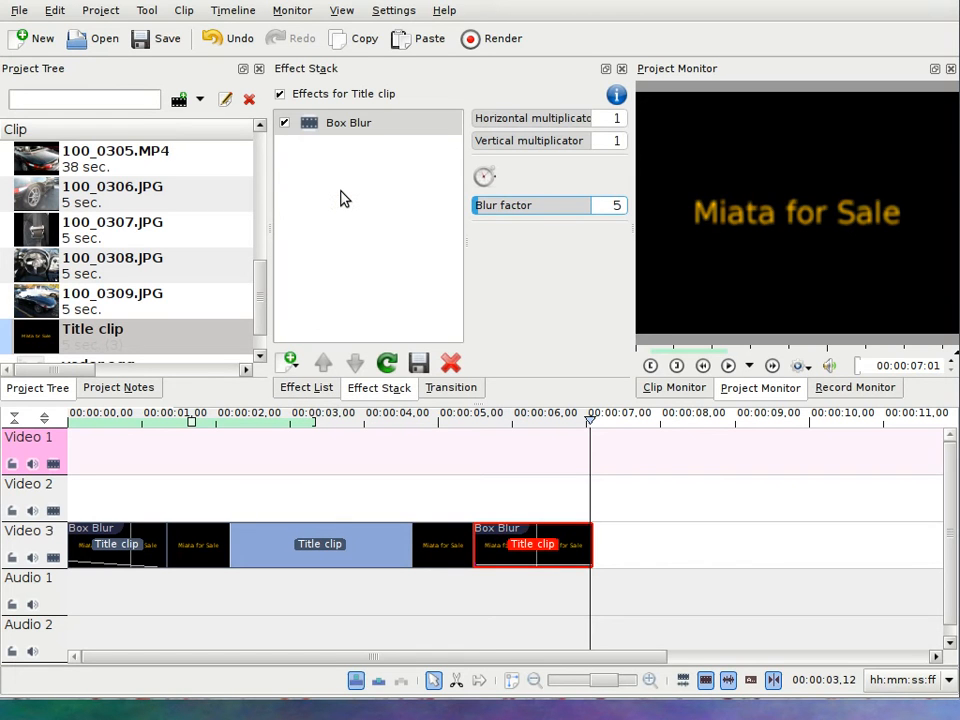
Enable keyframes for the last title piece's blur factor and set the start keyframe at 00:00:05,14 to 0
{"action": "left_click", "coordinate": [487, 180]}
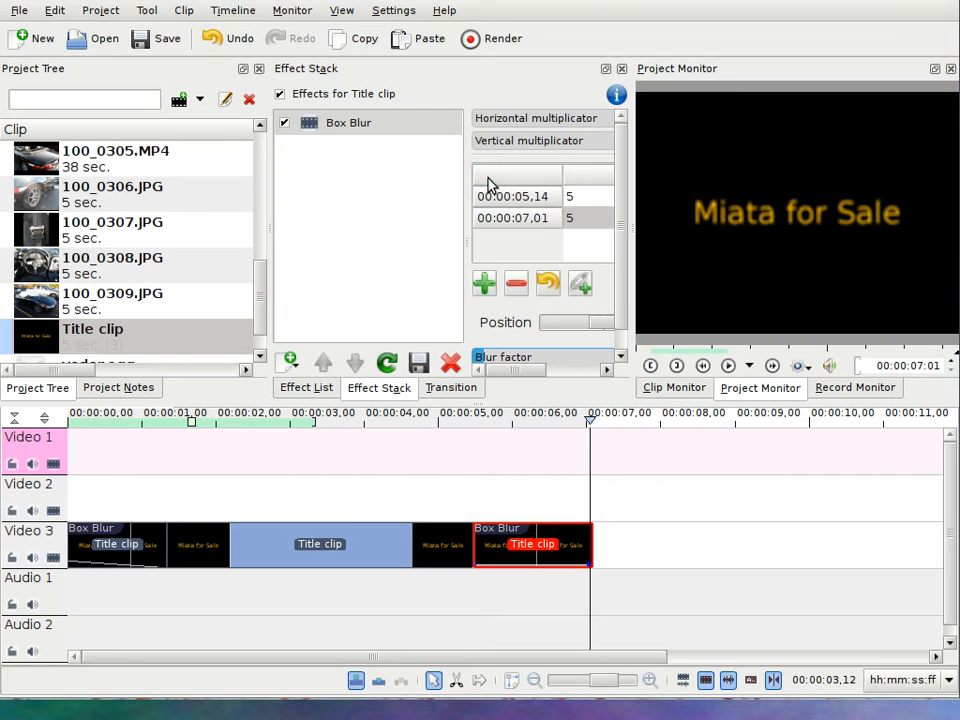
{"action": "left_click", "coordinate": [550, 203]}
{"action": "left_click", "coordinate": [585, 206]}
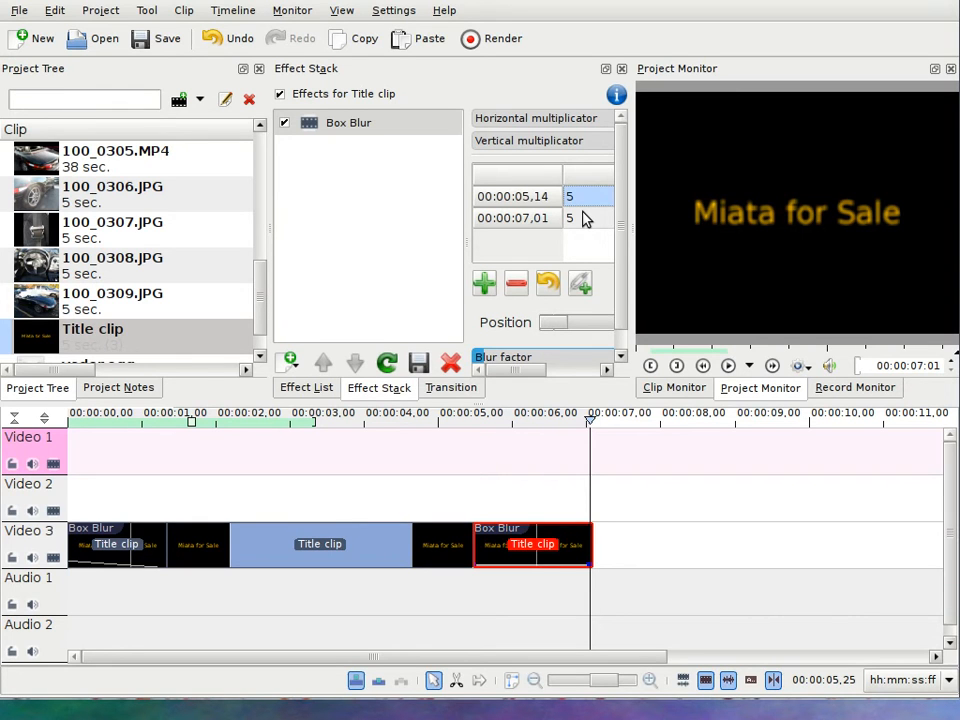
{"action": "type", "text": "0"}
{"action": "left_click", "coordinate": [587, 219]}
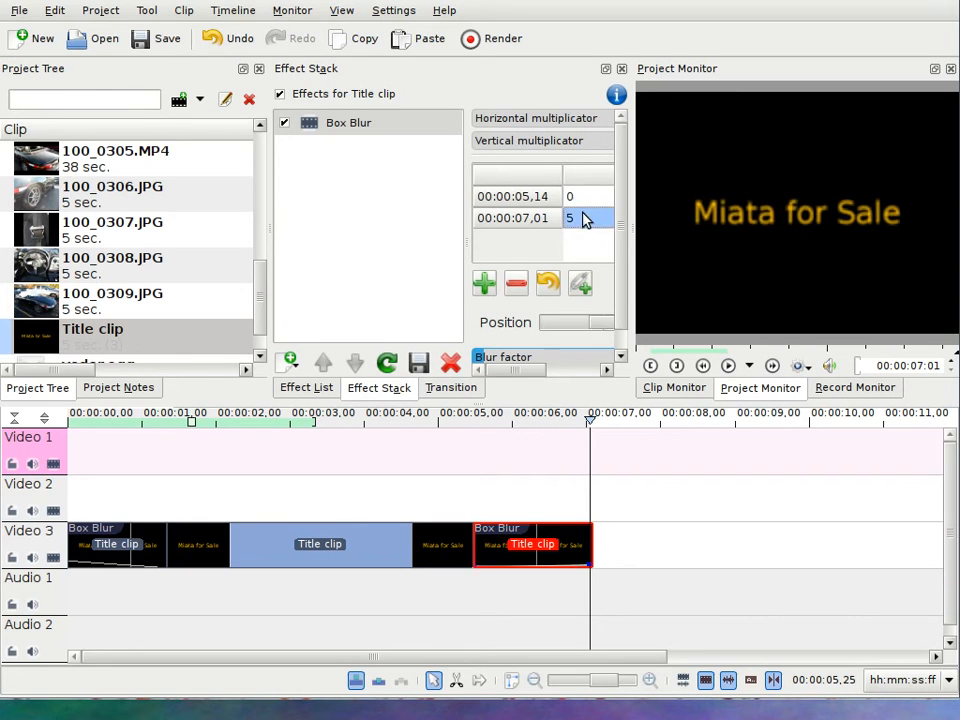
{"action": "key", "text": "1"}
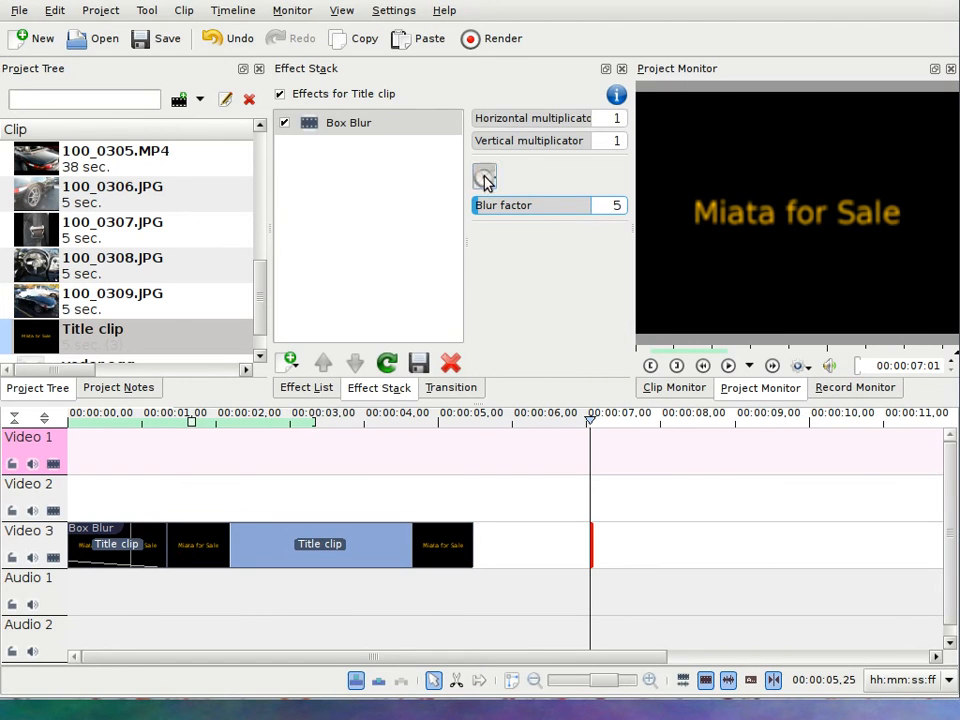
{"action": "left_click", "coordinate": [484, 177]}
{"action": "double_click", "coordinate": [580, 197]}
{"action": "left_click", "coordinate": [548, 200]}
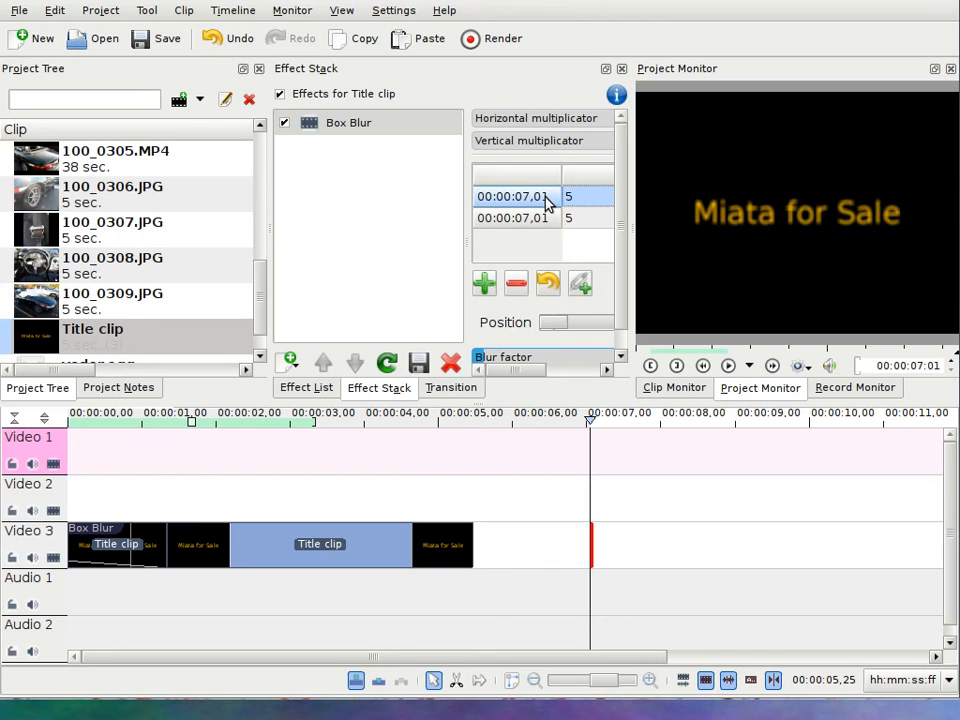
{"action": "left_click", "coordinate": [516, 284]}
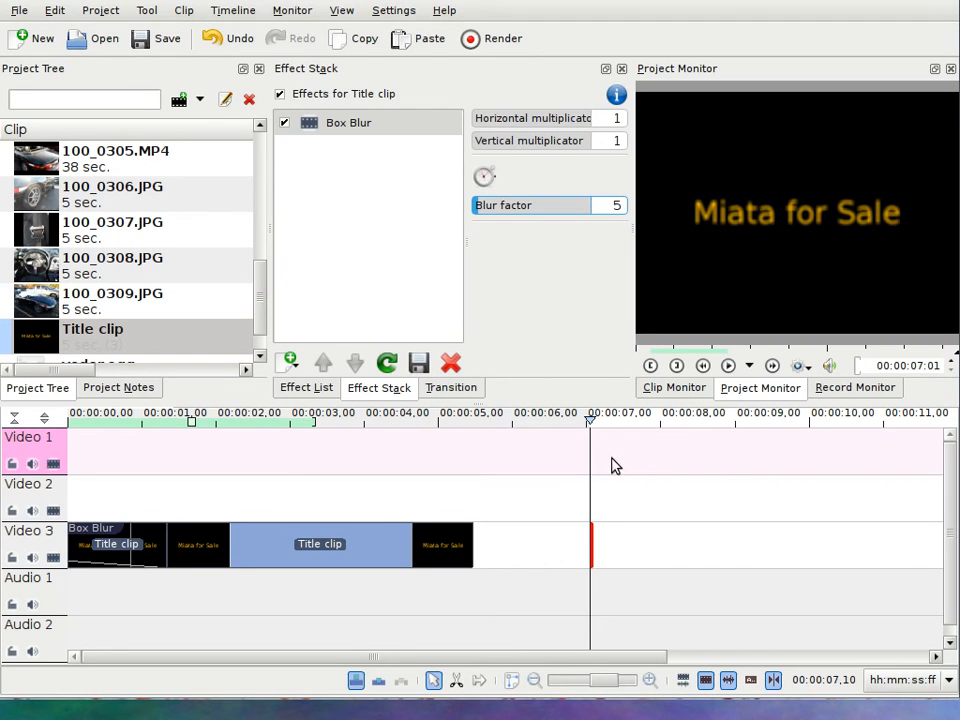
{"action": "left_click_drag", "start_coordinate": [590, 425], "coordinate": [473, 446]}
{"action": "left_click", "coordinate": [530, 552]}
{"action": "left_click", "coordinate": [559, 549]}
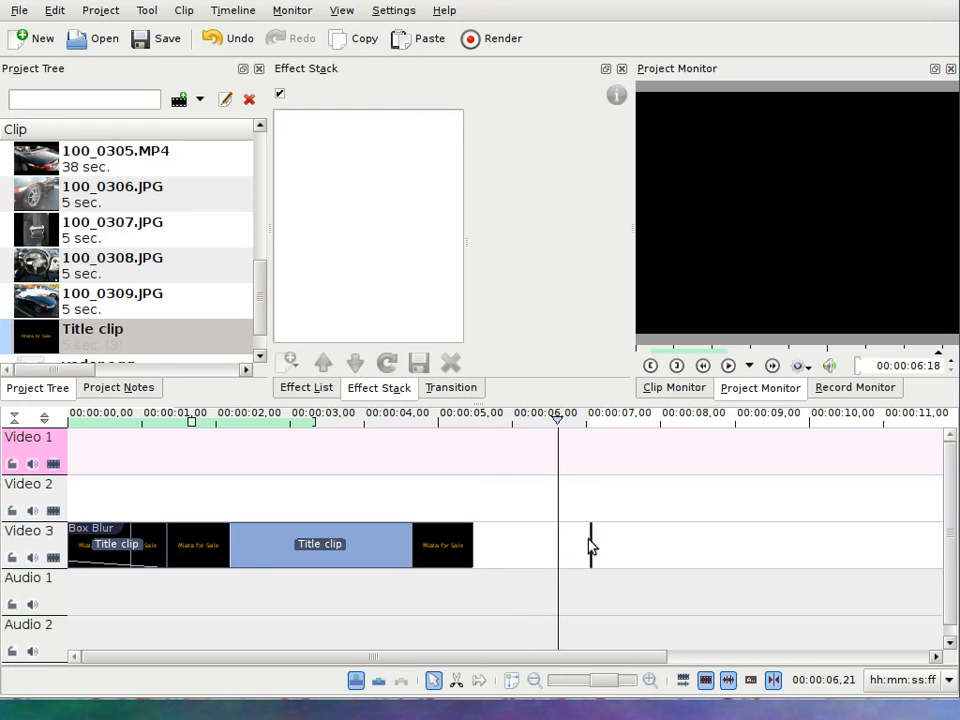
{"action": "left_click", "coordinate": [503, 547]}
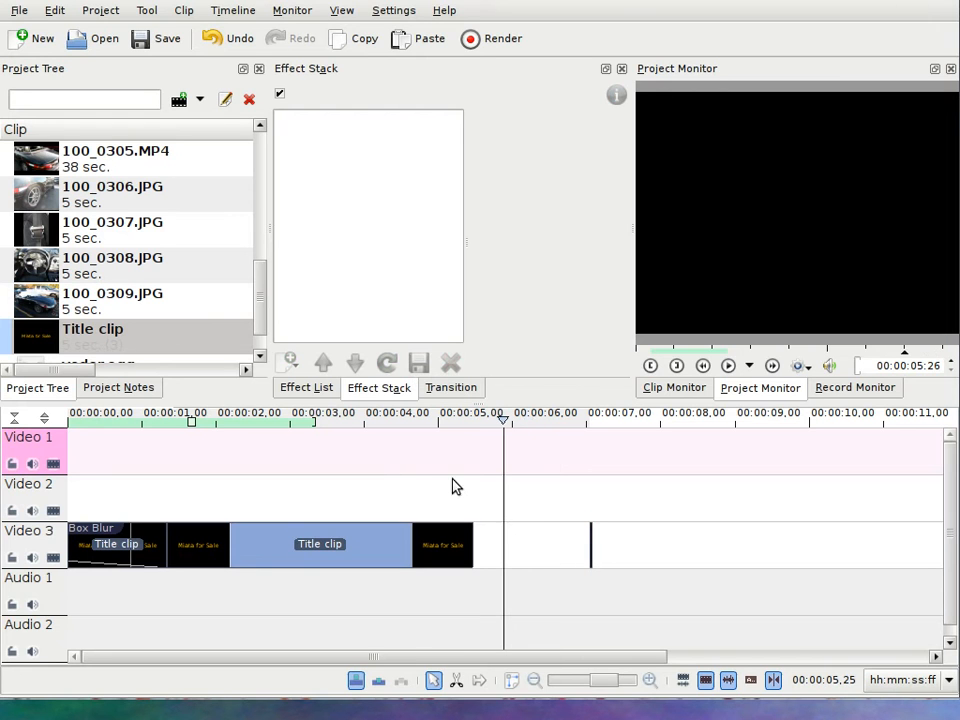
{"action": "left_click", "coordinate": [228, 40]}
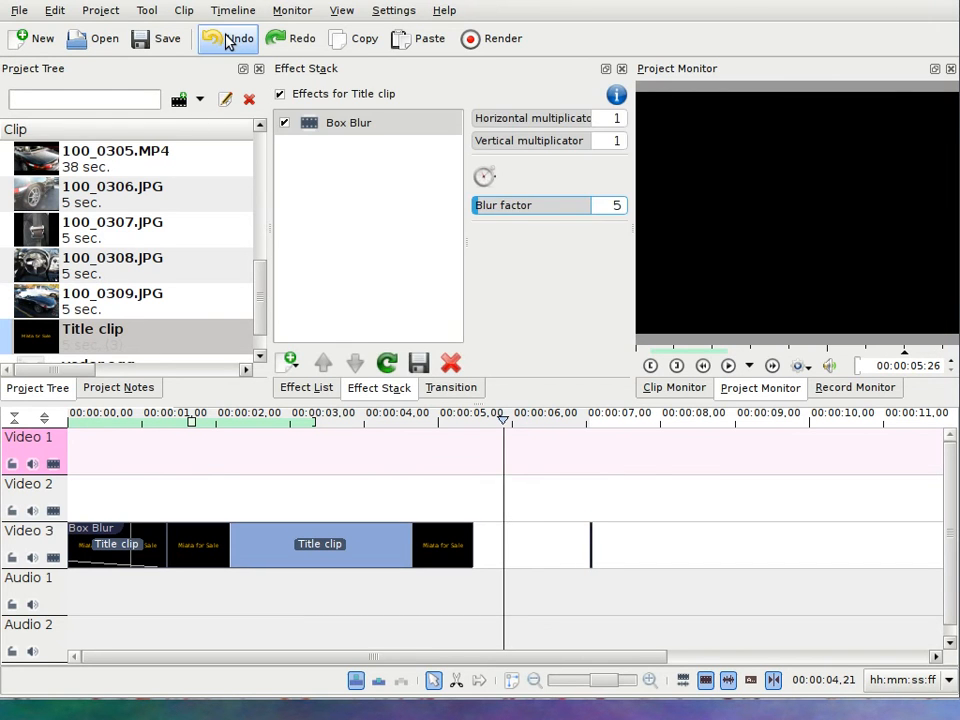
{"action": "left_click", "coordinate": [228, 40]}
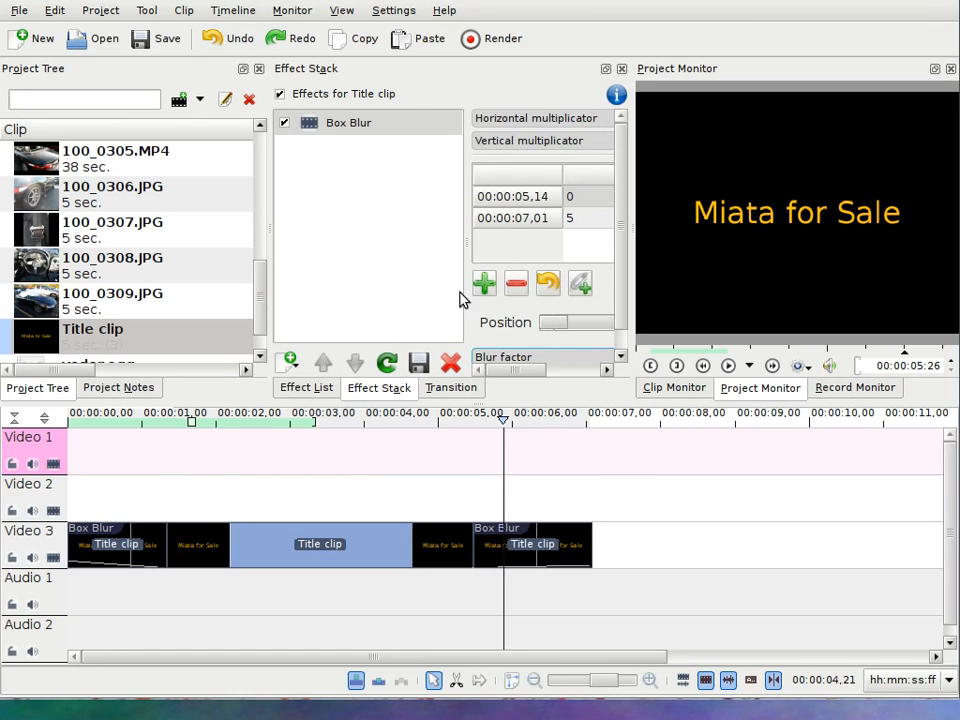
Set the last title piece's blur keyframe at 00:00:07,01 to 15 and play back the ending
{"action": "left_click", "coordinate": [586, 200]}
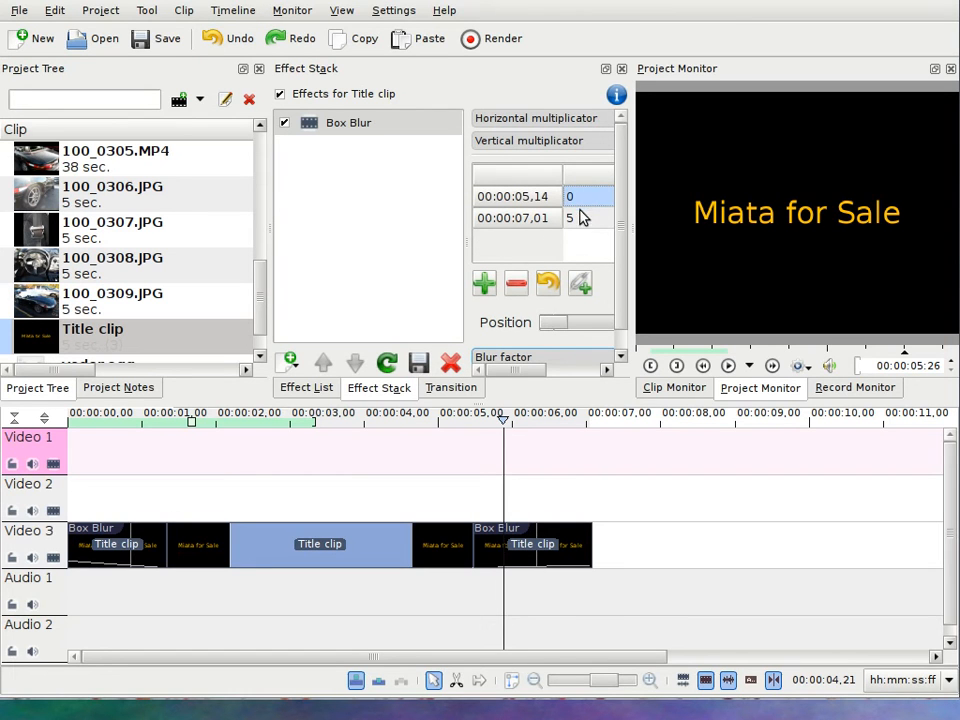
{"action": "left_click", "coordinate": [575, 220]}
{"action": "double_click", "coordinate": [575, 219]}
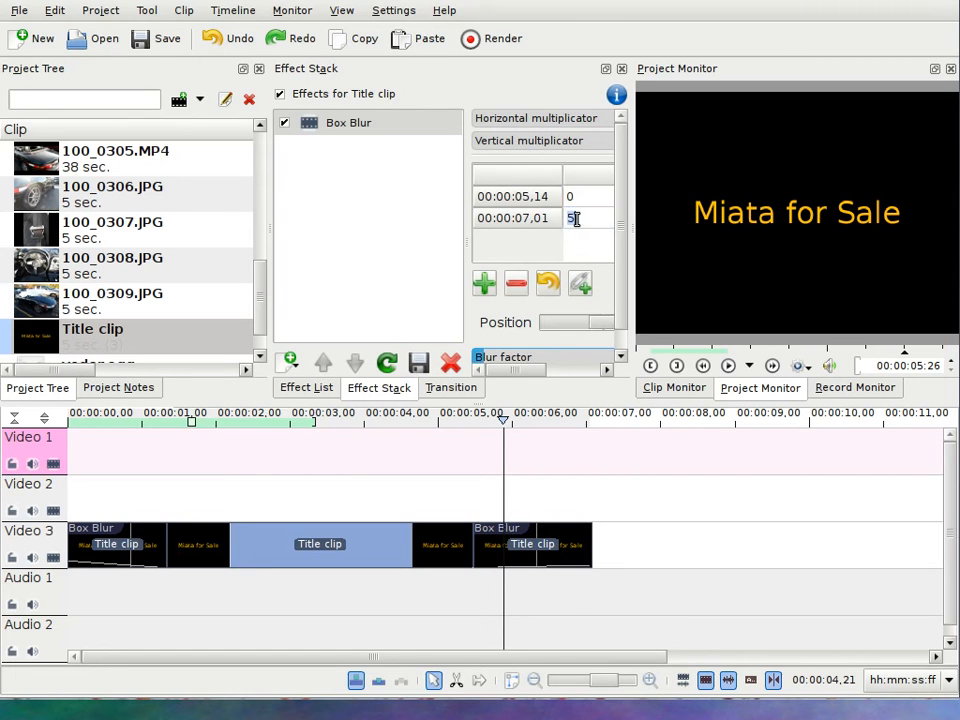
{"action": "type", "text": "15"}
{"action": "key", "text": "Tab"}
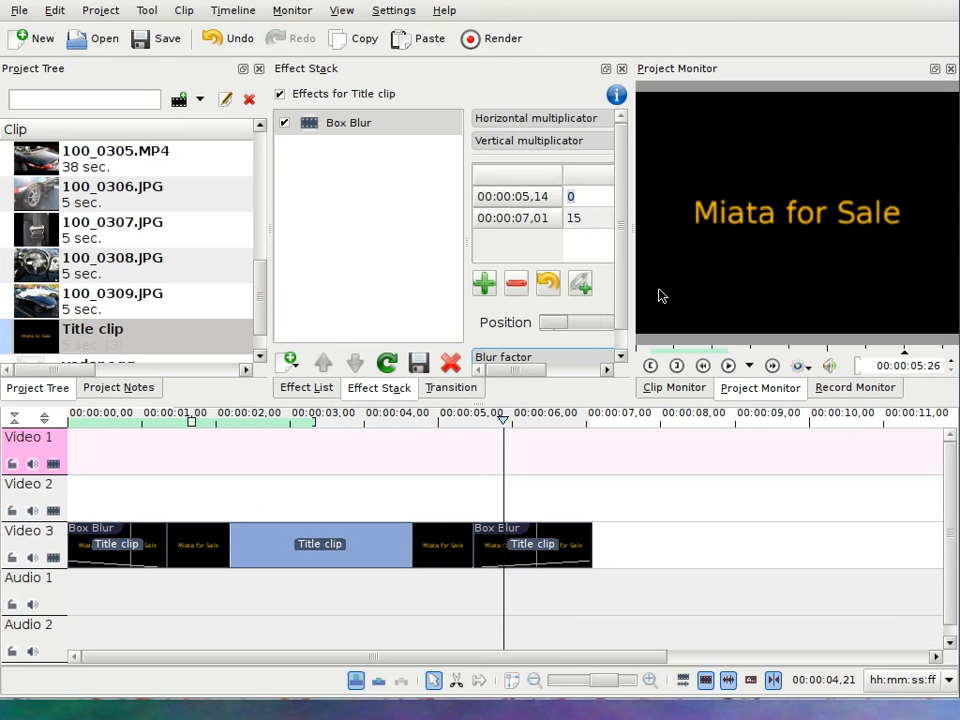
{"action": "left_click", "coordinate": [489, 542]}
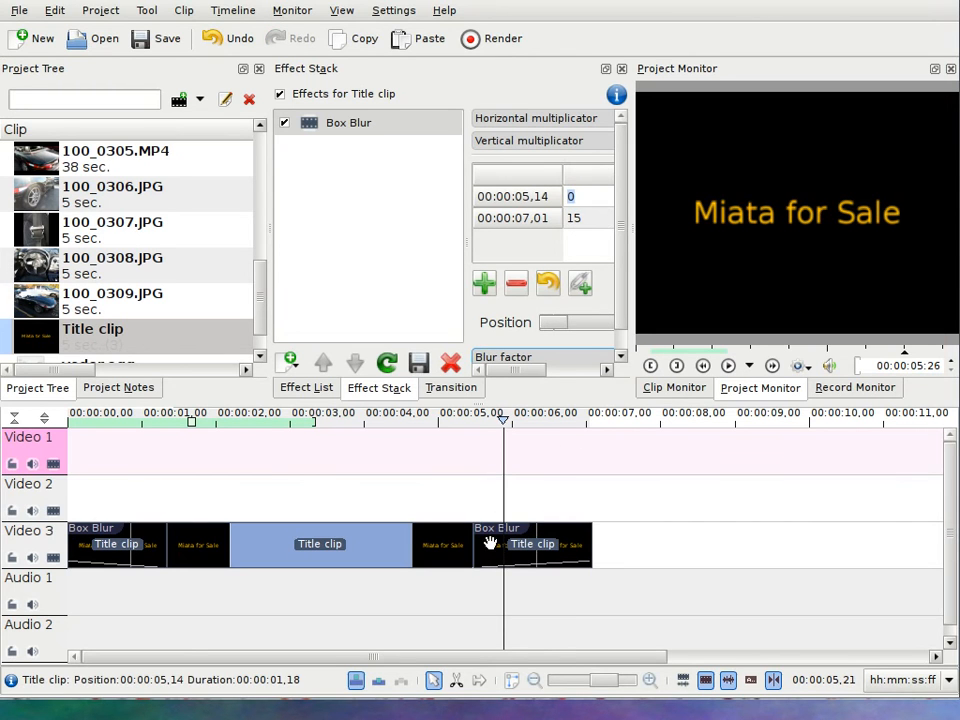
{"action": "left_click", "coordinate": [728, 367]}
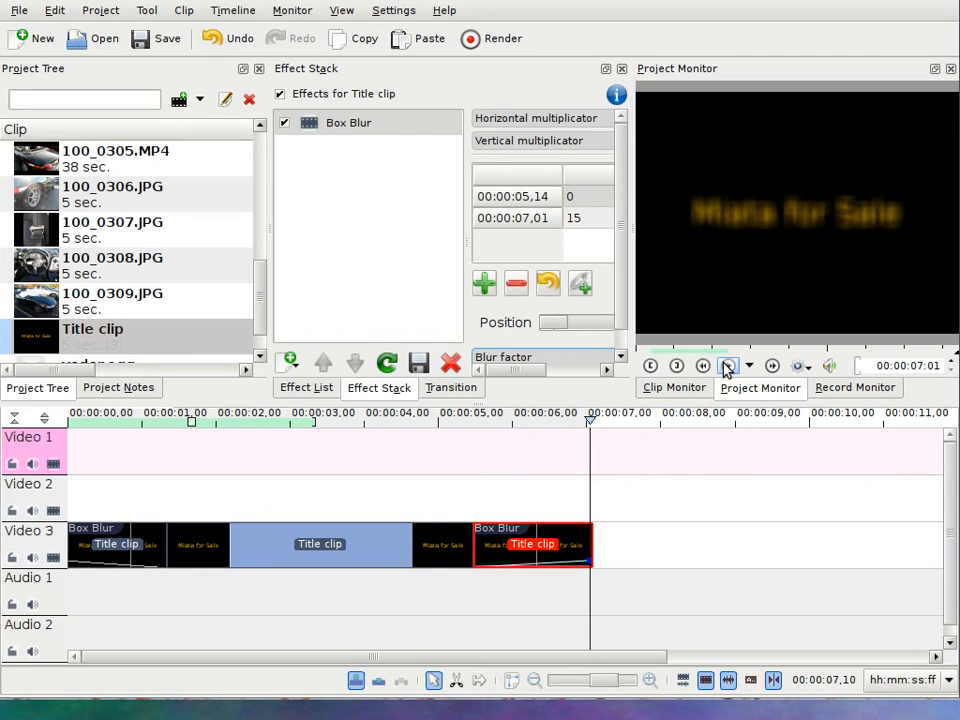
Set the last title piece's blur keyframe at 00:00:07,01 to 100
{"action": "double_click", "coordinate": [581, 218]}
{"action": "type", "text": "100"}
{"action": "key", "text": "Tab"}
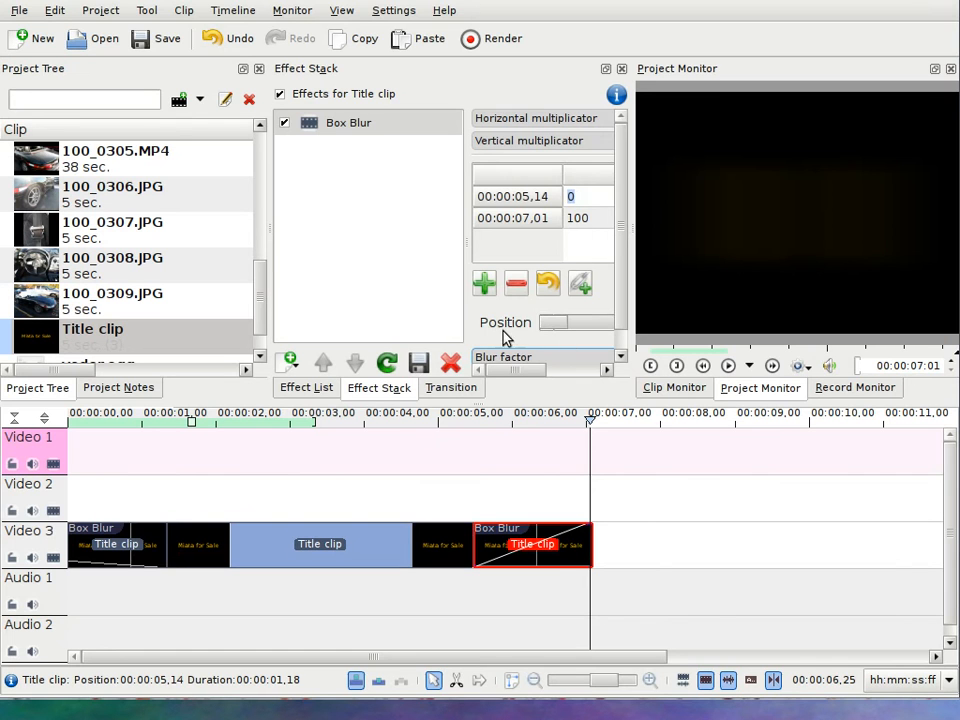
Set the first title piece's blur keyframe at 00:00:00,00 to 100
{"action": "left_click", "coordinate": [127, 540]}
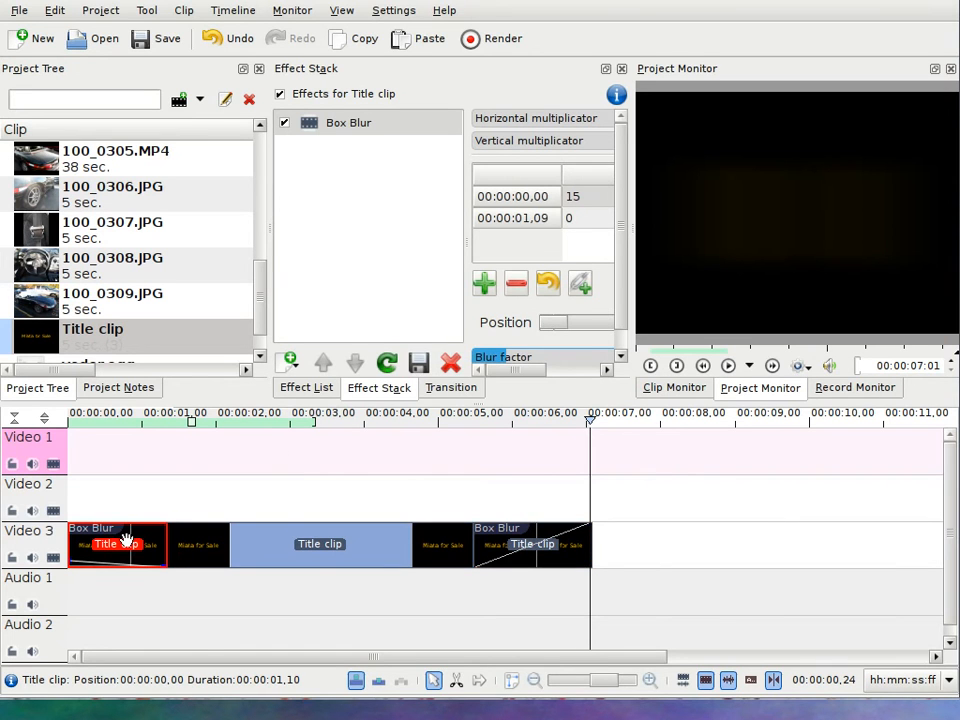
{"action": "double_click", "coordinate": [588, 200]}
{"action": "type", "text": "10"}
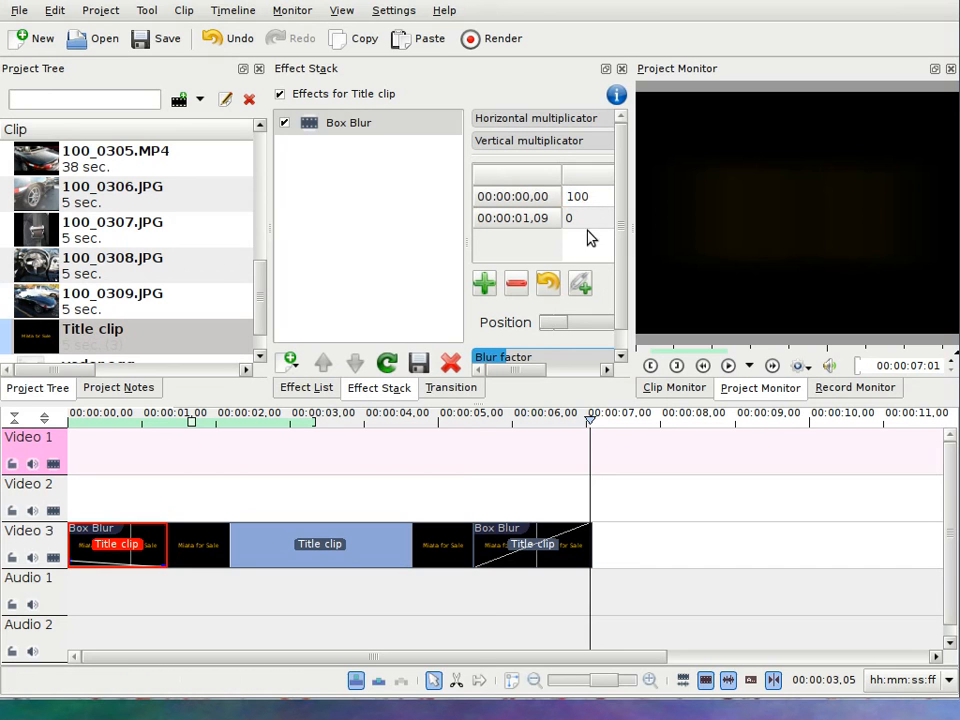
{"action": "type", "text": "0"}
{"action": "key", "text": "Return"}
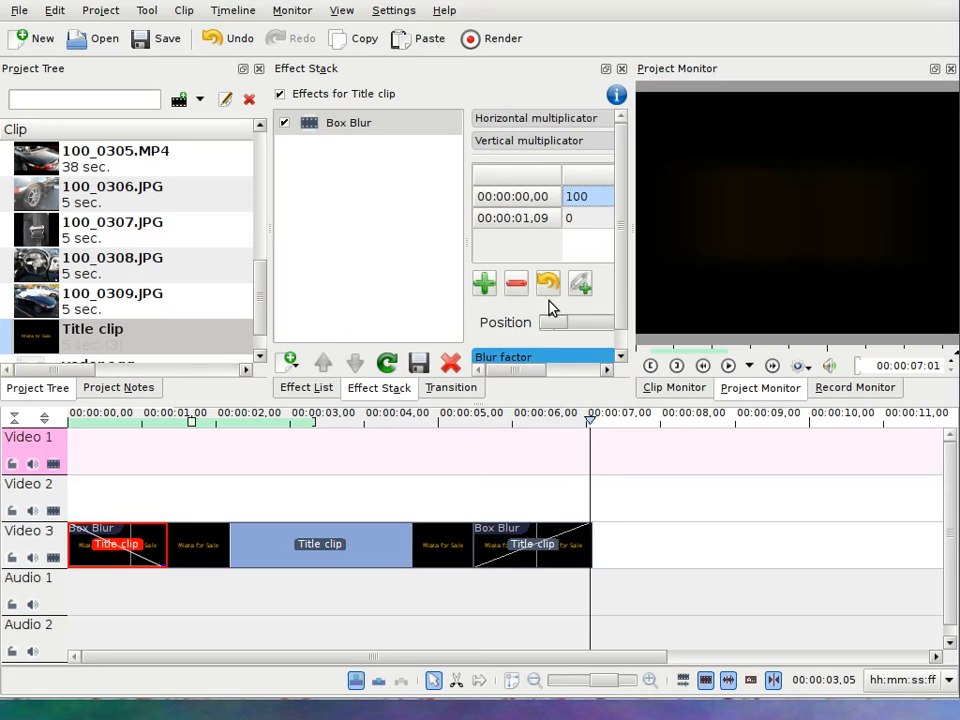
Play back the blurred title sequence from the beginning of the timeline
{"action": "left_click", "coordinate": [73, 446]}
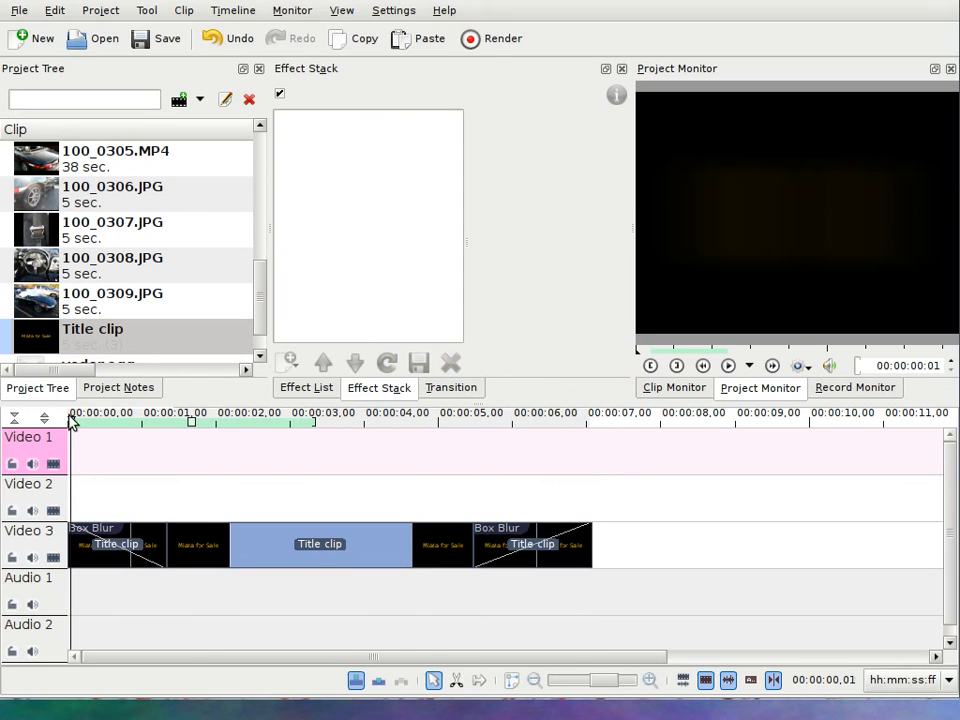
{"action": "left_click", "coordinate": [731, 369]}
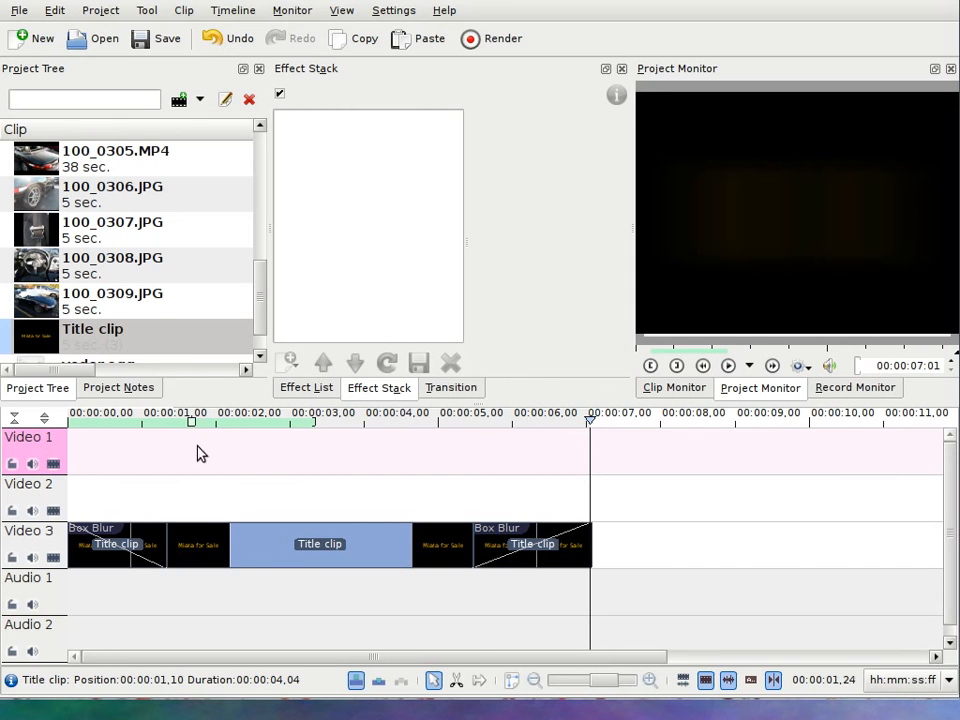
Place vader.ogg on the Audio 2 track starting at 00:00:00,00 and preview the audio clip
{"action": "left_click_drag", "start_coordinate": [259, 276], "coordinate": [265, 305]}
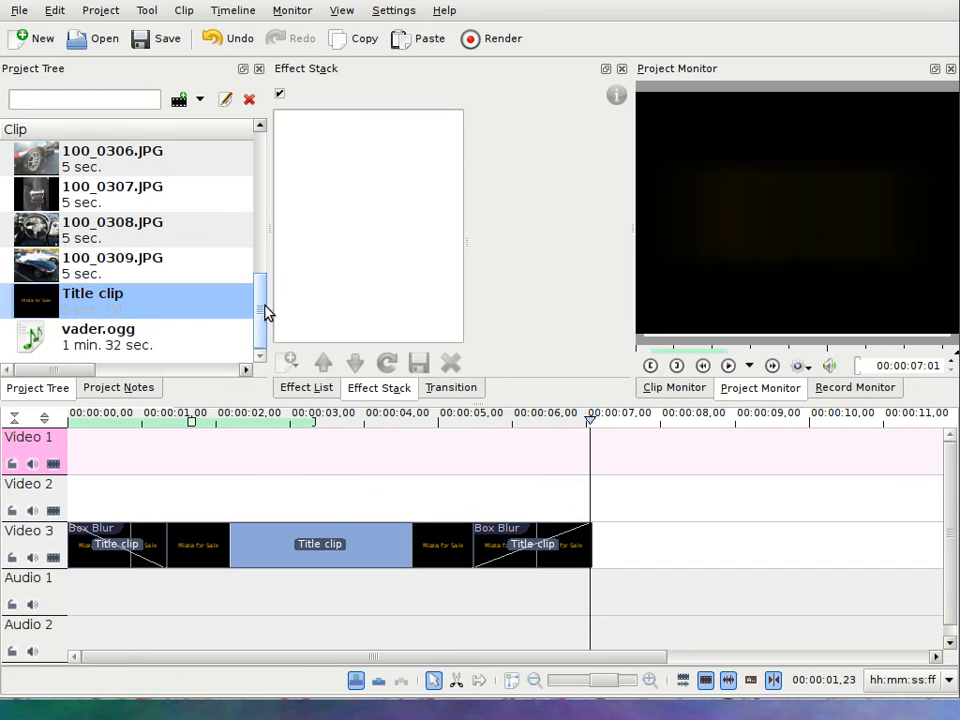
{"action": "left_click", "coordinate": [193, 340]}
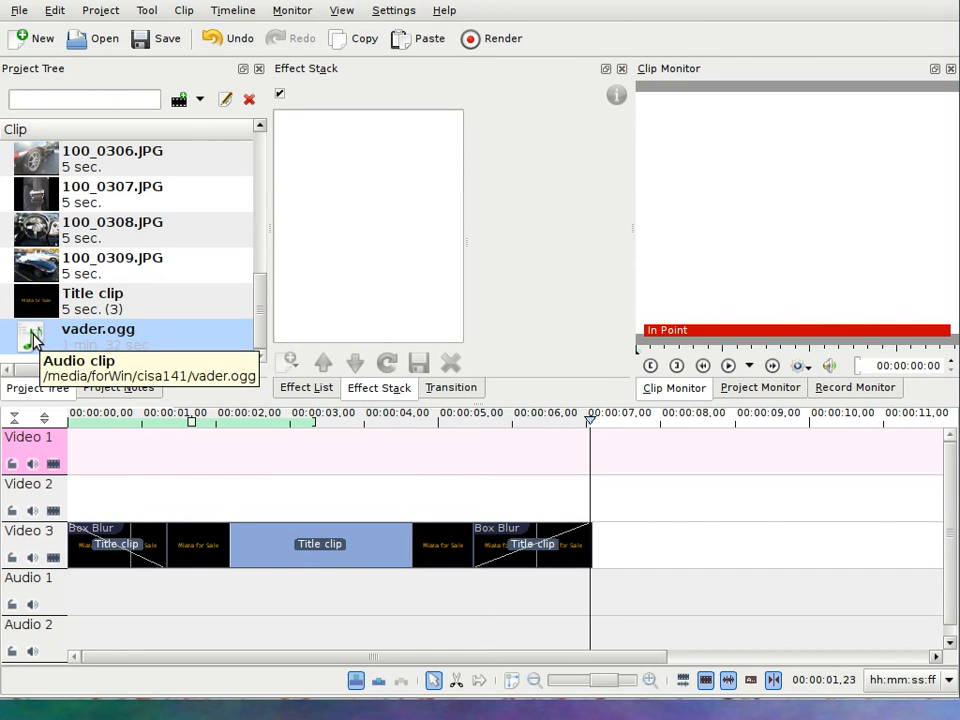
{"action": "left_click_drag", "start_coordinate": [33, 340], "coordinate": [75, 638]}
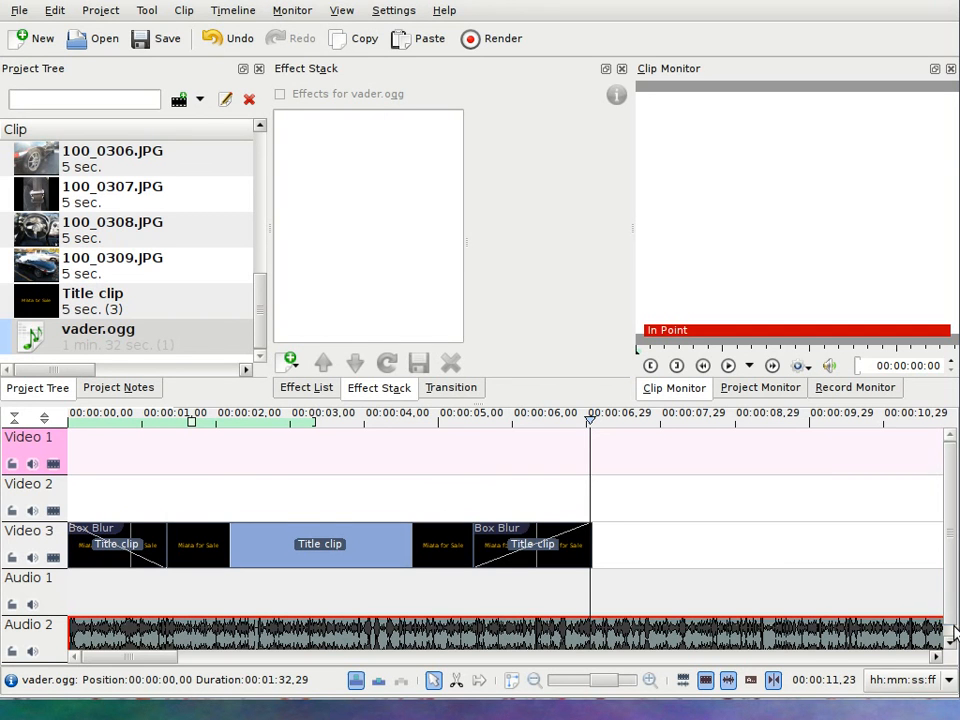
{"action": "scroll", "coordinate": [950, 626], "scroll_direction": "down", "scroll_amount": 1}
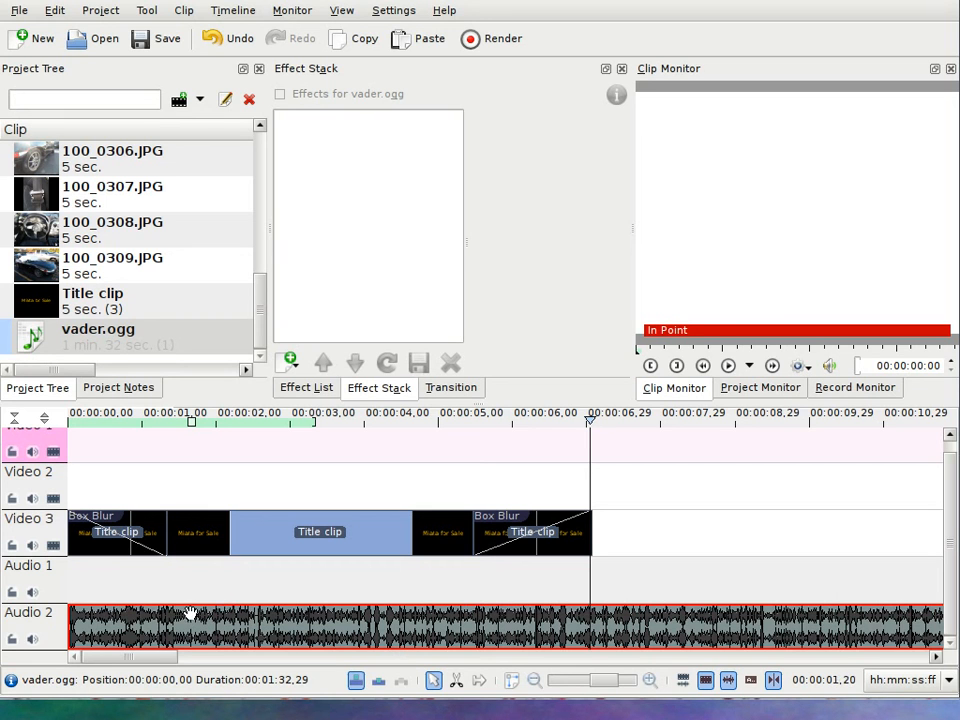
{"action": "left_click", "coordinate": [727, 366]}
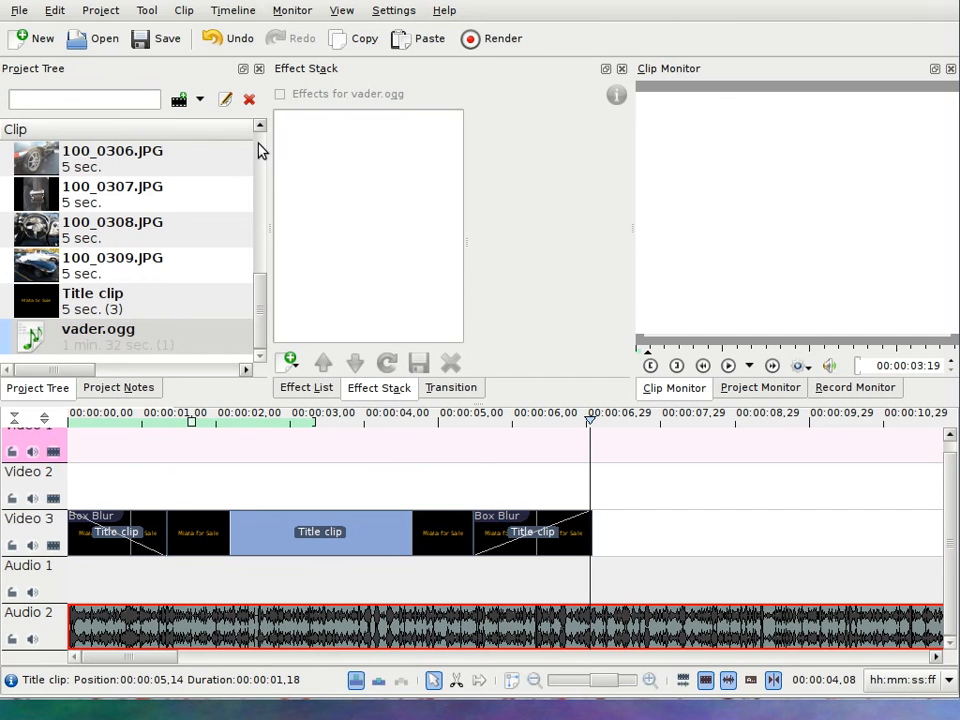
Place 100_0296.JPG on Video 2 starting at 00:00:06,00 so it overlaps the last title piece, and scrub across the cut
{"action": "scroll", "coordinate": [260, 150], "scroll_direction": "up", "scroll_amount": 5}
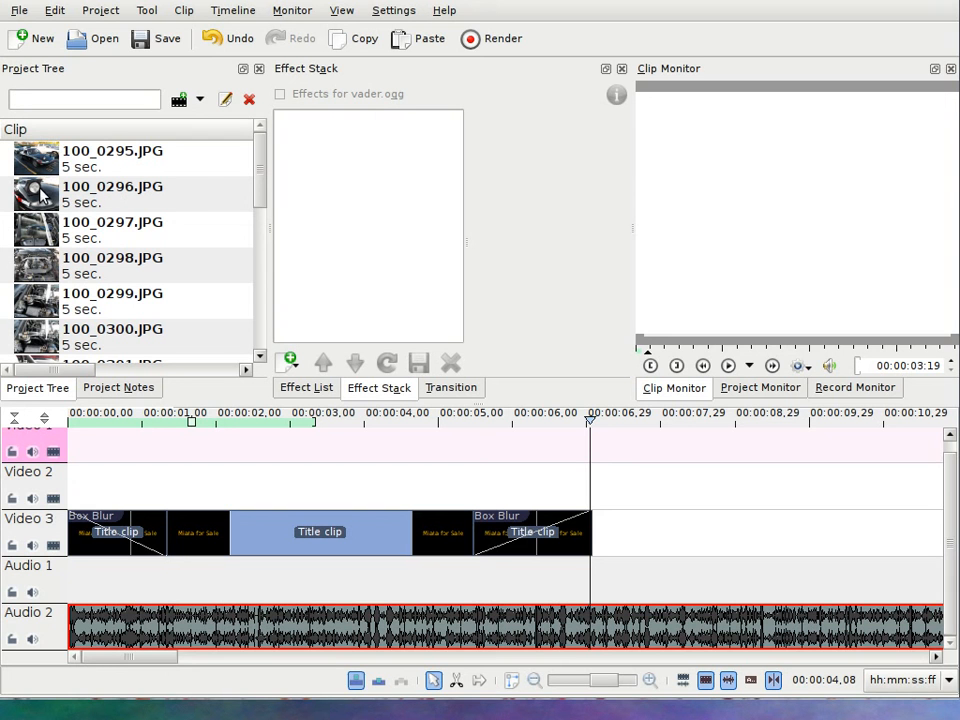
{"action": "left_click_drag", "start_coordinate": [95, 189], "coordinate": [480, 494]}
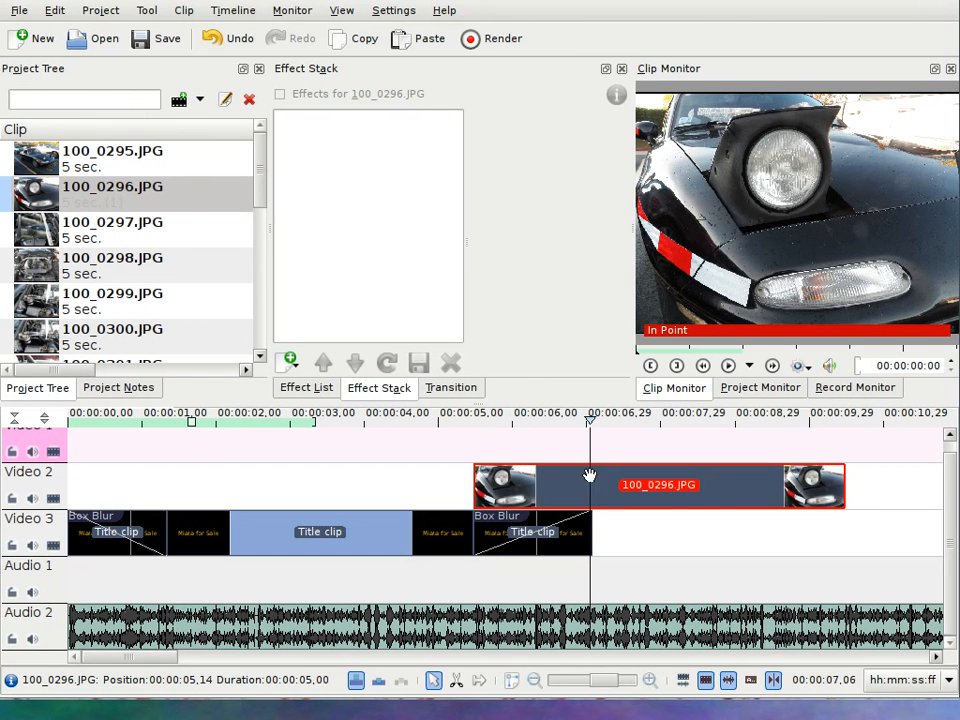
{"action": "left_click_drag", "start_coordinate": [535, 494], "coordinate": [575, 502]}
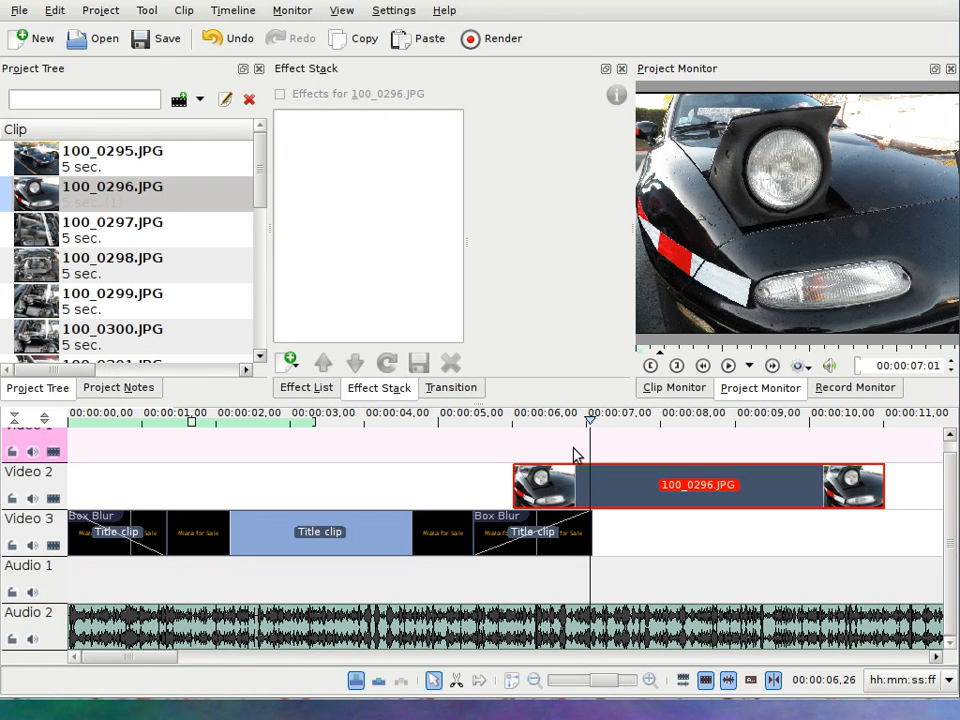
{"action": "left_click", "coordinate": [505, 421]}
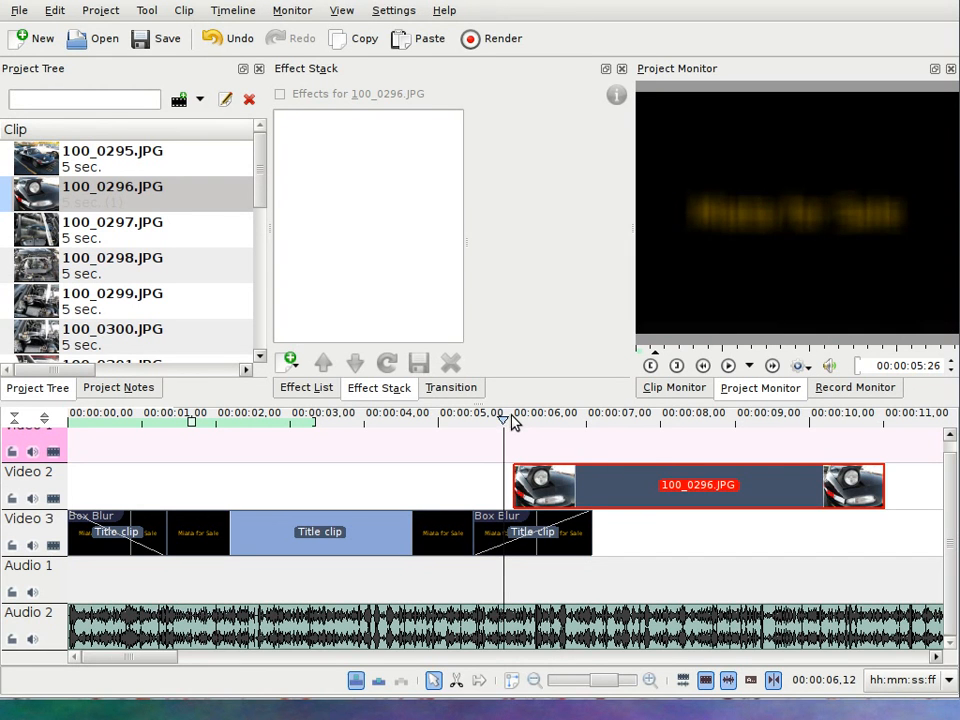
{"action": "left_click", "coordinate": [511, 421]}
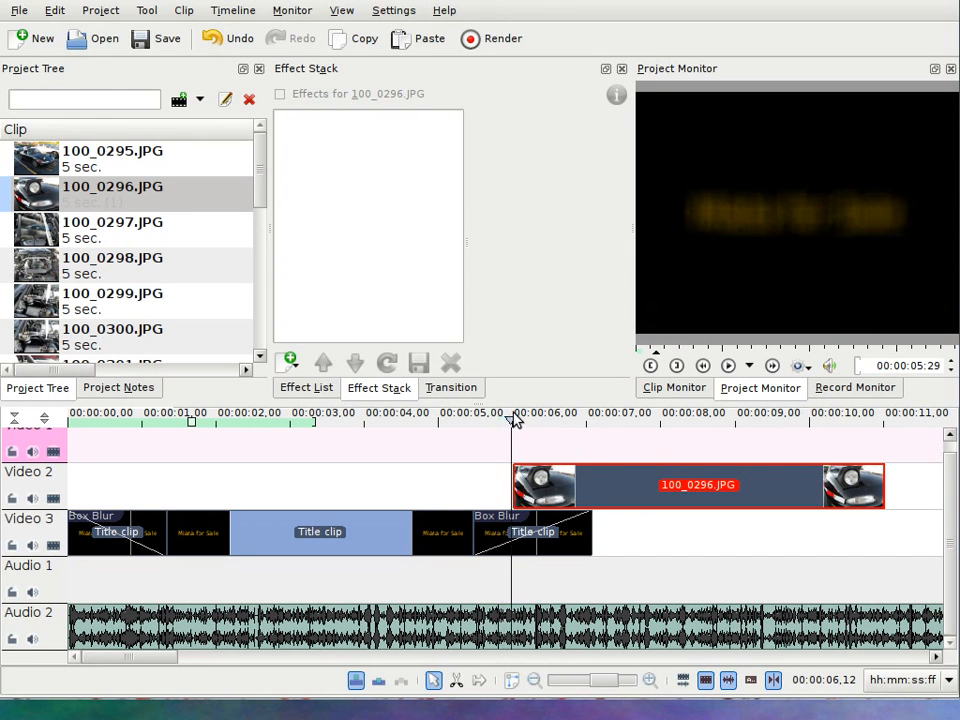
{"action": "left_click", "coordinate": [521, 421]}
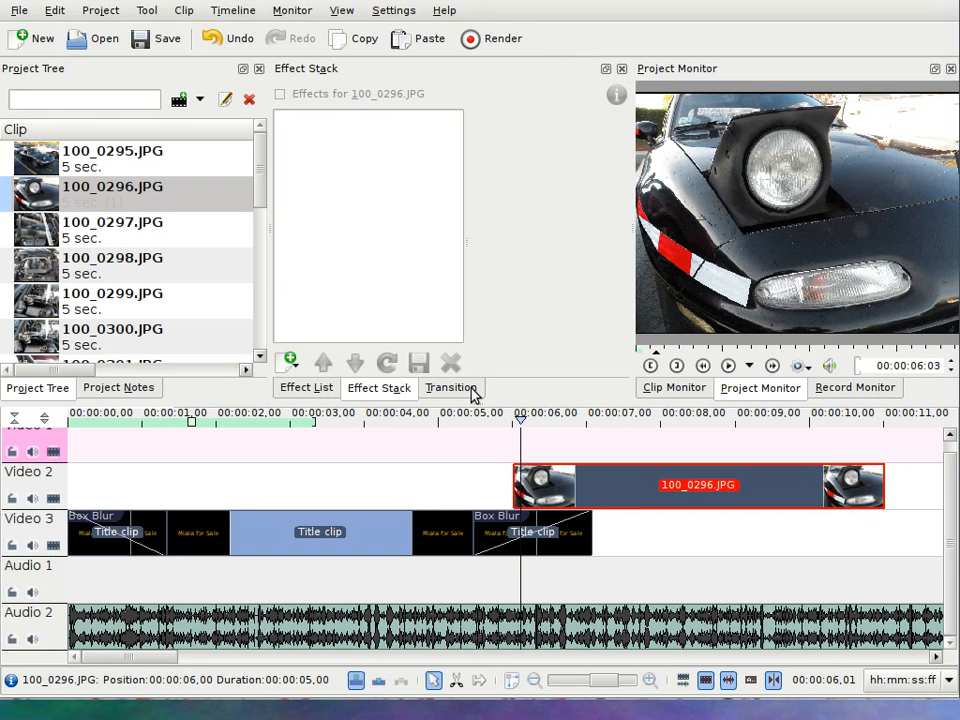
Add a Dissolve transition to the last title piece and trim its start to match the beginning of 100_0296.JPG
{"action": "left_click", "coordinate": [546, 521]}
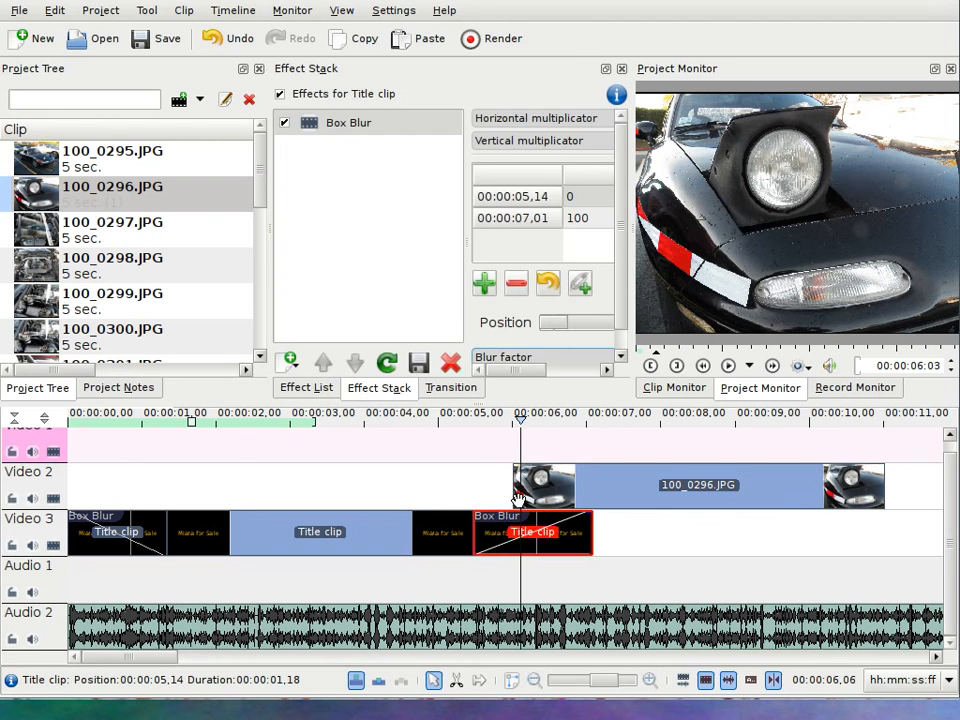
{"action": "left_click", "coordinate": [447, 389]}
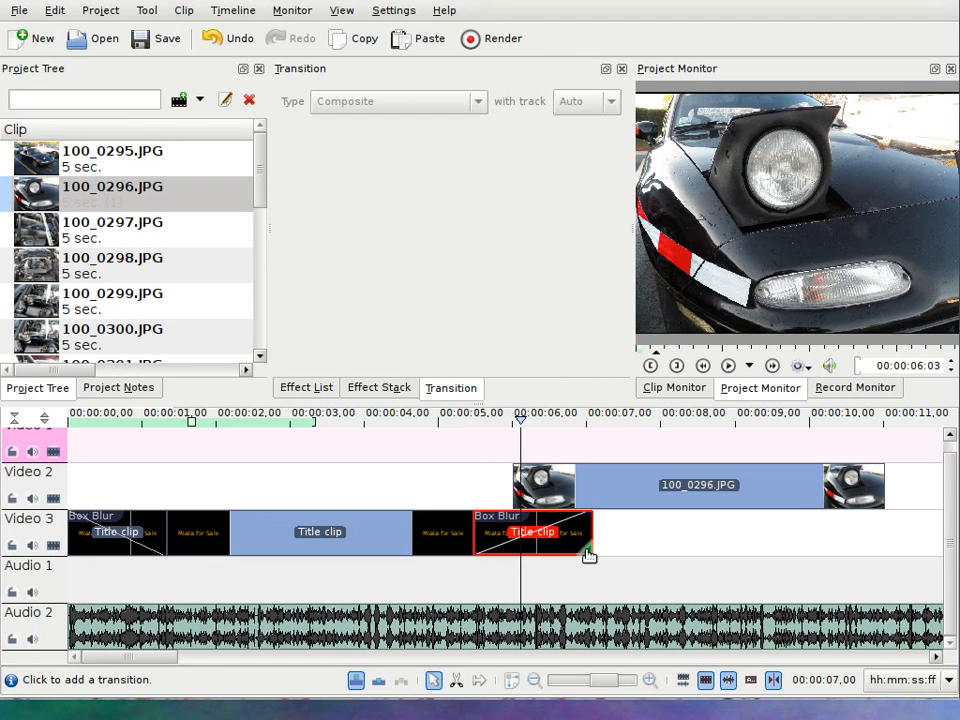
{"action": "left_click", "coordinate": [589, 556]}
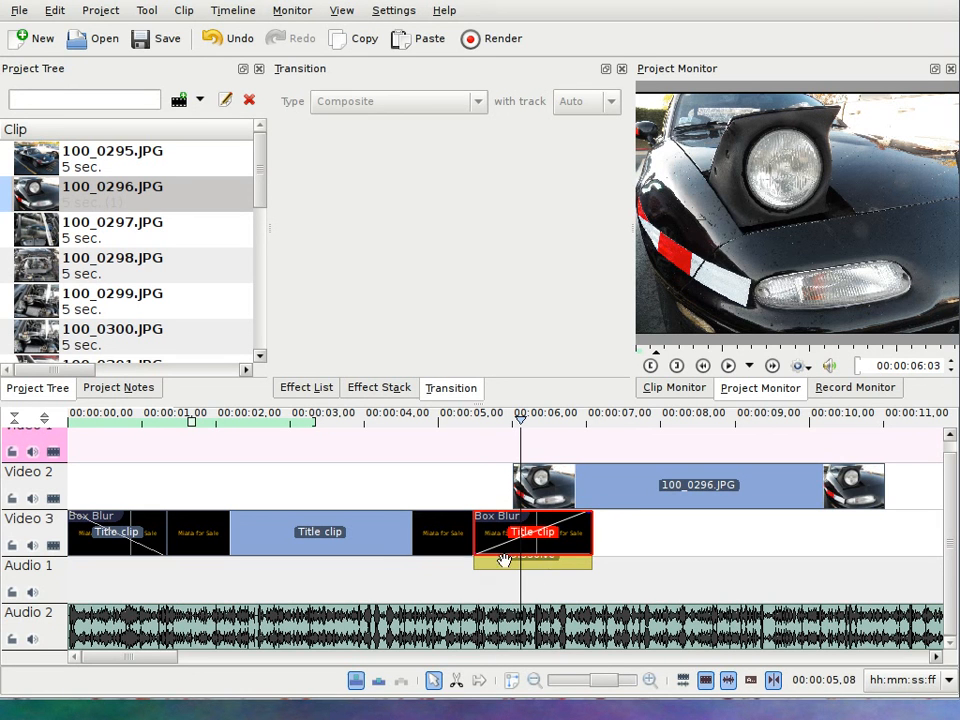
{"action": "left_click", "coordinate": [547, 562]}
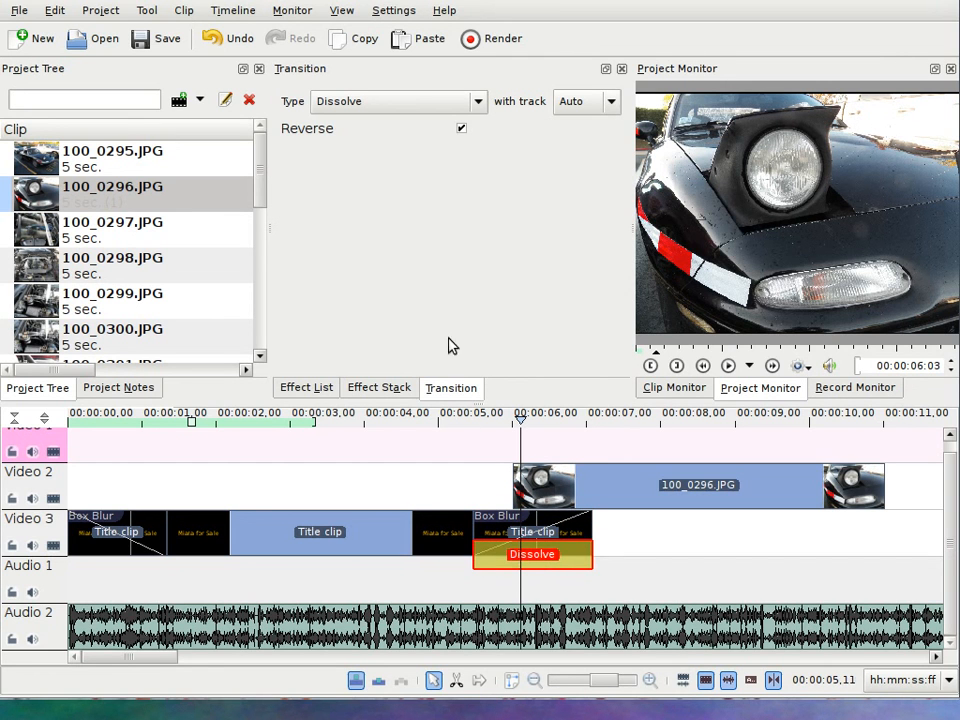
{"action": "left_click_drag", "start_coordinate": [478, 563], "coordinate": [513, 560]}
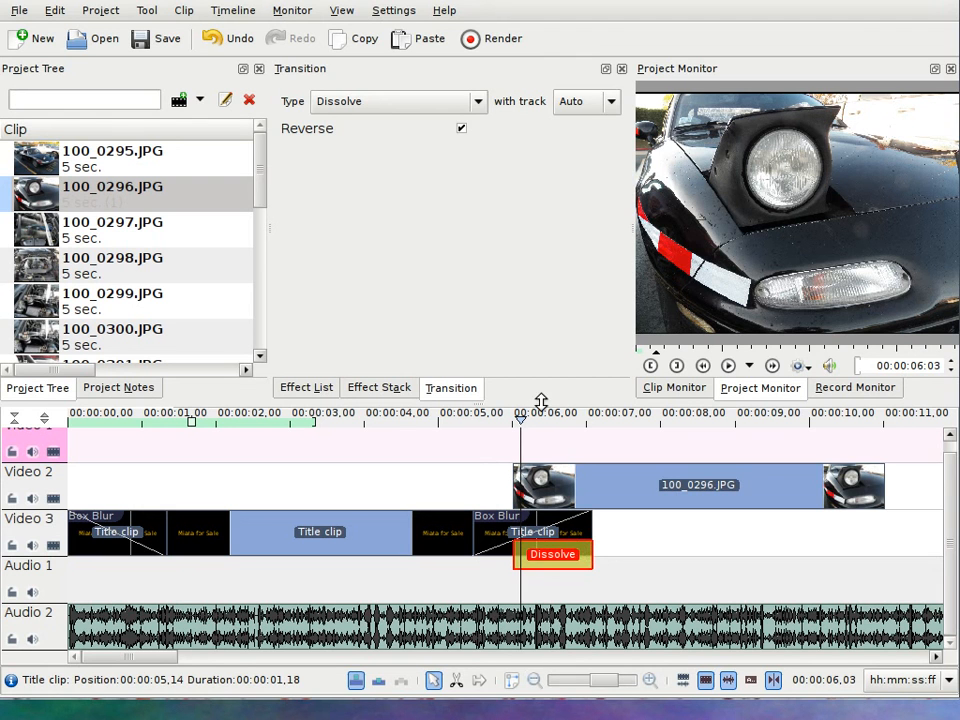
Move the Dissolve up to Video 2 between 100_0296.JPG and the title, turn off its Reverse option, and scrub through the transition
{"action": "left_click_drag", "start_coordinate": [542, 429], "coordinate": [590, 453]}
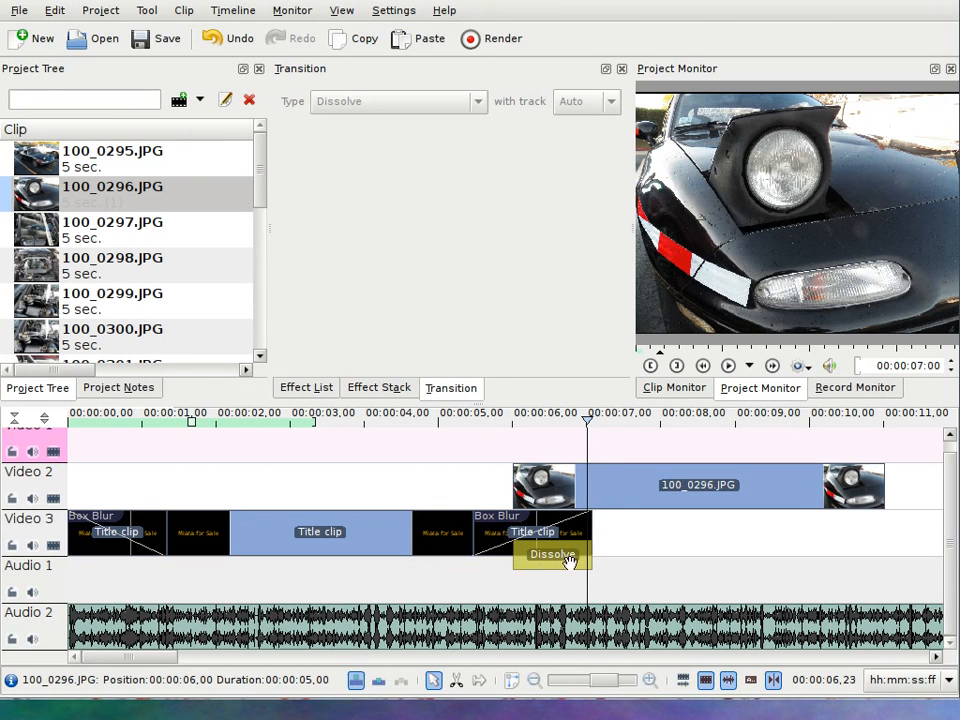
{"action": "left_click_drag", "start_coordinate": [570, 563], "coordinate": [574, 513]}
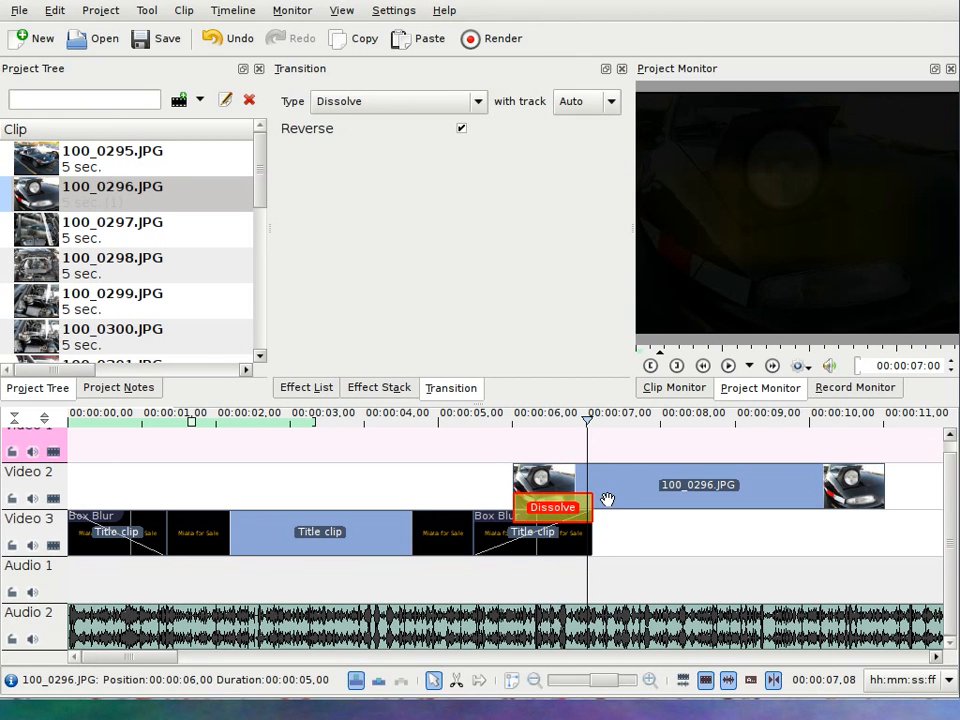
{"action": "mouse_move", "coordinate": [514, 442]}
{"action": "left_mouse_down"}
{"action": "mouse_move", "coordinate": [595, 436]}
{"action": "mouse_move", "coordinate": [522, 440]}
{"action": "left_mouse_up"}
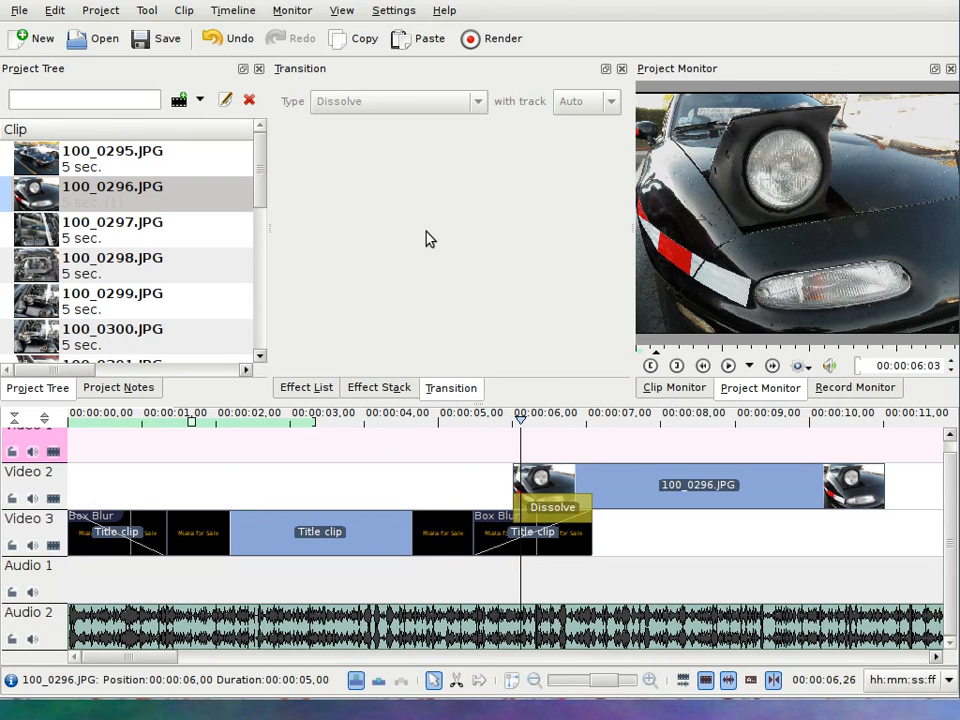
{"action": "left_click", "coordinate": [558, 507]}
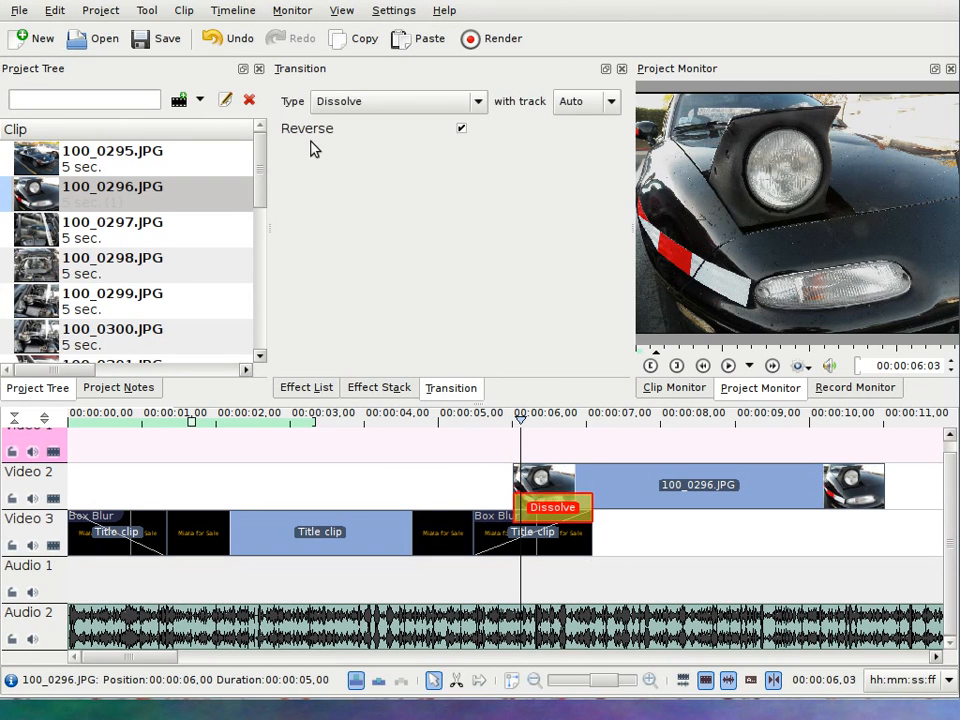
{"action": "left_click", "coordinate": [462, 129]}
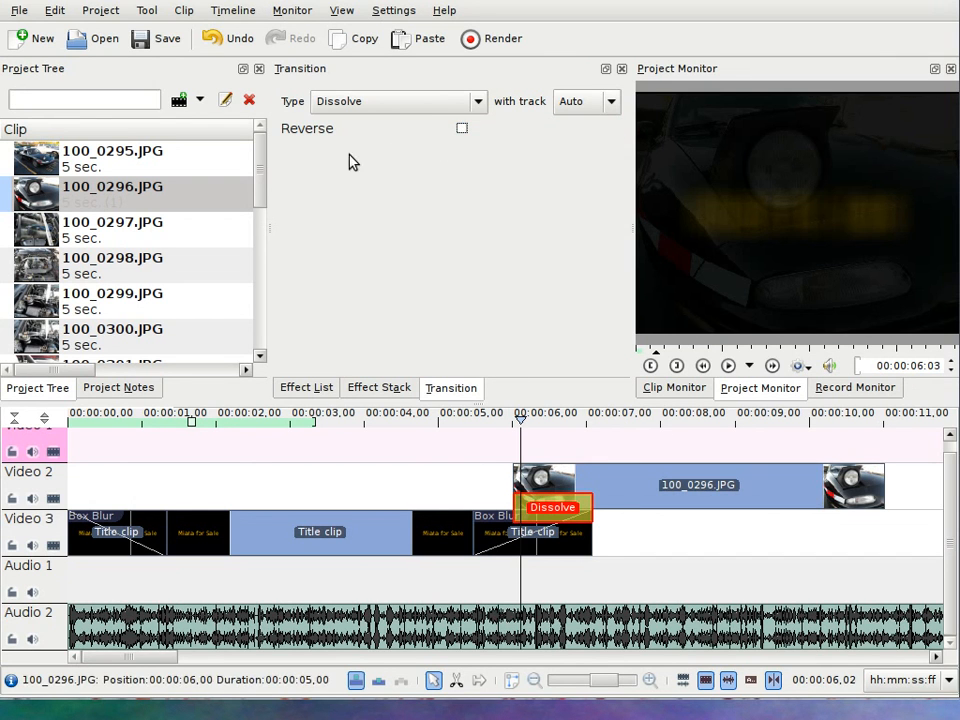
{"action": "left_click_drag", "start_coordinate": [531, 435], "coordinate": [604, 447]}
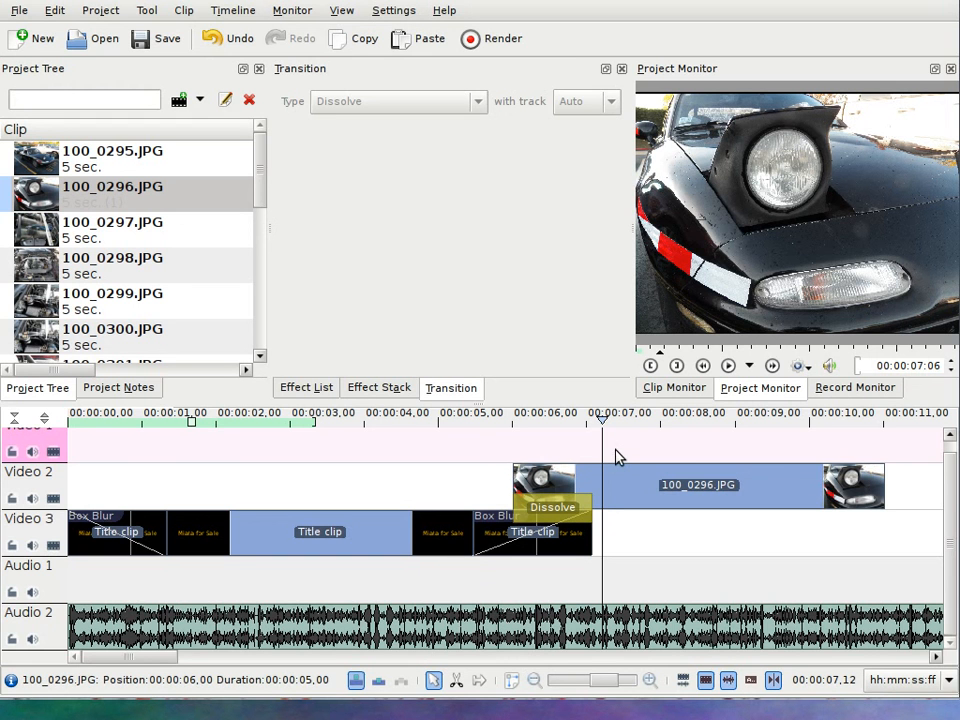
Preview the 100_0305.MP4 video and place it on Video 3, overlapping the end of 100_0296.JPG
{"action": "left_click_drag", "start_coordinate": [141, 658], "coordinate": [219, 652]}
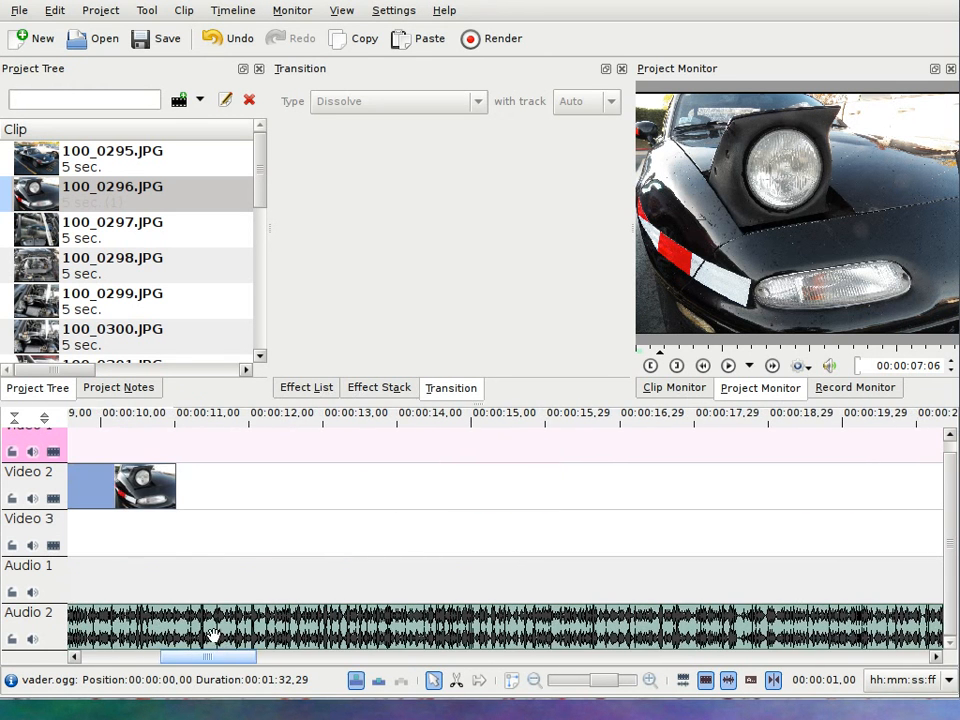
{"action": "scroll", "coordinate": [259, 240], "scroll_direction": "down", "scroll_amount": 3}
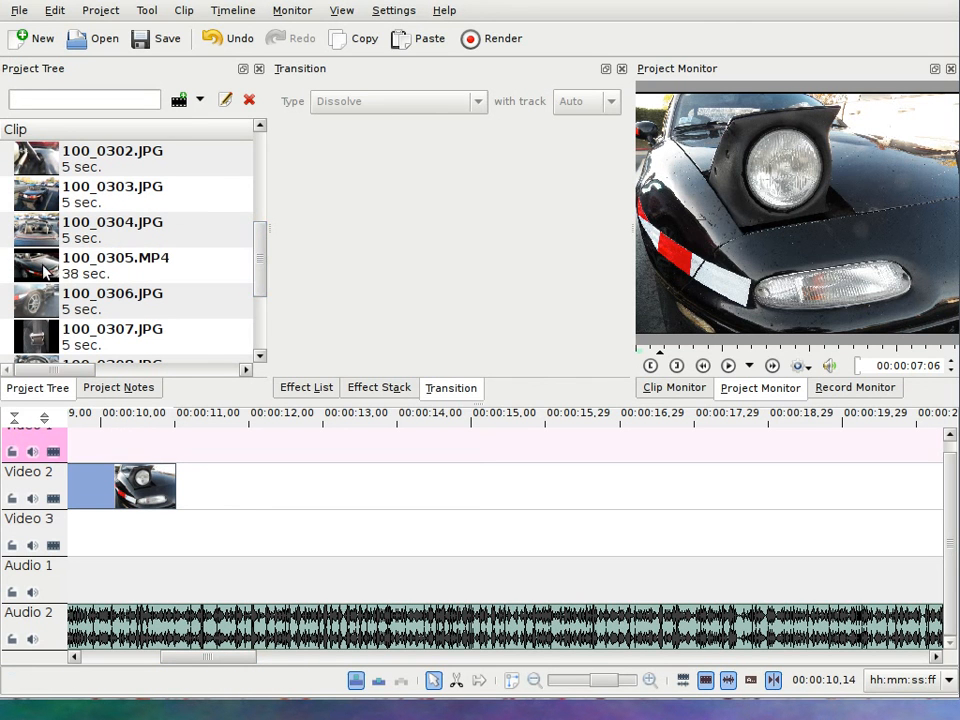
{"action": "left_click", "coordinate": [44, 270]}
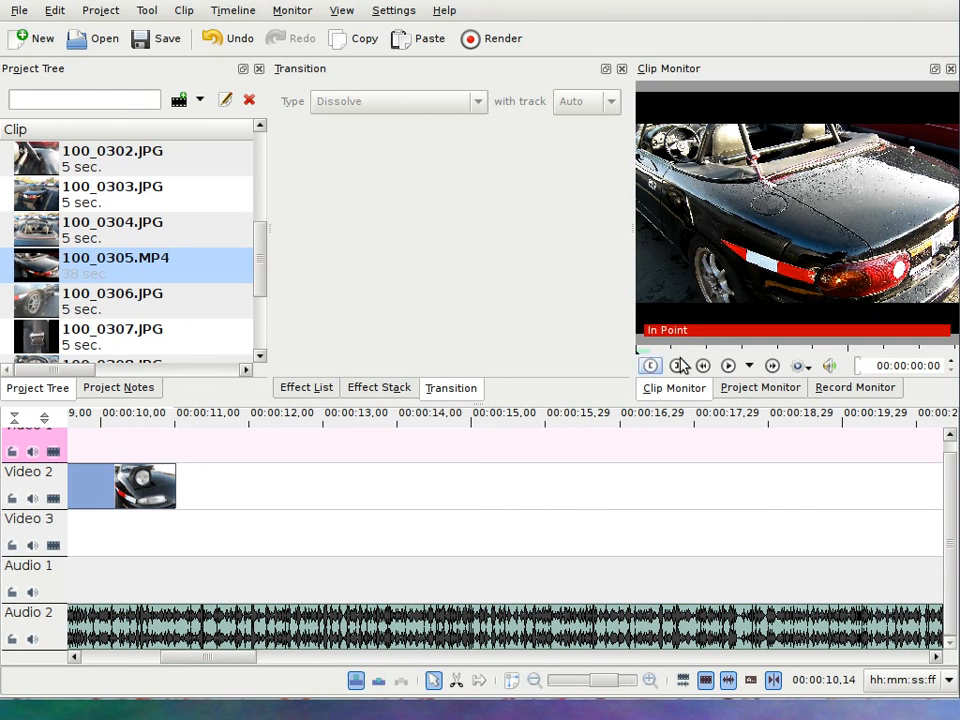
{"action": "left_click", "coordinate": [727, 366]}
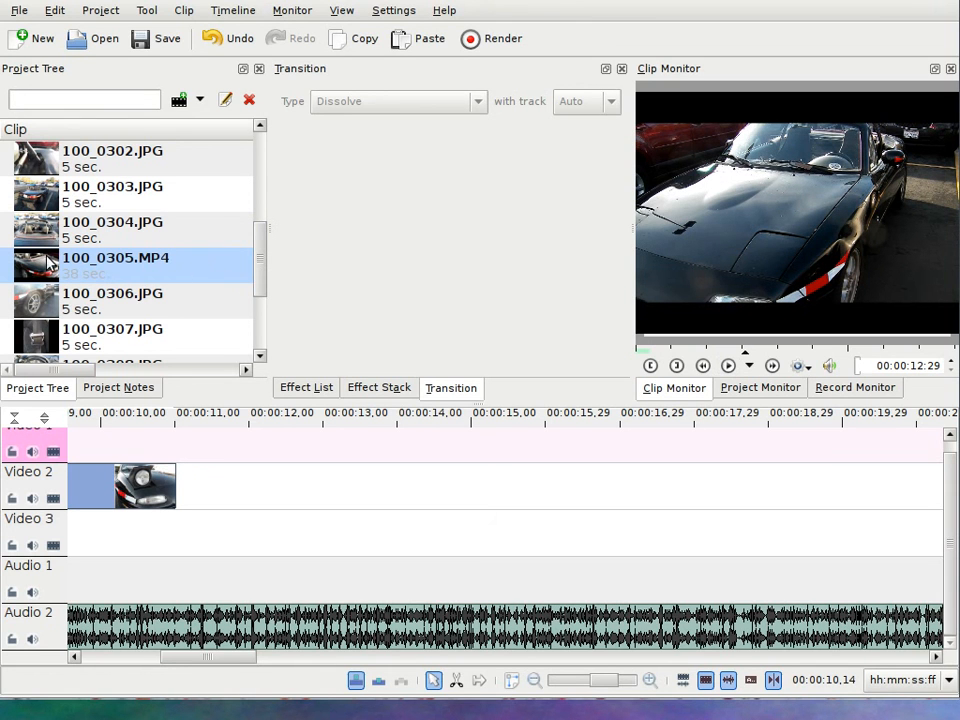
{"action": "left_click_drag", "start_coordinate": [44, 262], "coordinate": [118, 497]}
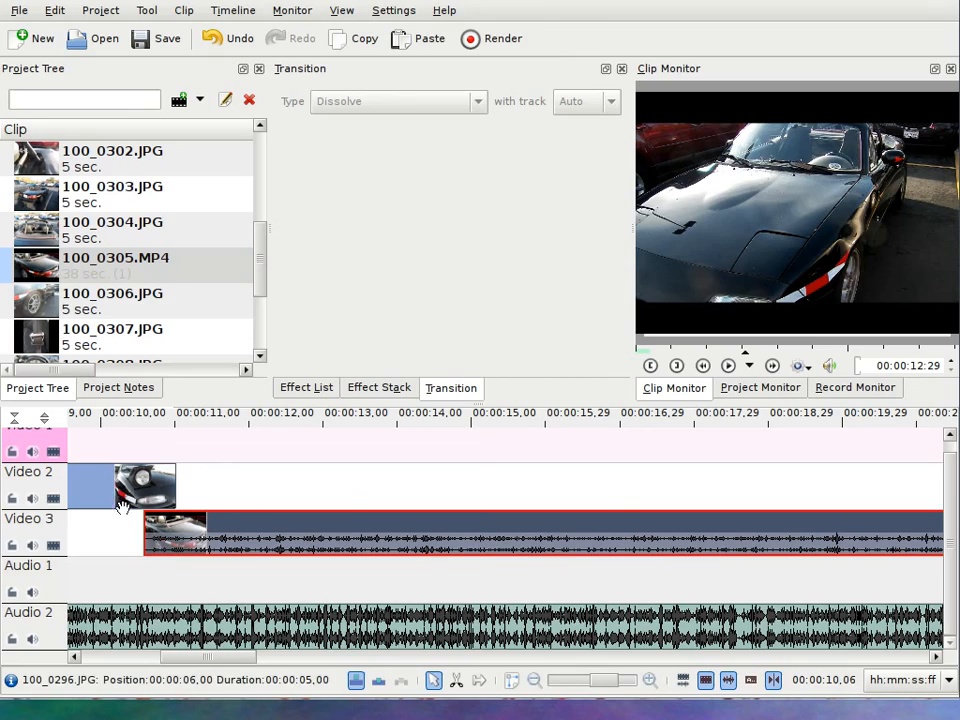